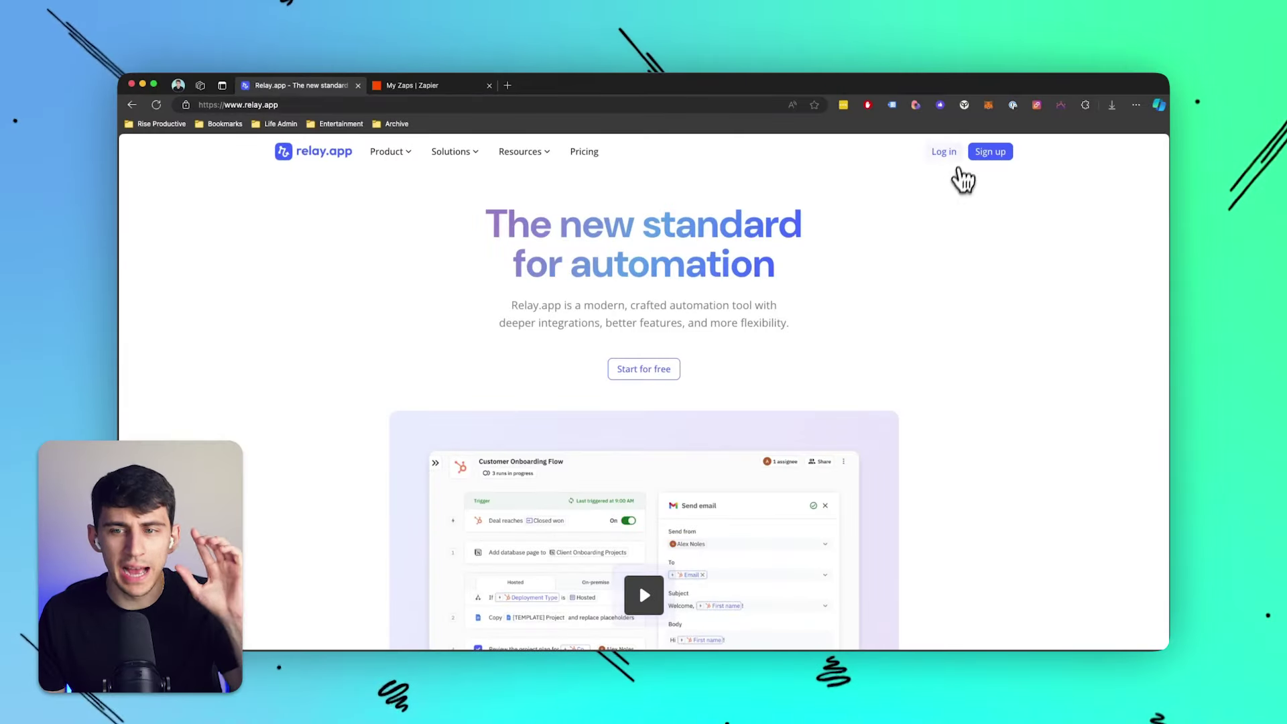
# Step: Open the Relay.app workflows dashboard and bring up the workflow
pyautogui.click(947, 157)
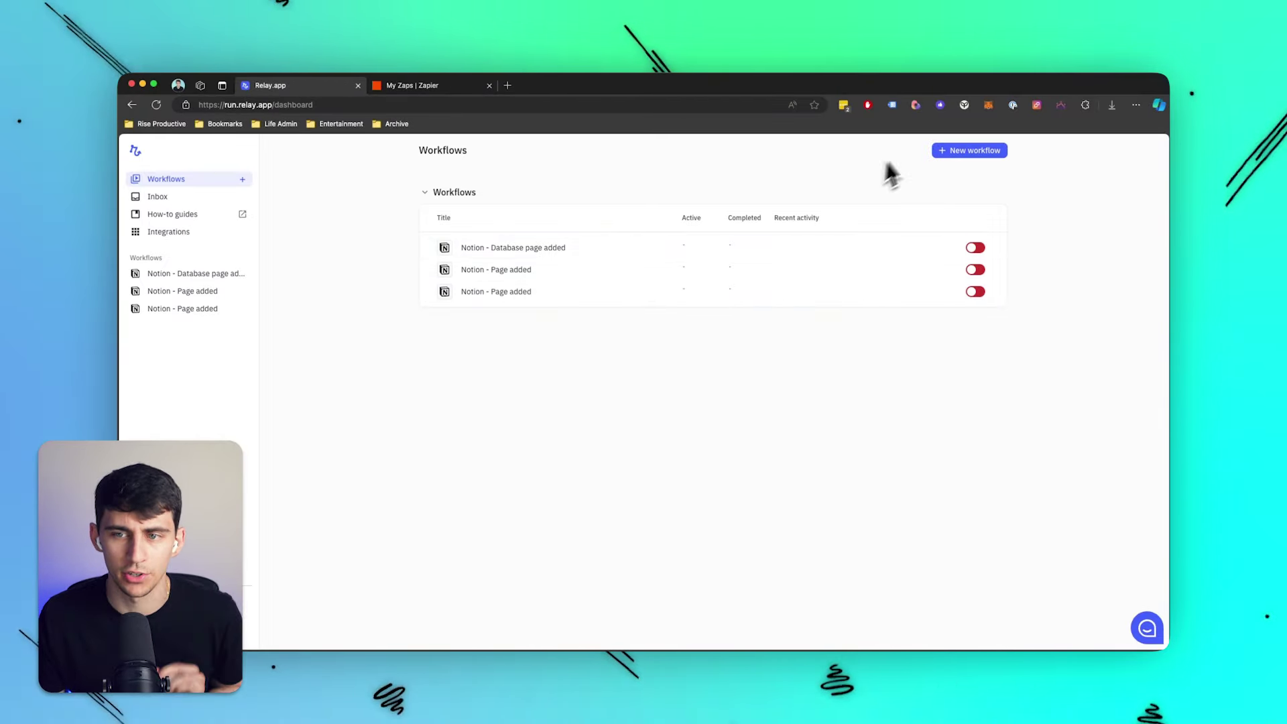
pyautogui.click(942, 157)
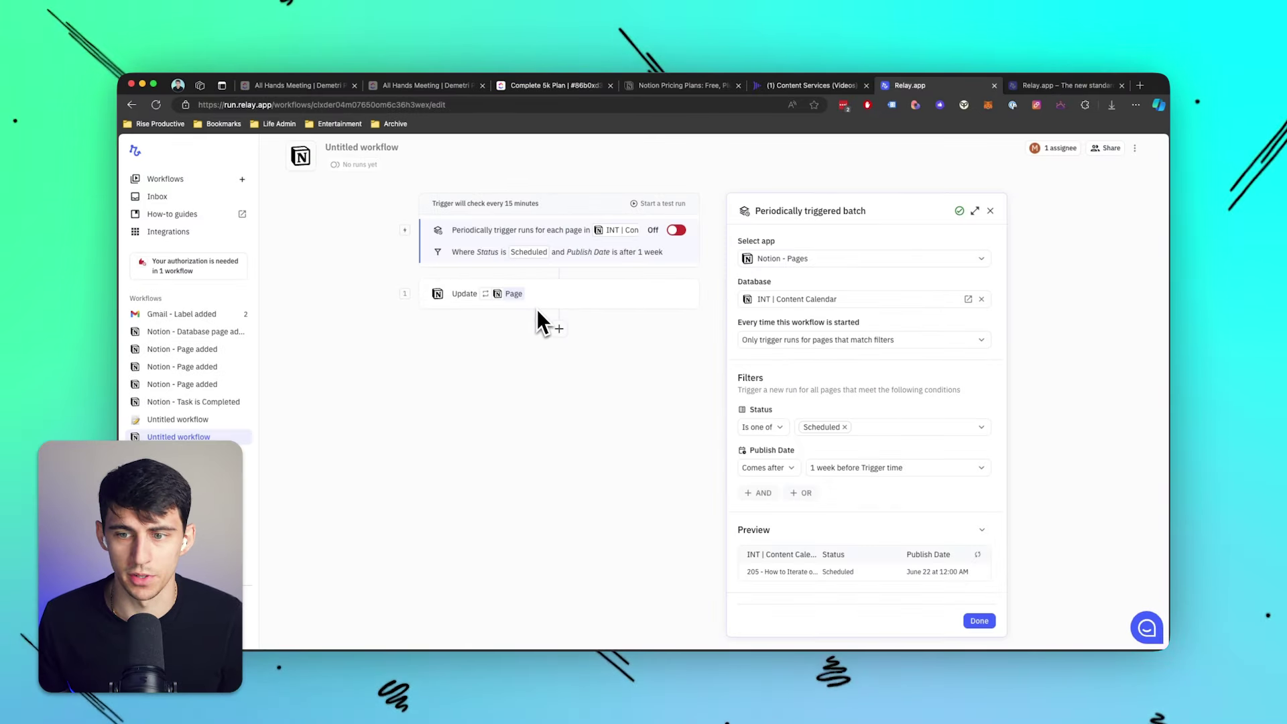
pyautogui.click(988, 212)
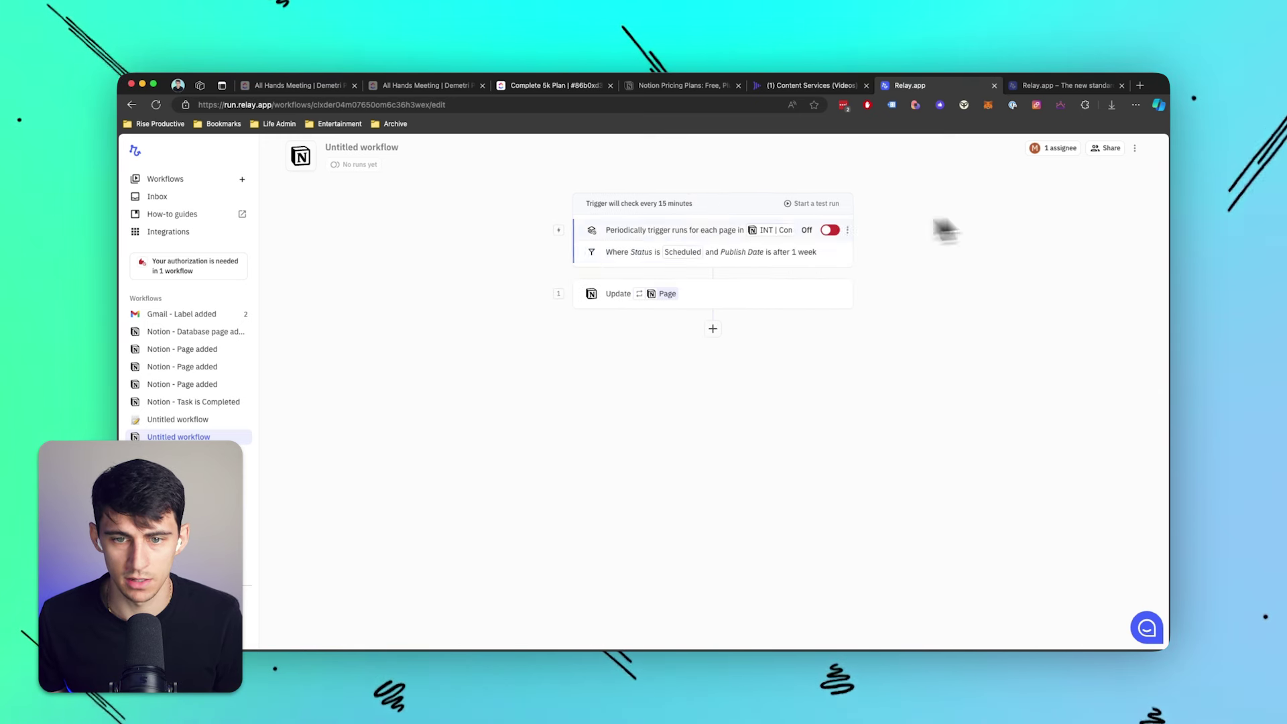
# Step: Inspect the scheduled Notion trigger, then view the update step setting Status to Published
pyautogui.click(714, 252)
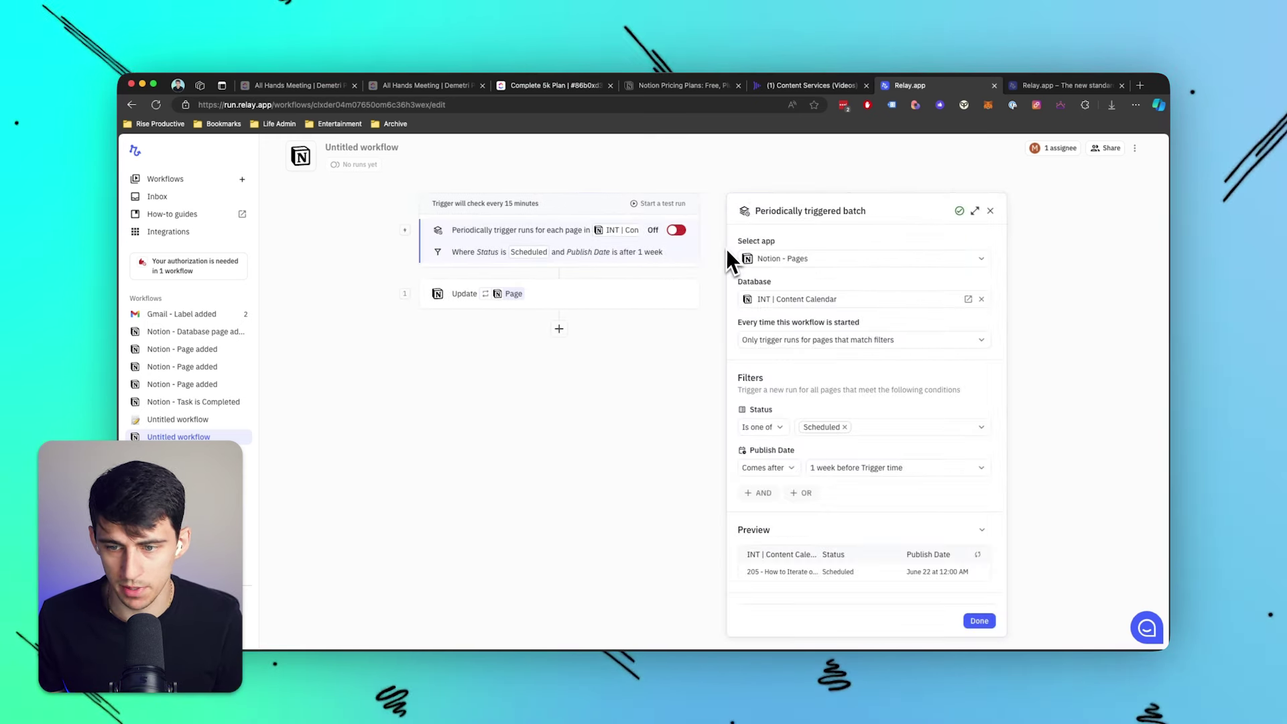
pyautogui.scroll(1, 859, 387)
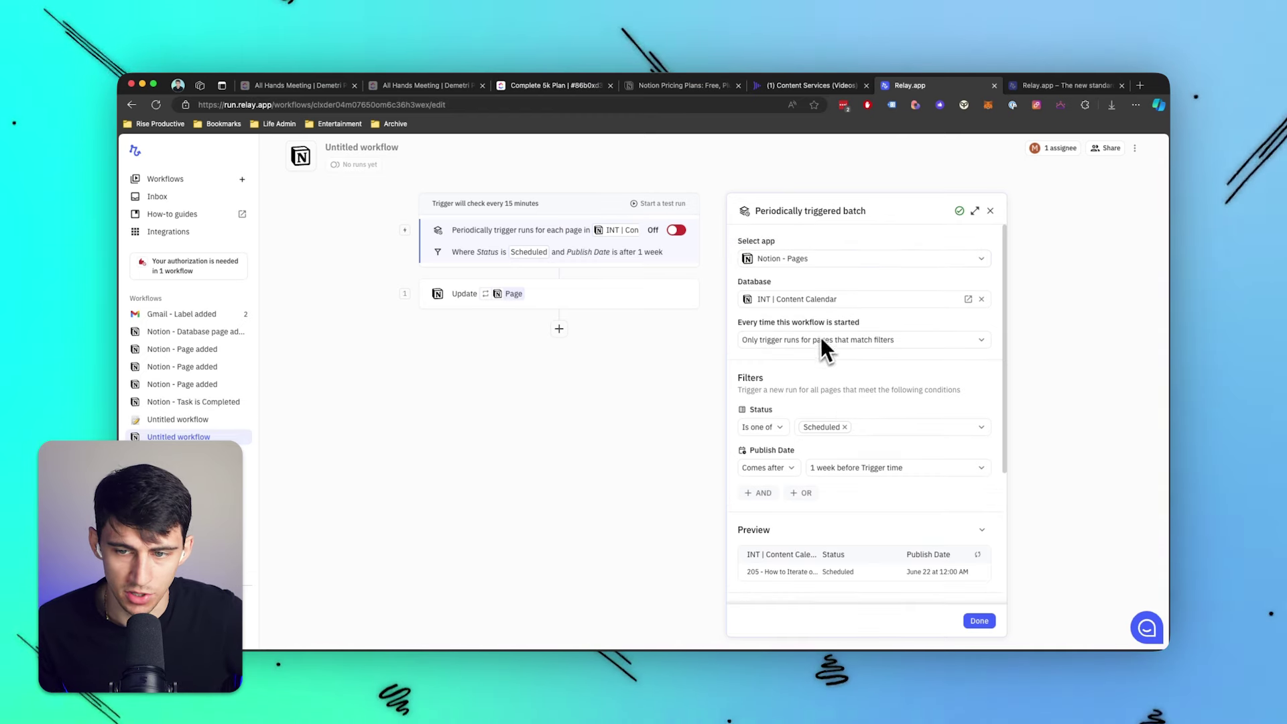
pyautogui.click(819, 267)
pyautogui.click(782, 293)
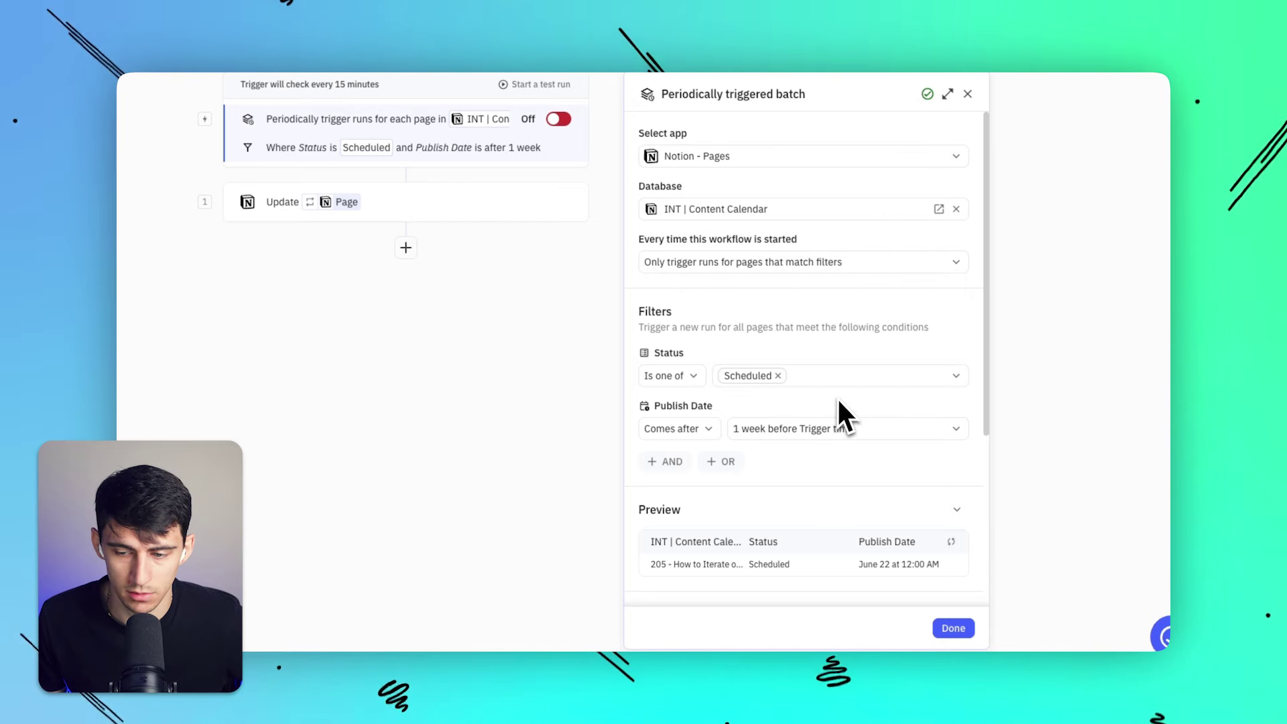
pyautogui.scroll(-2, 677, 414)
pyautogui.click(402, 205)
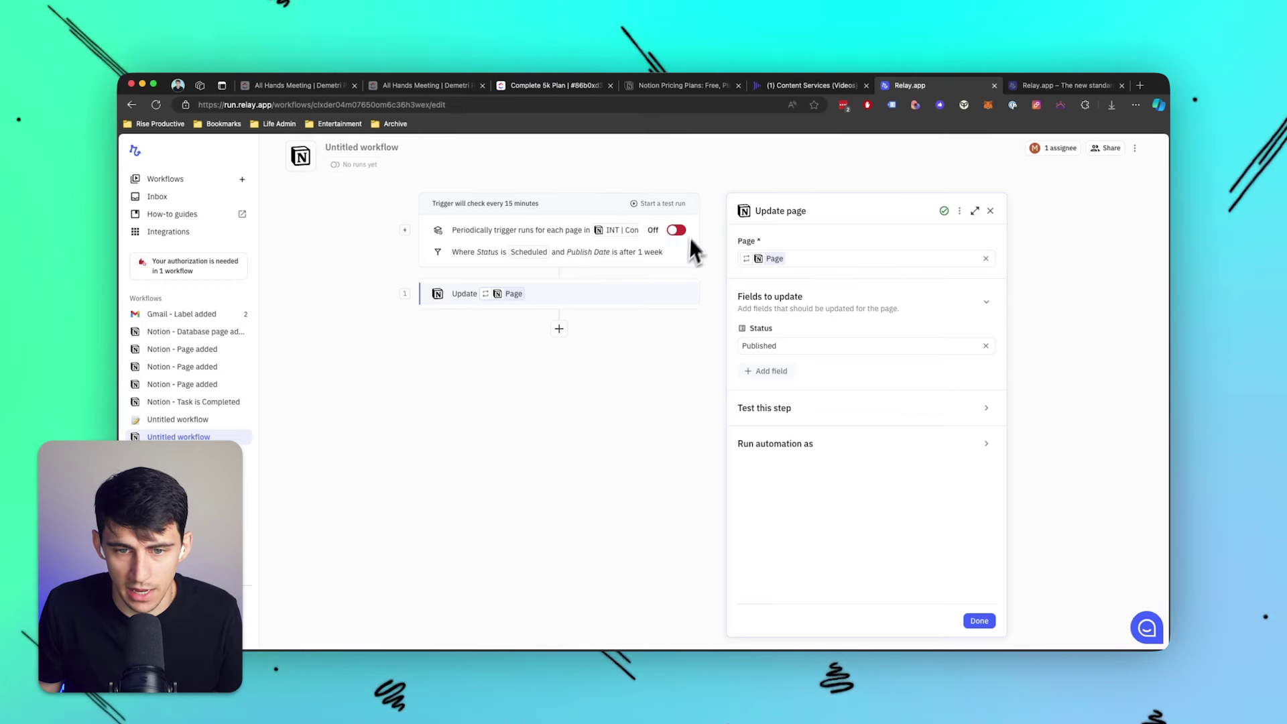
# Step: Make the trigger a recurring-schedule batch trigger on Notion pages
pyautogui.click(562, 239)
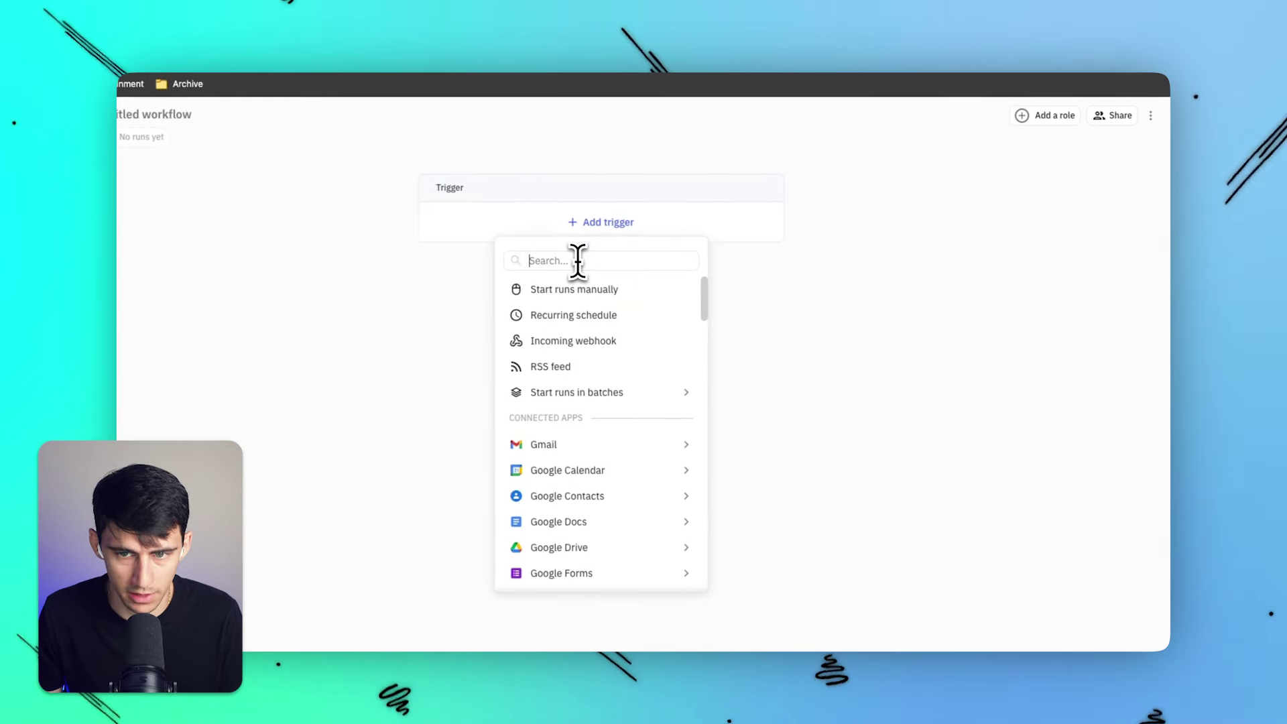
pyautogui.write('g')
pyautogui.press('BackSpace')
pyautogui.moveTo(615, 385)
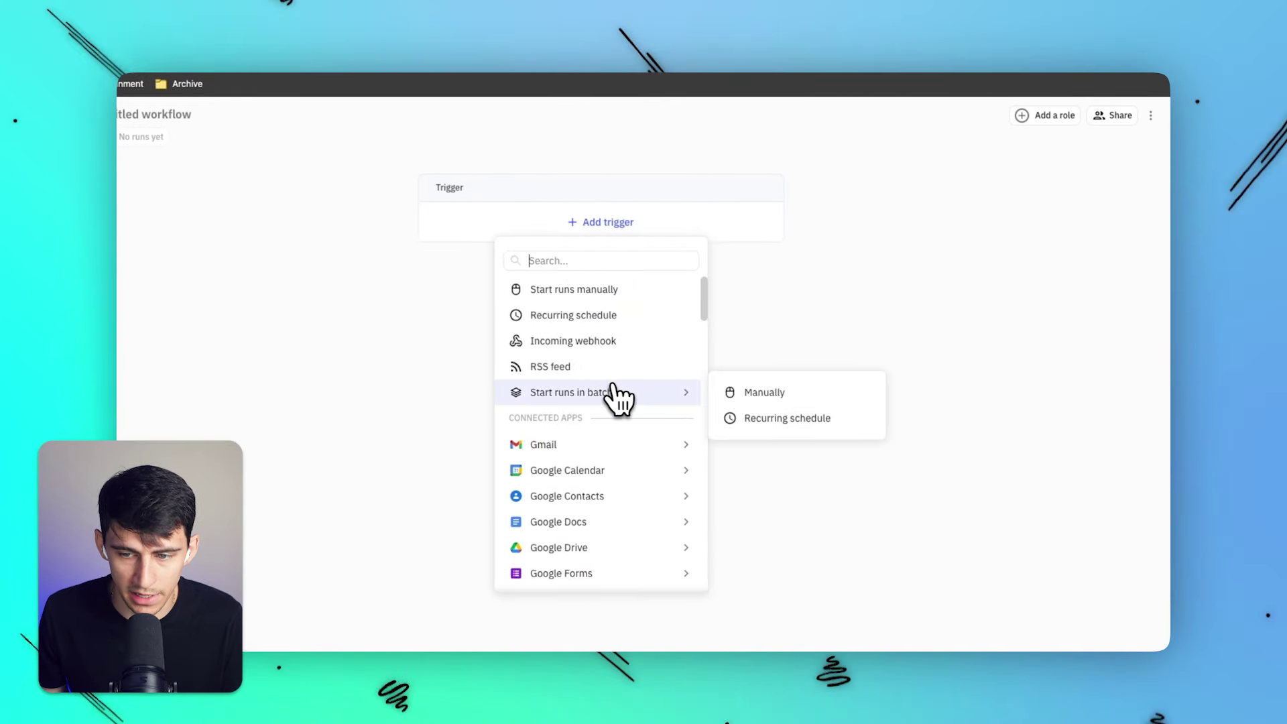
pyautogui.click(788, 417)
pyautogui.click(696, 267)
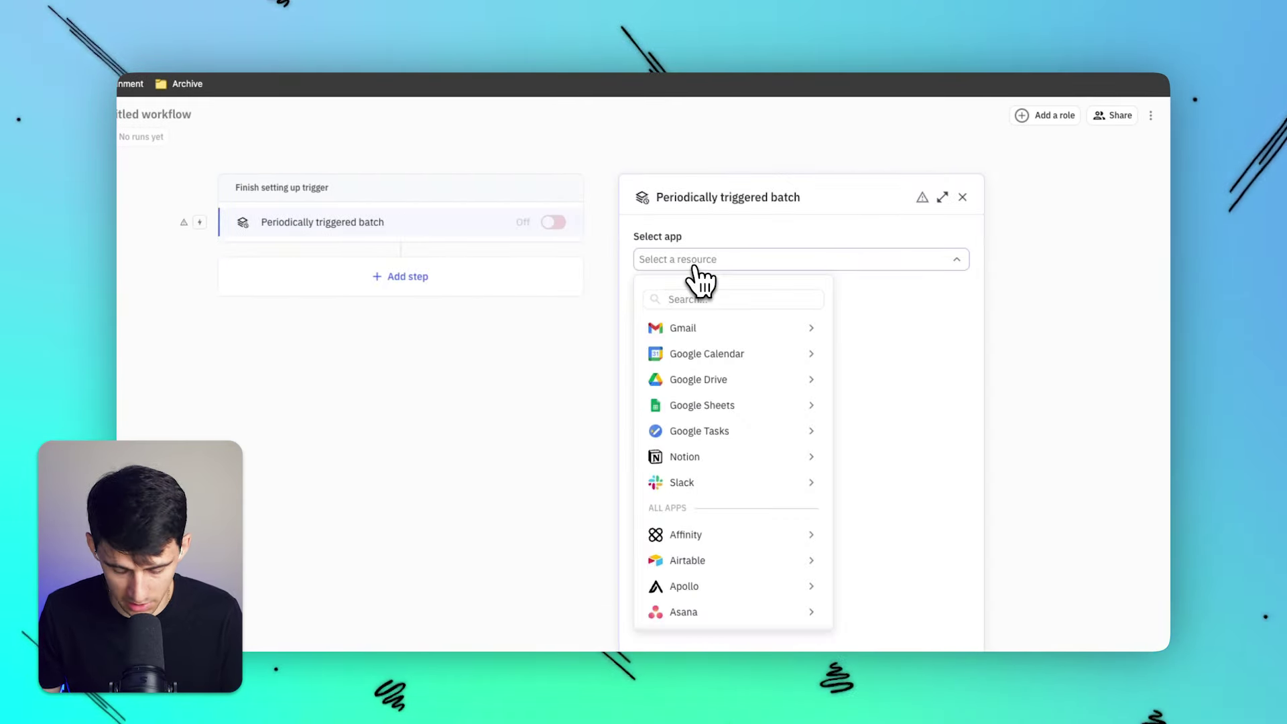
pyautogui.write('notion')
pyautogui.moveTo(707, 322)
pyautogui.click(881, 328)
# Step: Point it at the INT | Content Calendar database, running only for filter-matching pages
pyautogui.click(747, 313)
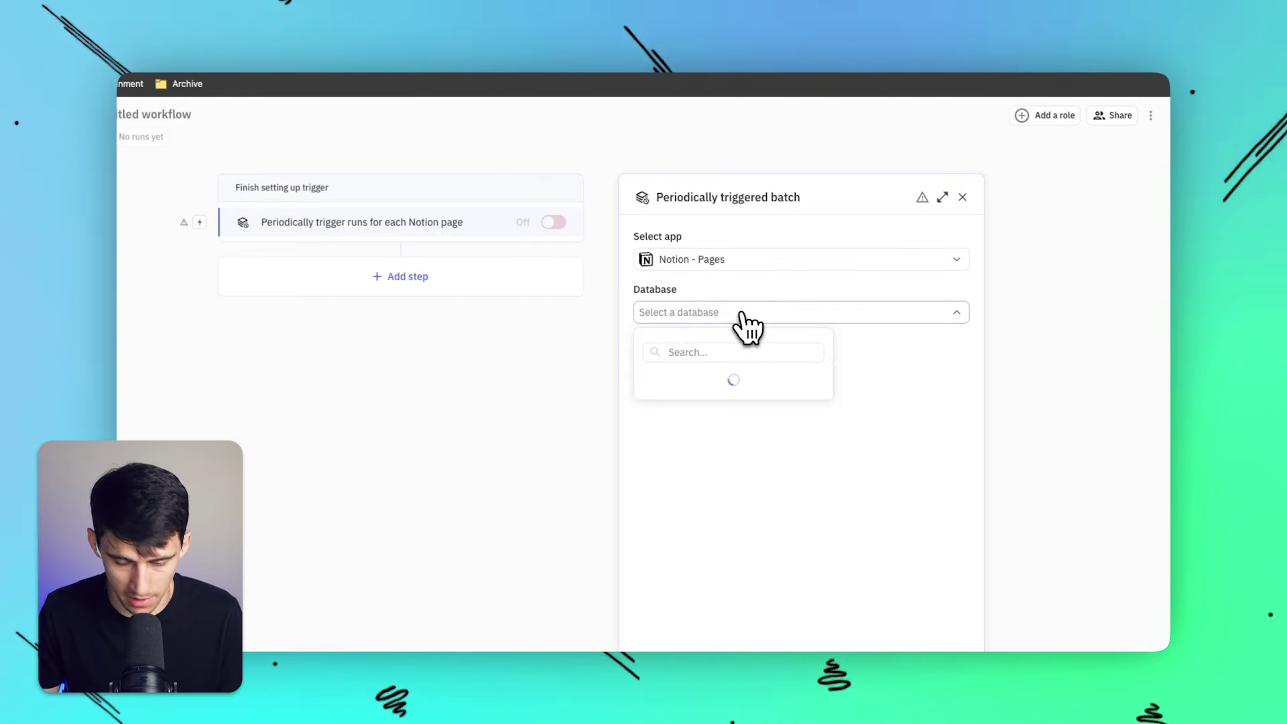
pyautogui.write('int content')
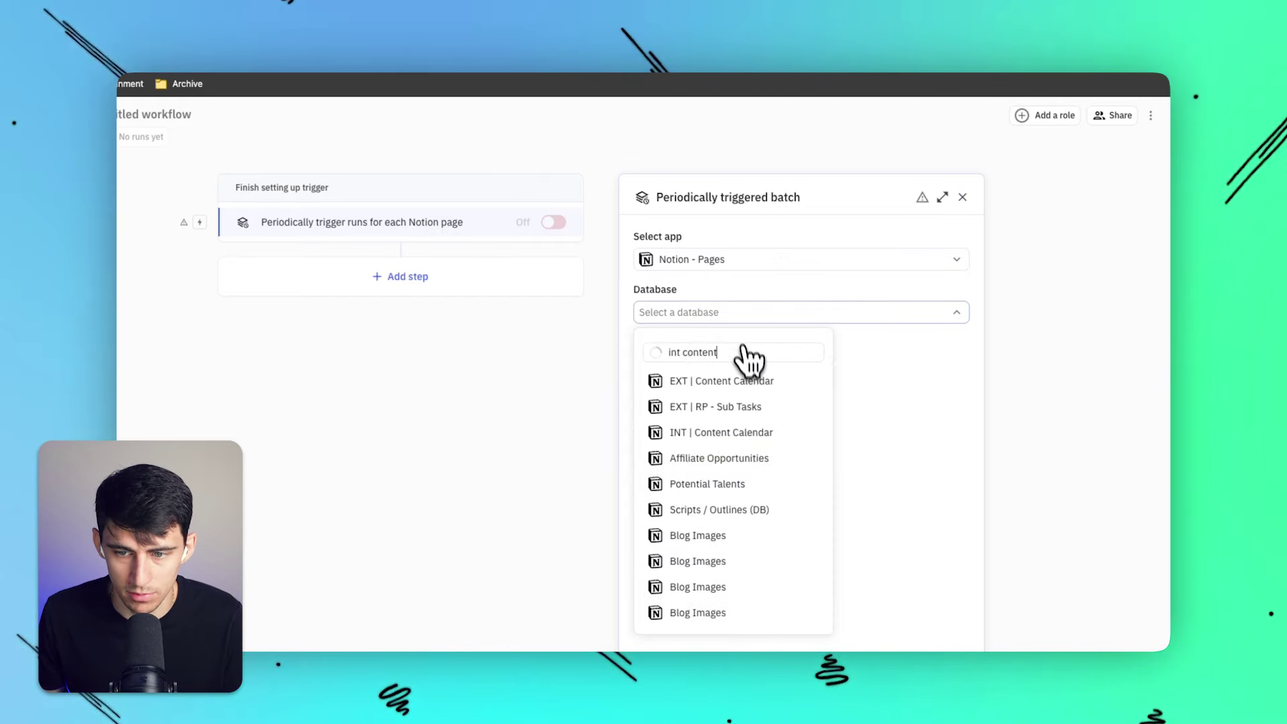
pyautogui.click(746, 432)
pyautogui.click(720, 366)
pyautogui.click(737, 425)
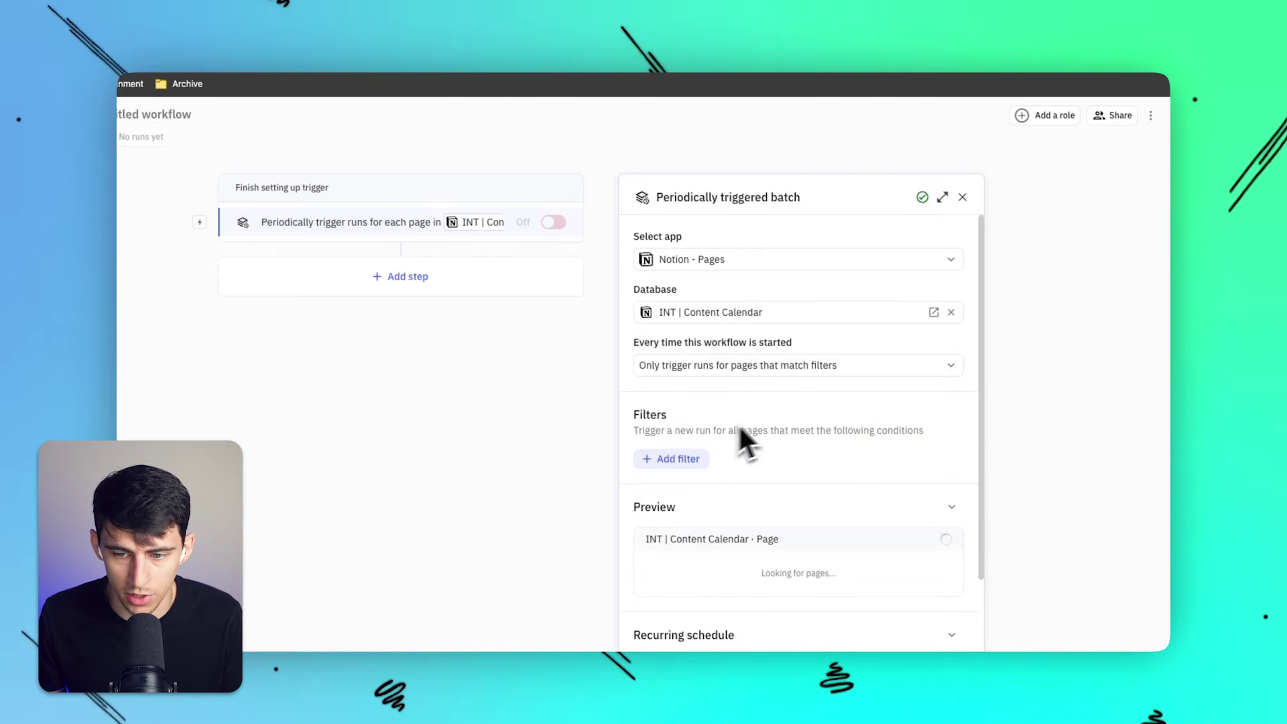
pyautogui.click(673, 458)
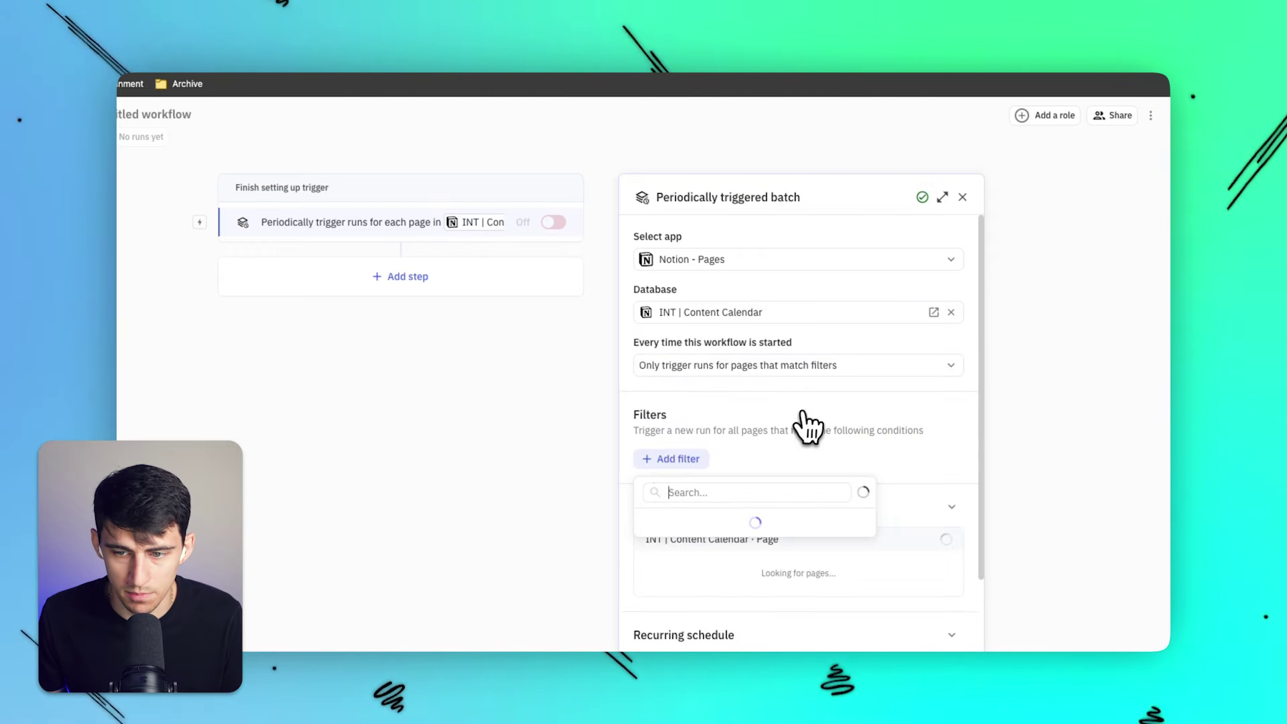
pyautogui.click(741, 366)
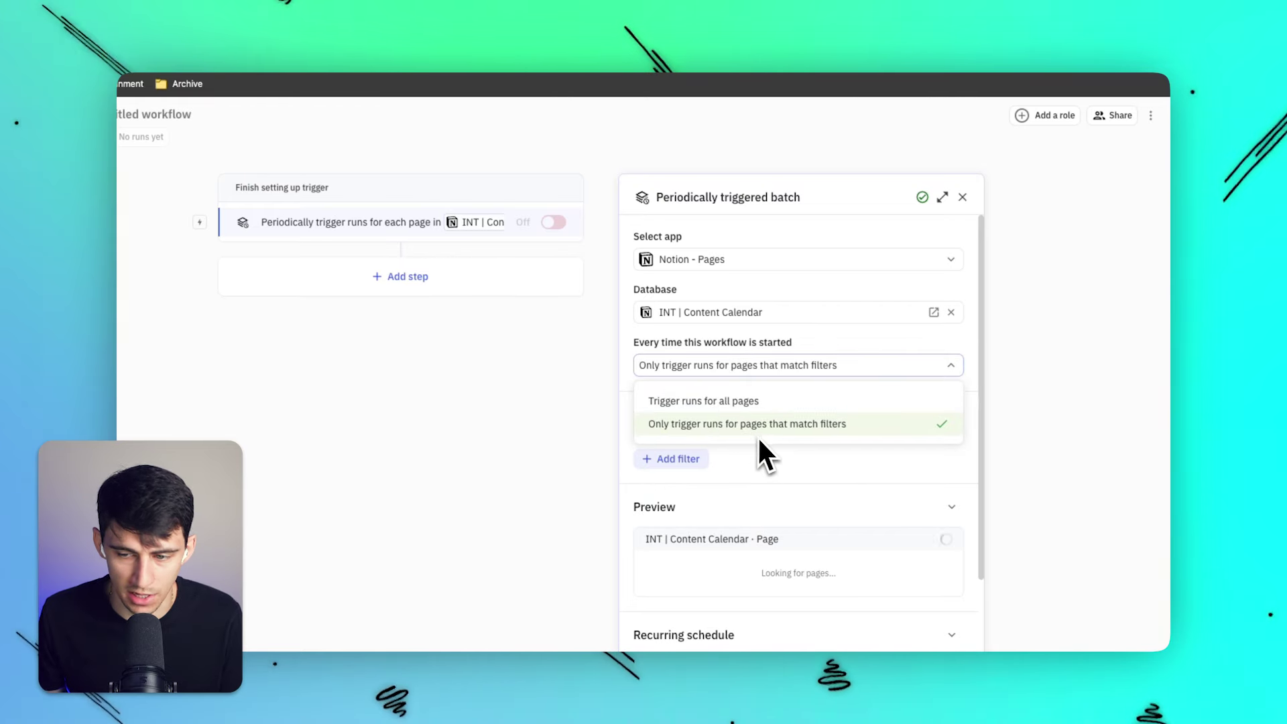
pyautogui.click(765, 368)
# Step: Add a trigger filter: Status is one of Scheduled
pyautogui.click(671, 458)
pyautogui.write('st')
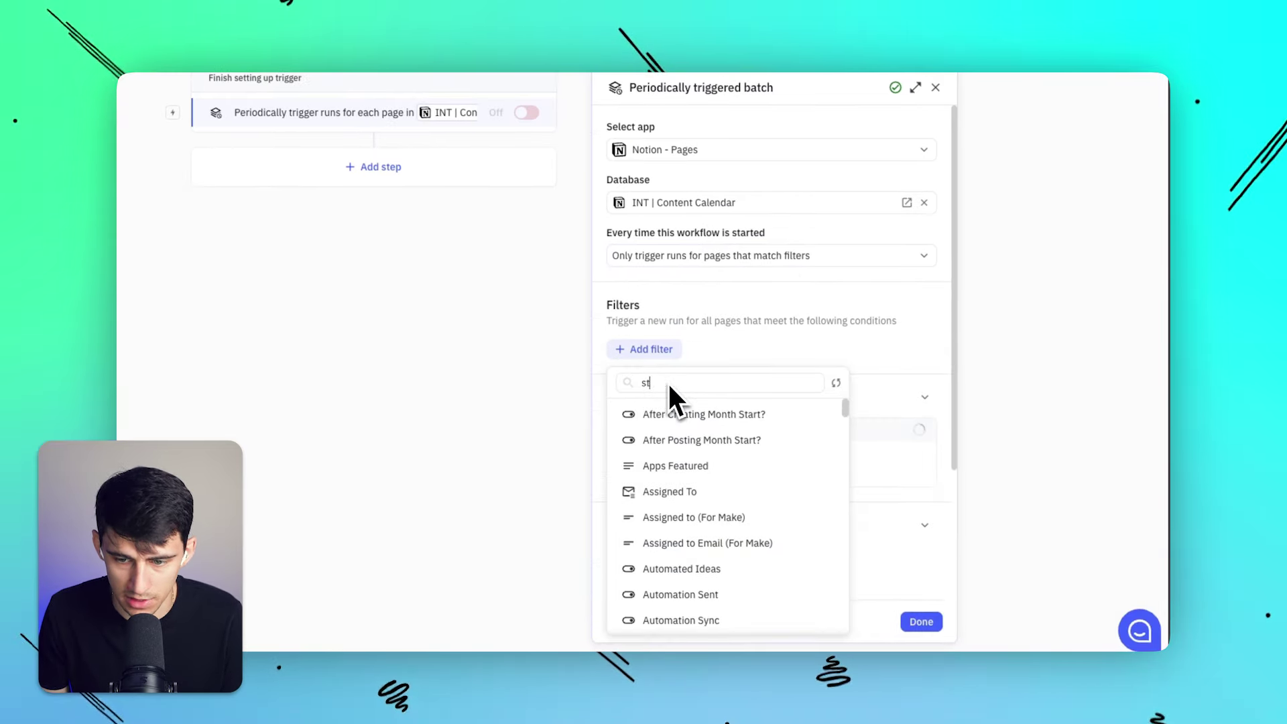
pyautogui.write('atus')
pyautogui.press('Return')
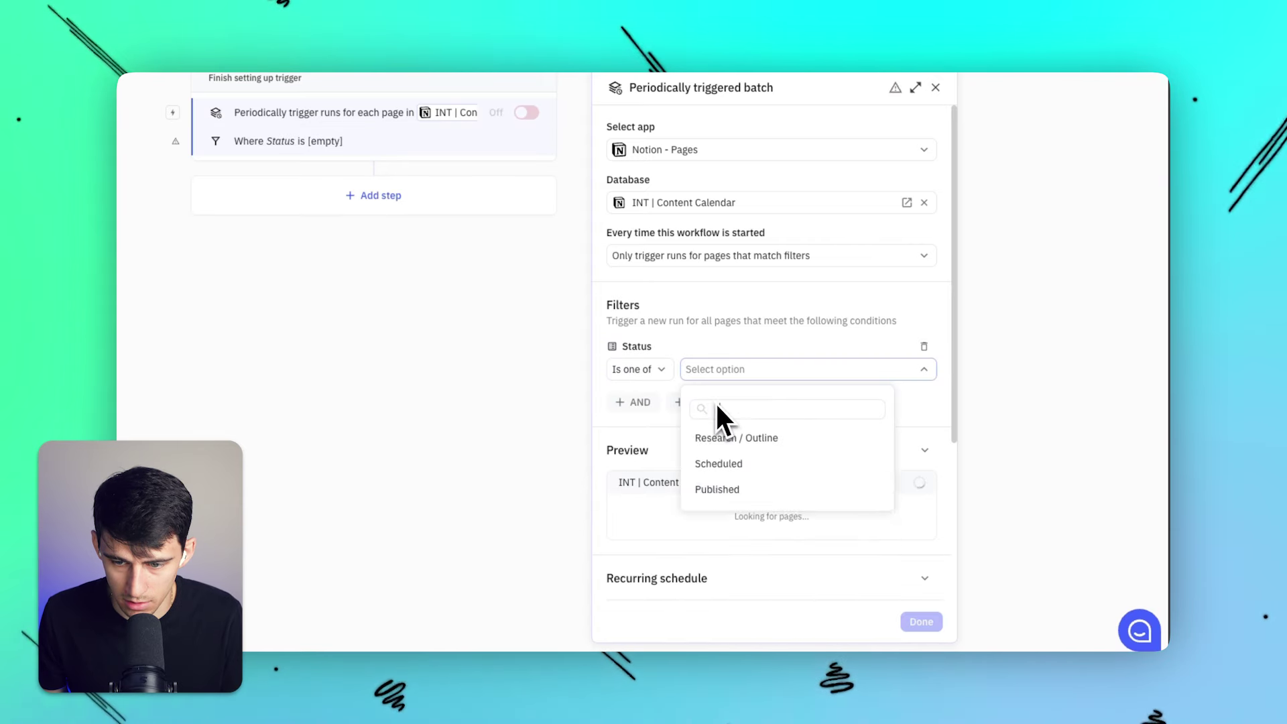
pyautogui.write('sc')
pyautogui.click(720, 433)
pyautogui.click(671, 349)
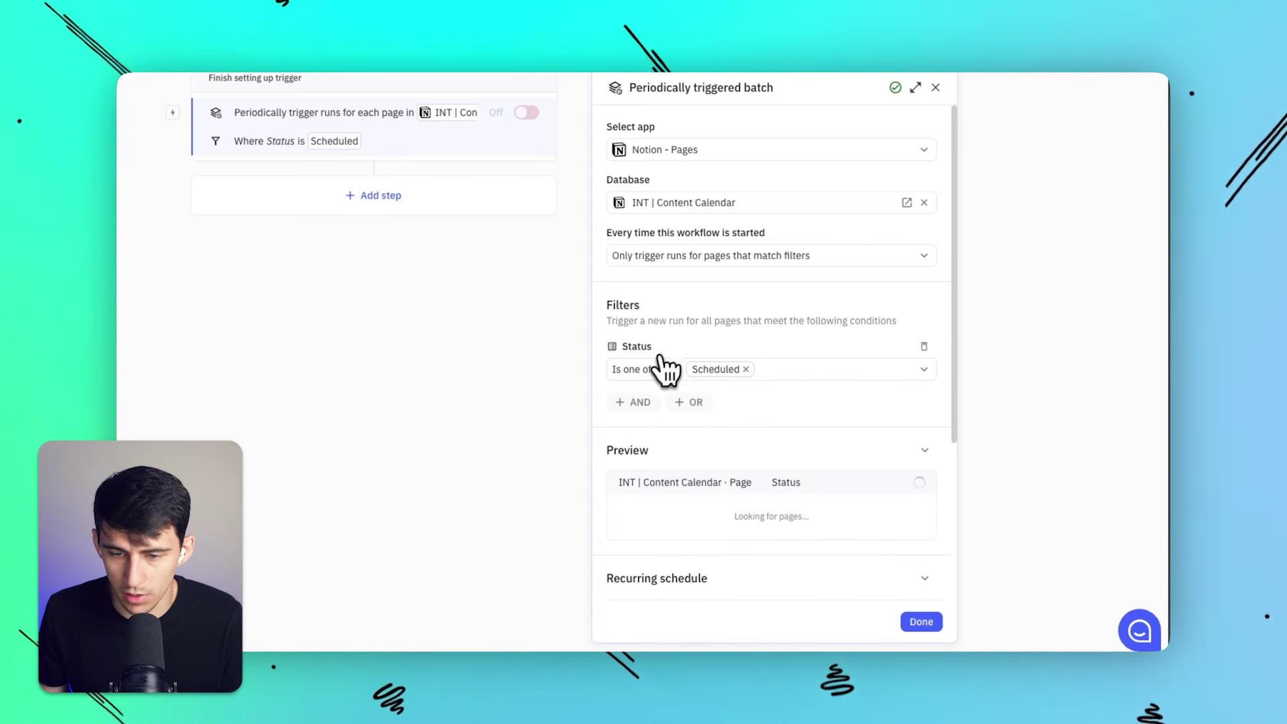
pyautogui.click(660, 370)
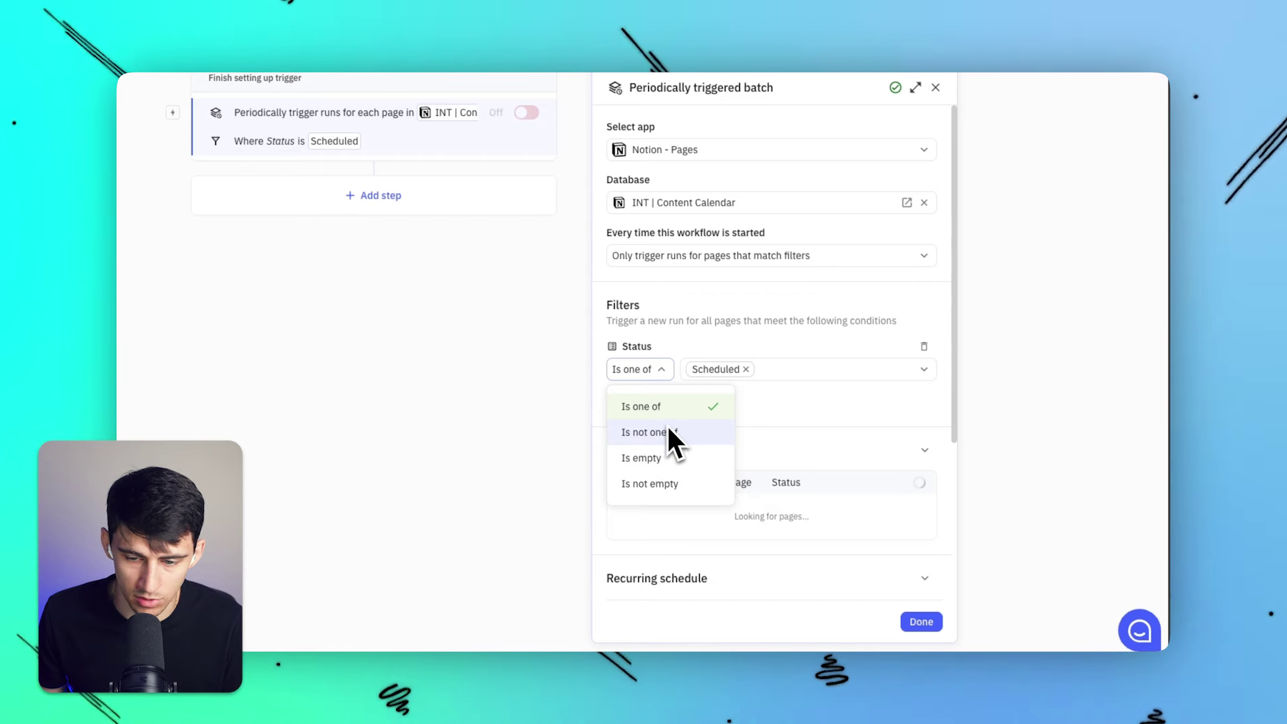
pyautogui.click(688, 354)
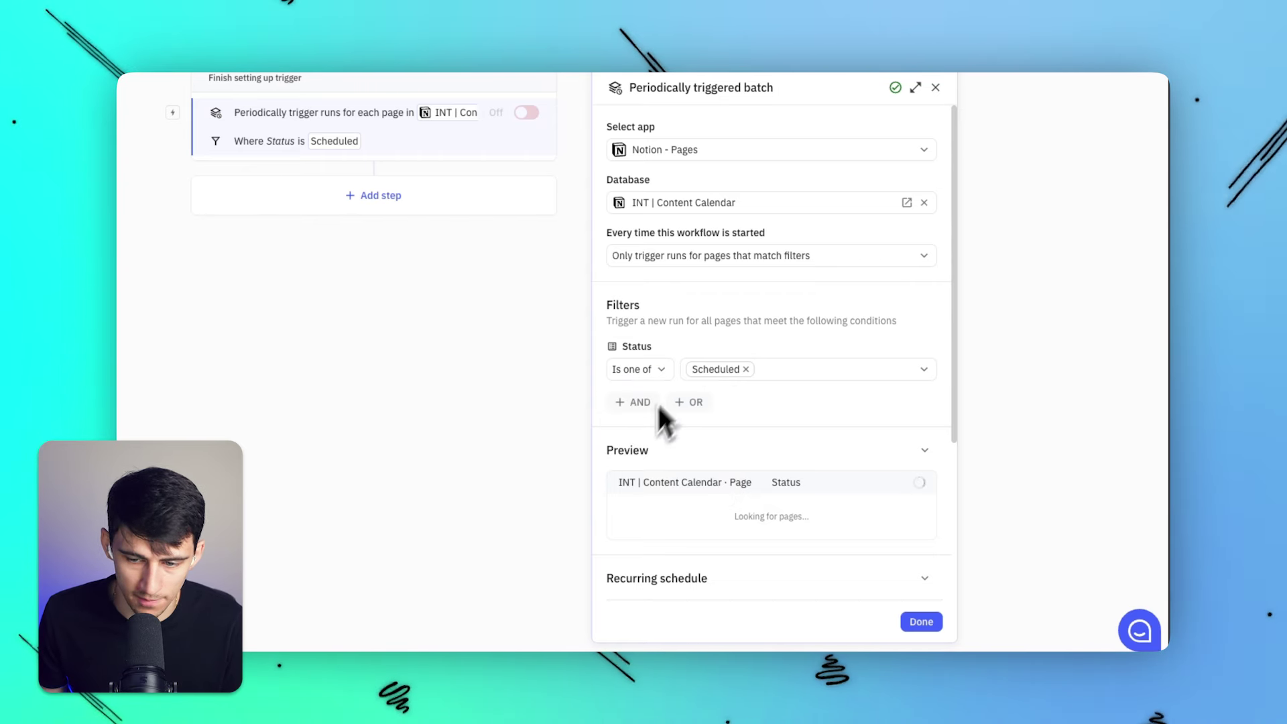
pyautogui.click(644, 370)
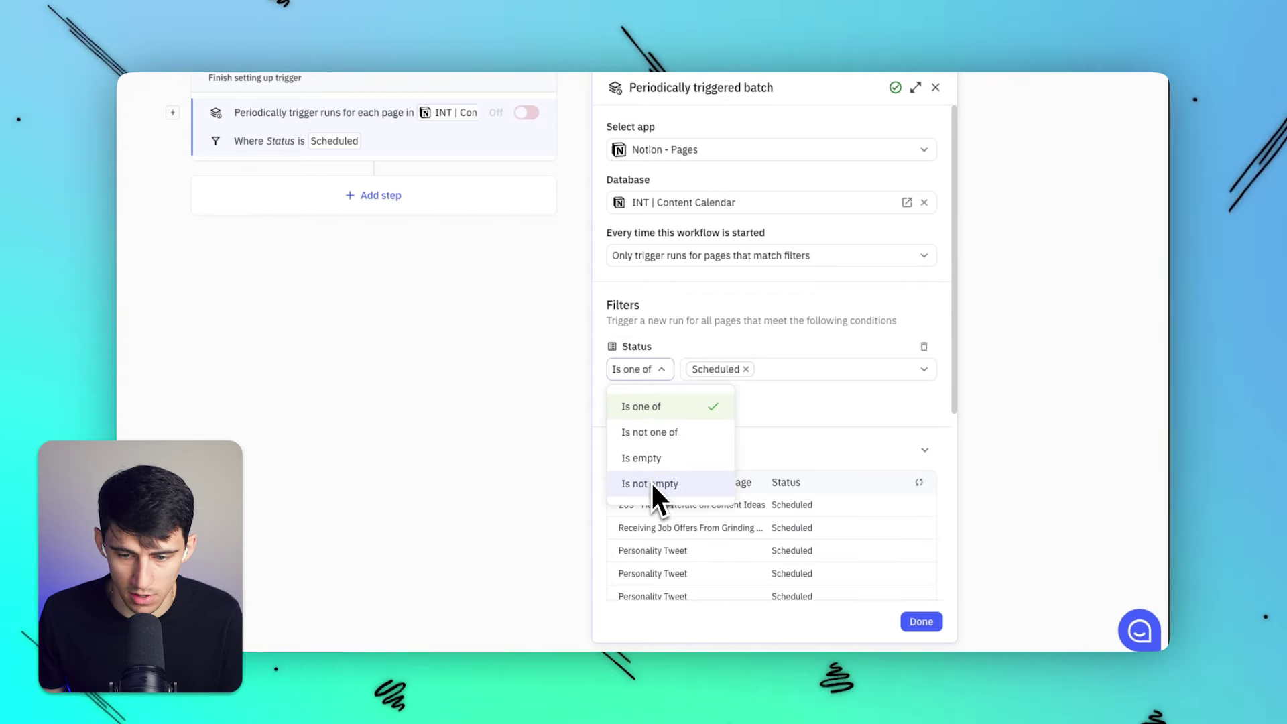
pyautogui.click(649, 404)
# Step: Add an AND filter: Publish Date comes after trigger time minus 7 days, and save
pyautogui.click(645, 402)
pyautogui.write('publish')
pyautogui.press('Return')
pyautogui.click(722, 428)
pyautogui.click(734, 343)
pyautogui.click(736, 405)
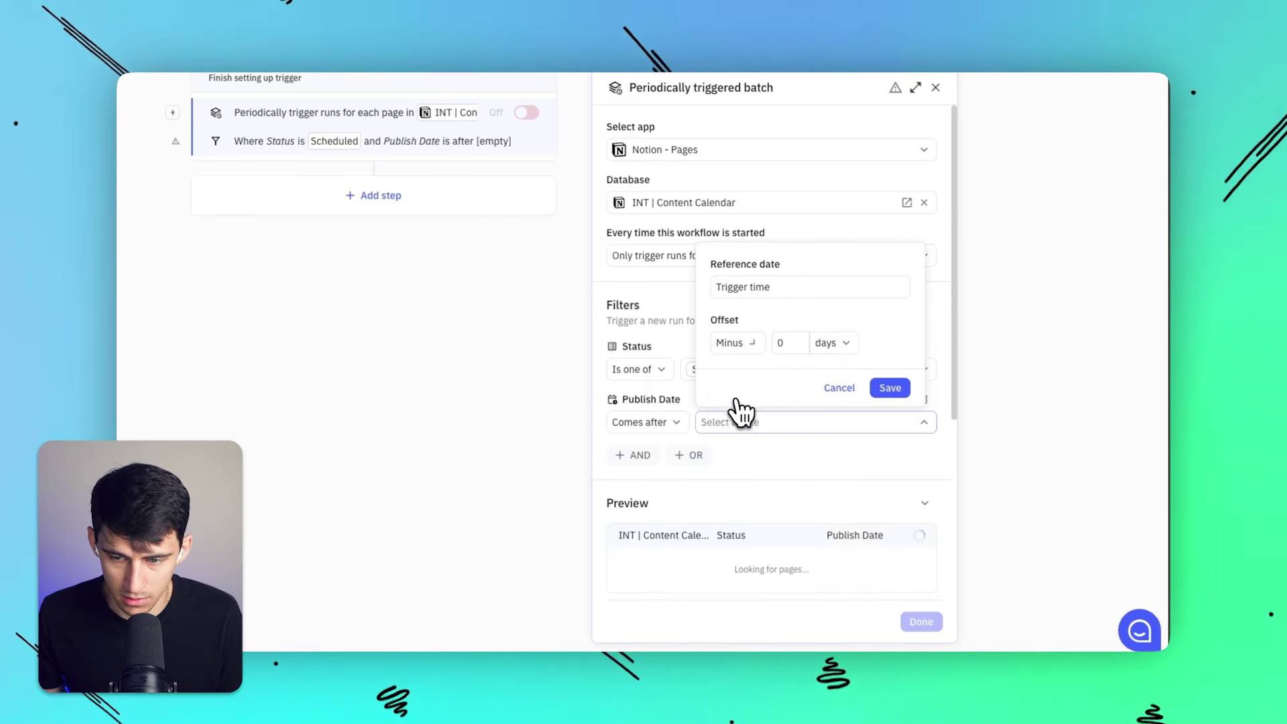
pyautogui.click(771, 342)
pyautogui.write('7')
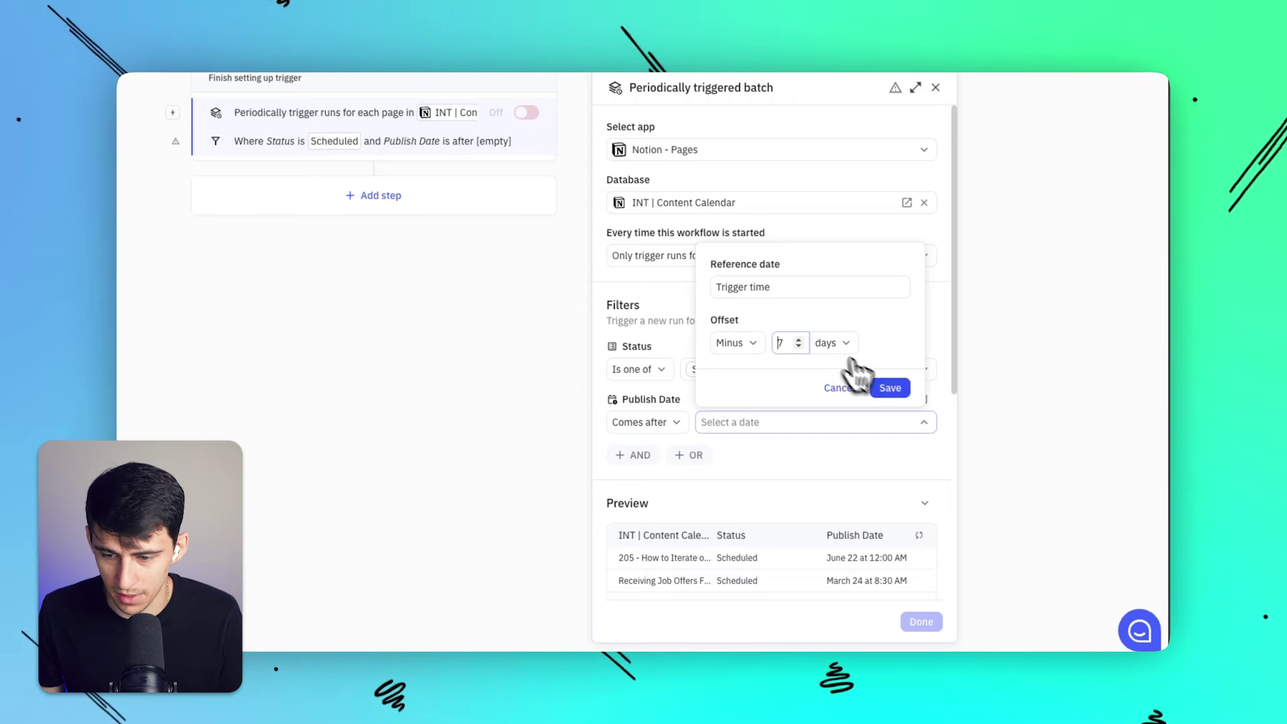
pyautogui.click(890, 388)
pyautogui.scroll(-1, 737, 352)
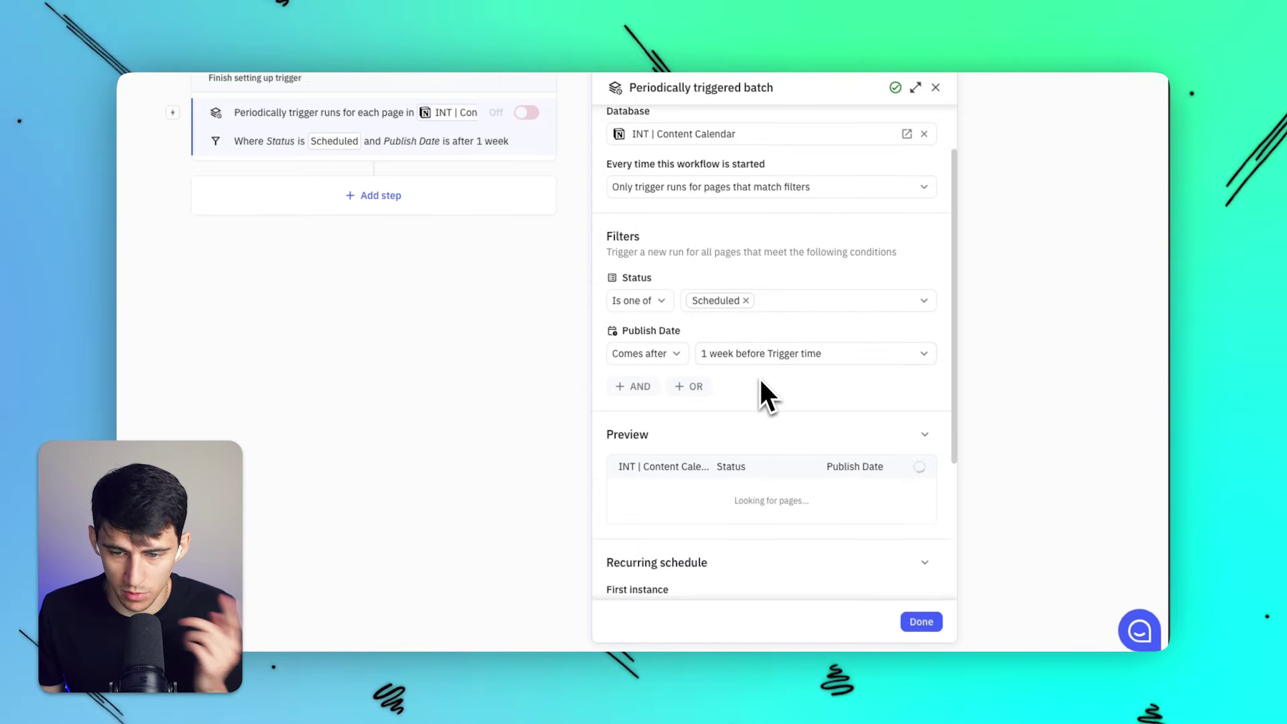
# Step: Preview the fields of the matching Scheduled page dated June 22
pyautogui.scroll(-1, 761, 429)
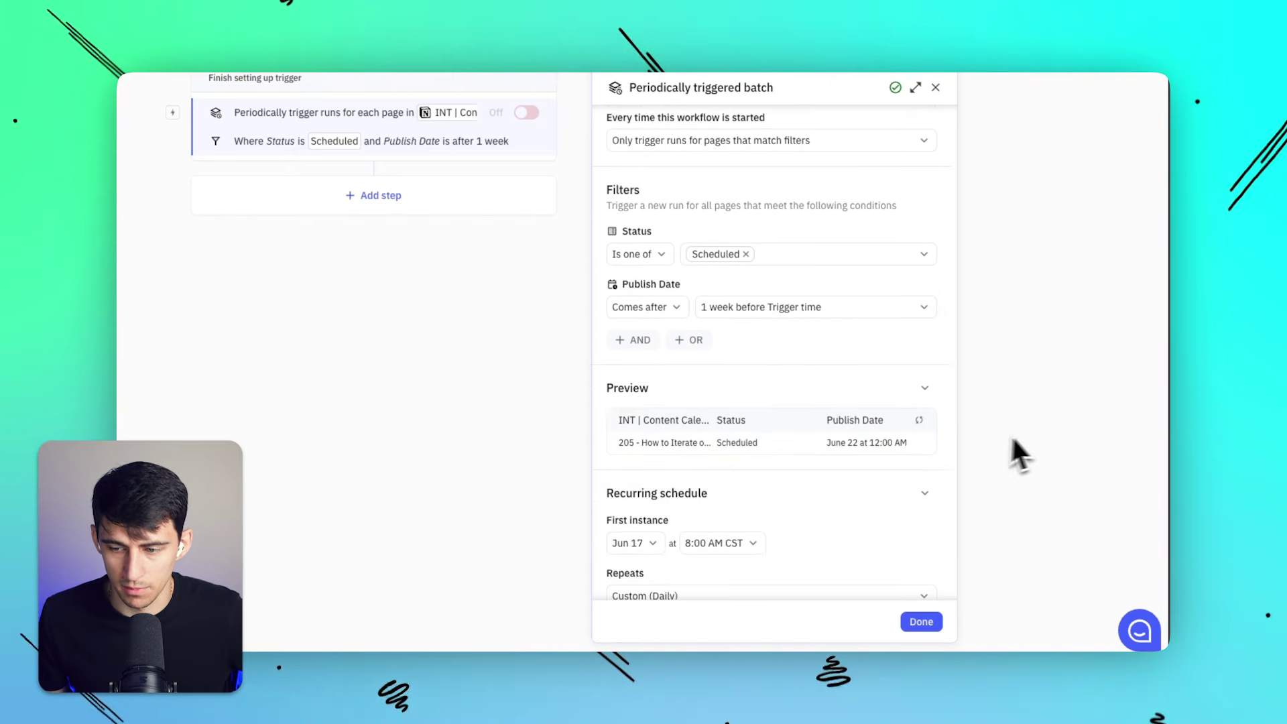
pyautogui.click(920, 444)
pyautogui.scroll(-10, 436, 415)
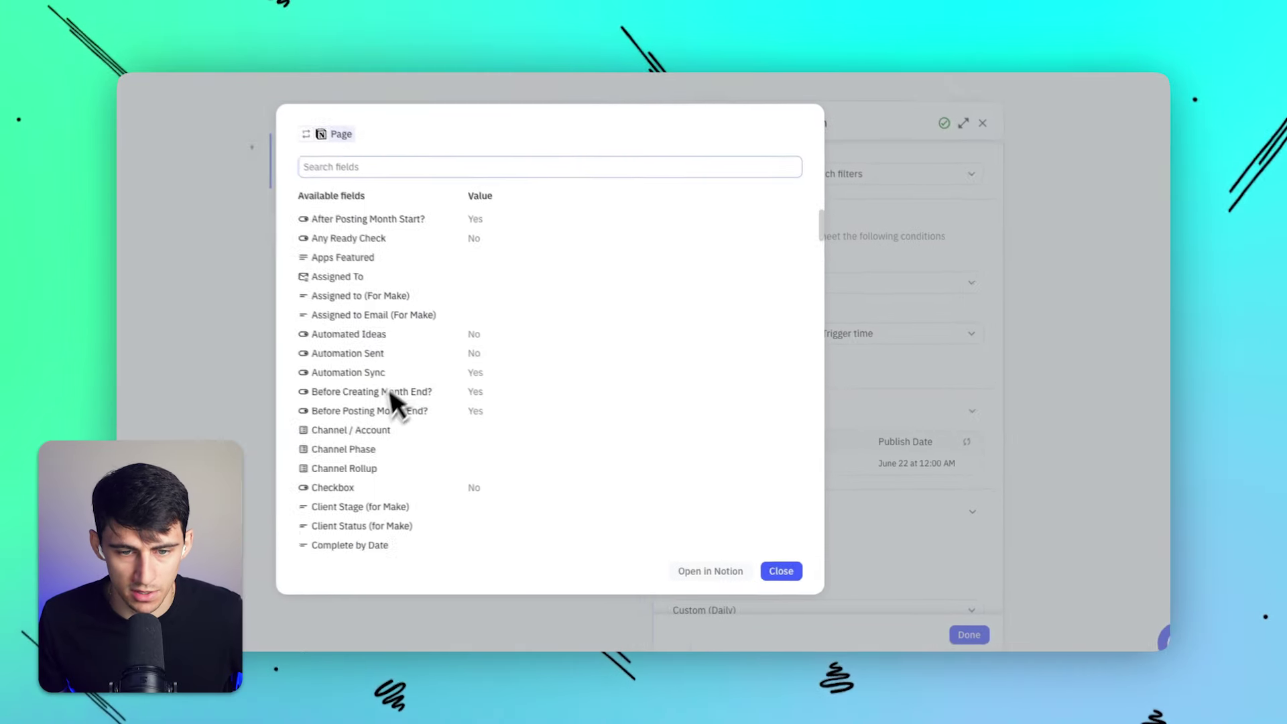
pyautogui.scroll(-20, 494, 443)
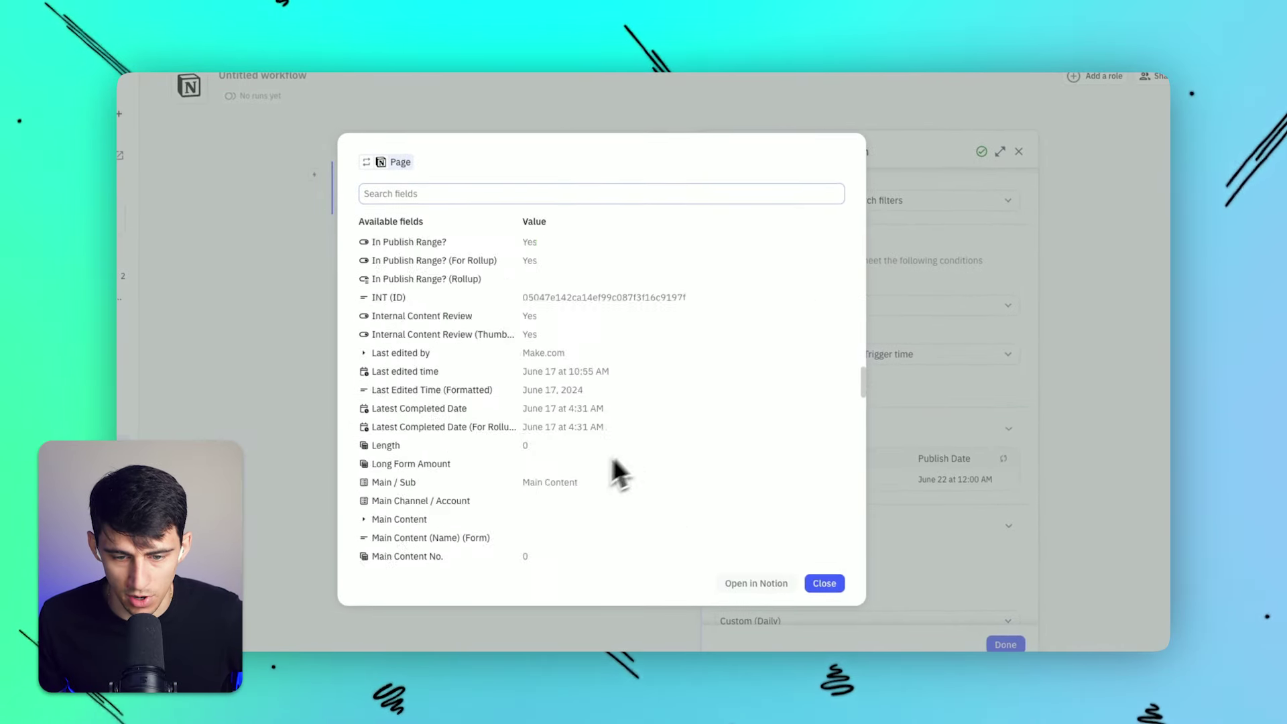
pyautogui.scroll(-20, 563, 472)
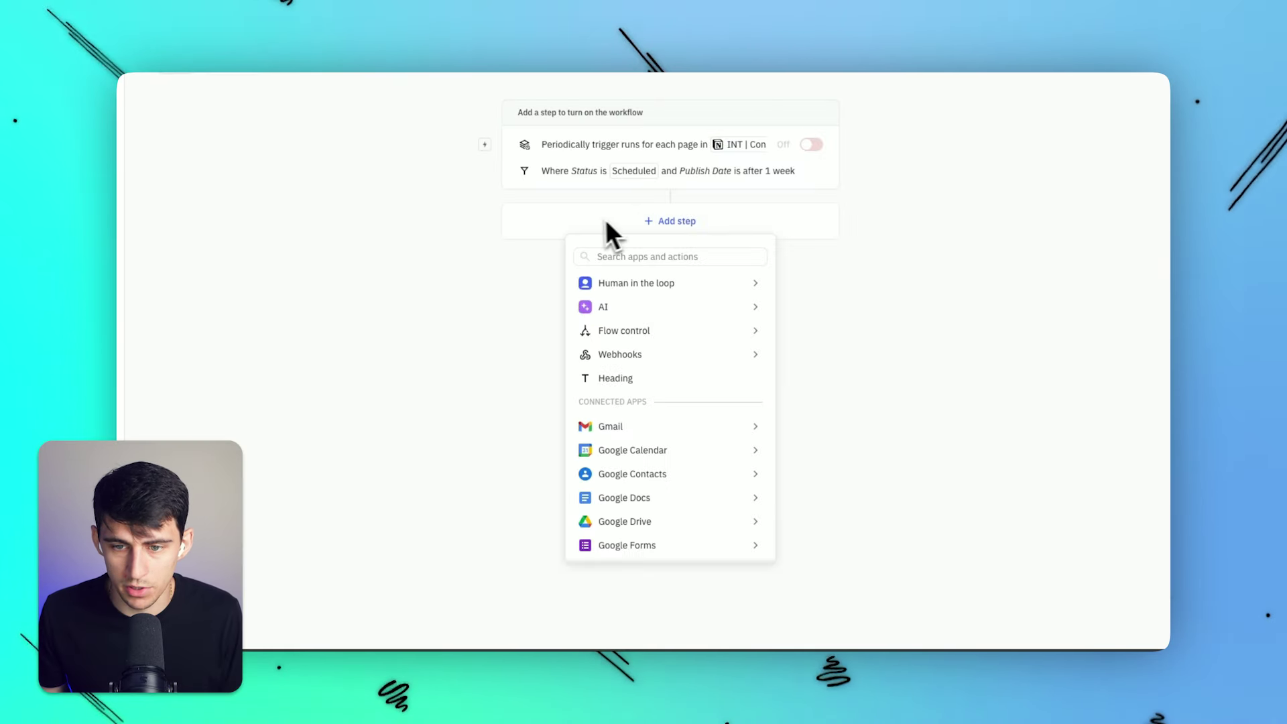
# Step: Add a Notion Update page step on the iterated page, setting Status to Published
pyautogui.write('notion')
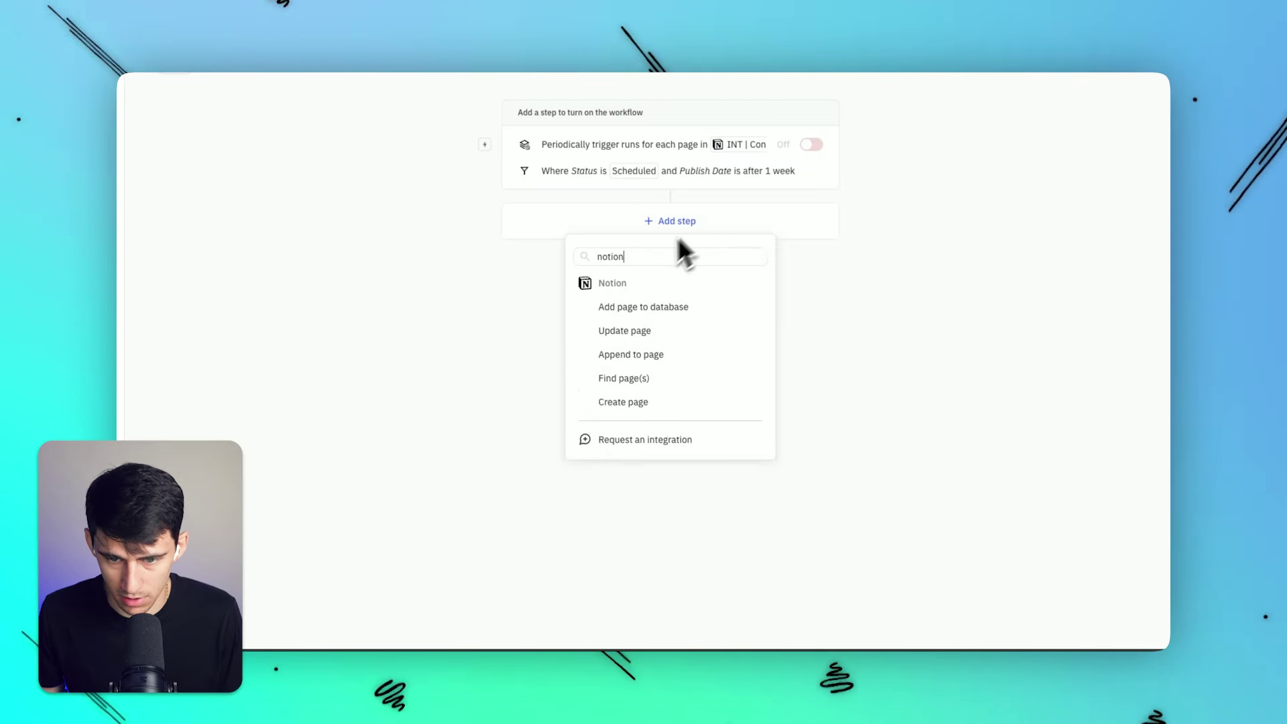
pyautogui.click(648, 331)
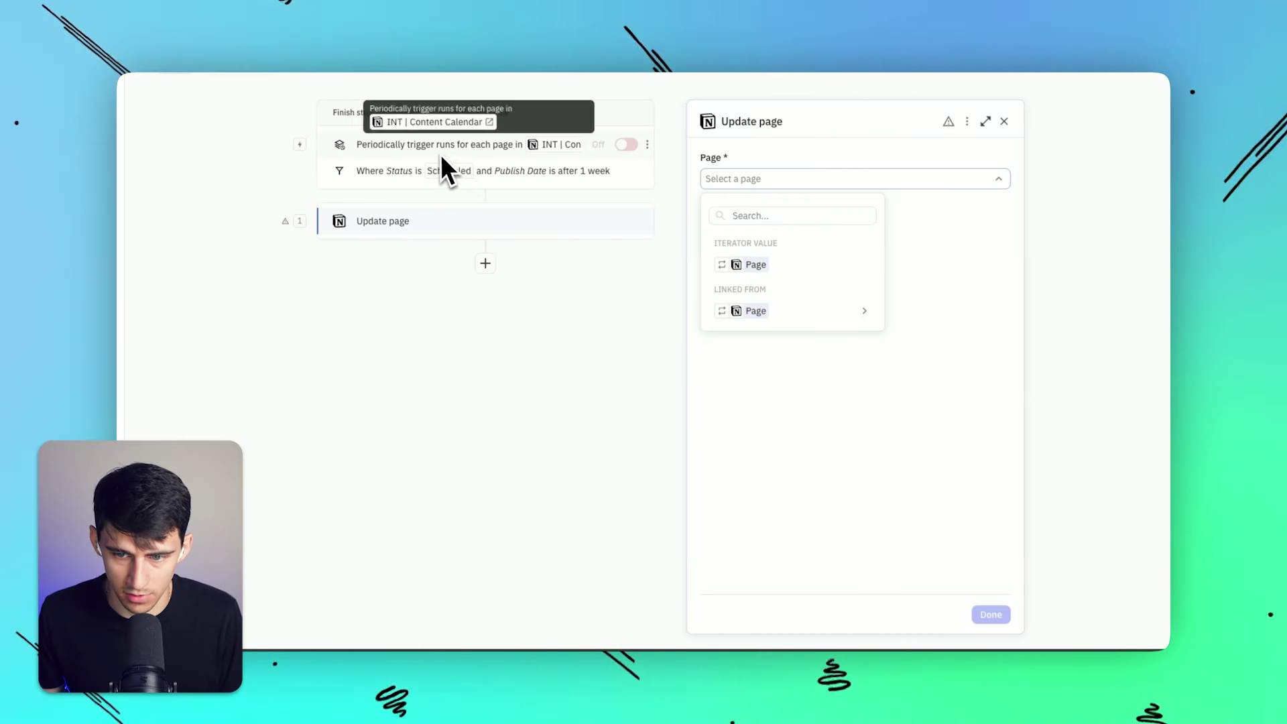
pyautogui.click(744, 265)
pyautogui.click(744, 267)
pyautogui.write('stat')
pyautogui.click(744, 322)
pyautogui.click(781, 288)
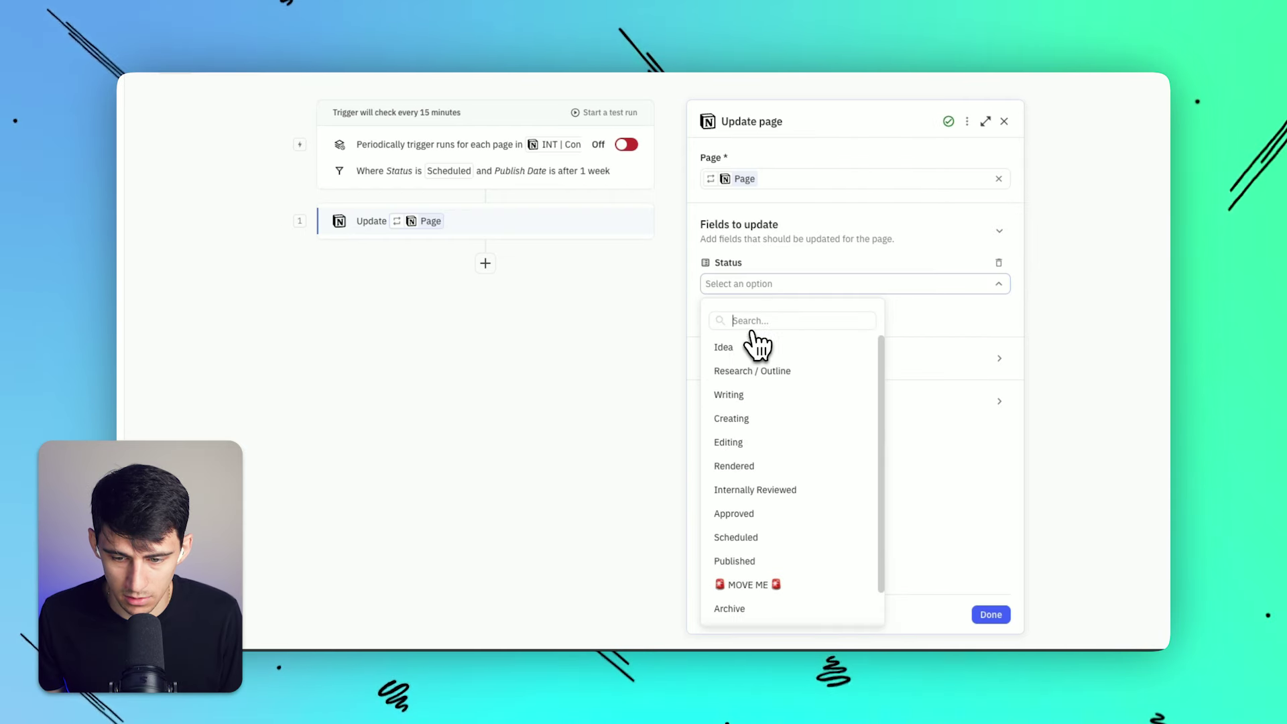
pyautogui.click(741, 563)
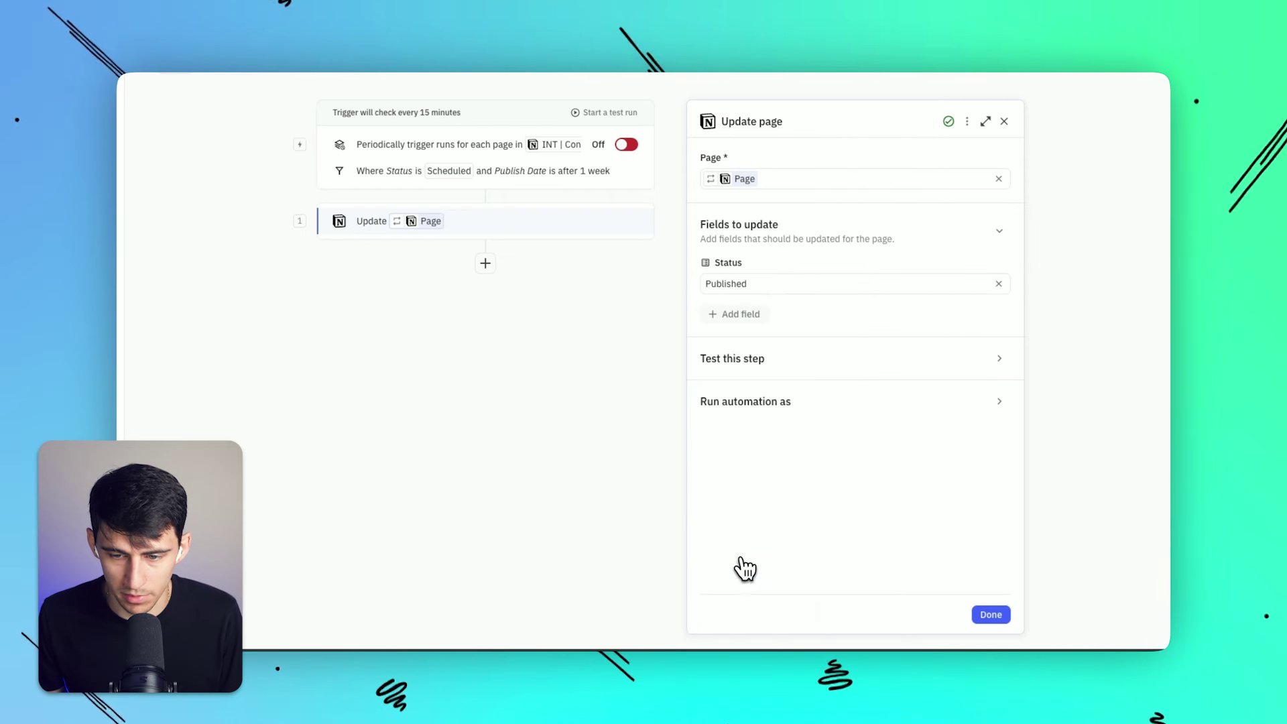
# Step: Expand the step's run-as owner and test sections to list test pages
pyautogui.click(746, 404)
pyautogui.click(749, 359)
pyautogui.click(862, 413)
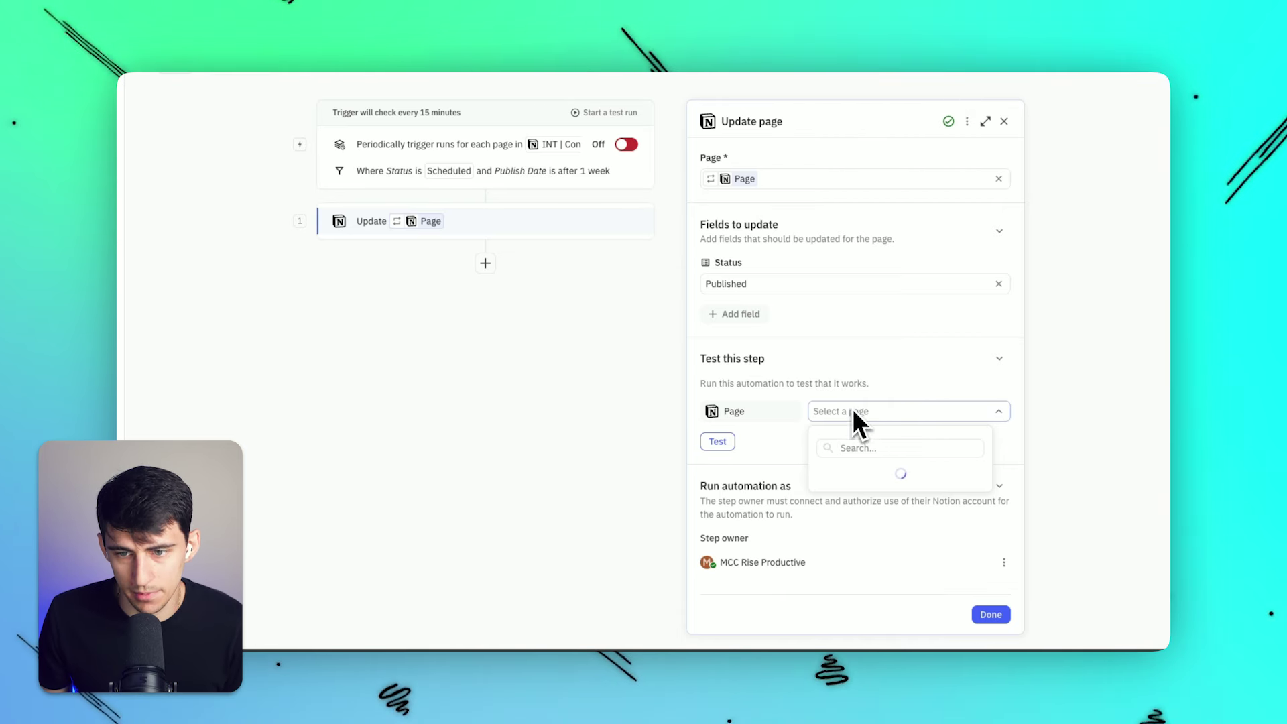
# Step: Choose 205 - How to Iterate on Content Ideas as the update step's test page
pyautogui.click(765, 427)
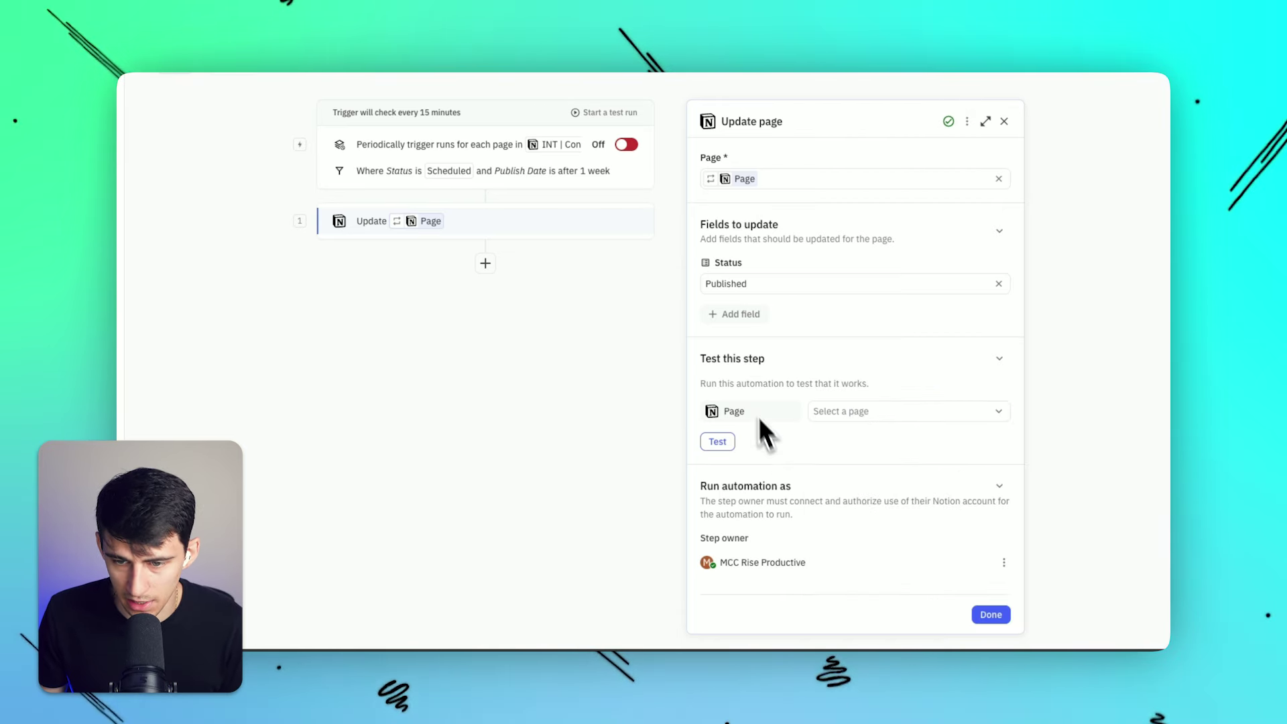
pyautogui.click(1003, 366)
pyautogui.click(1003, 366)
pyautogui.click(865, 411)
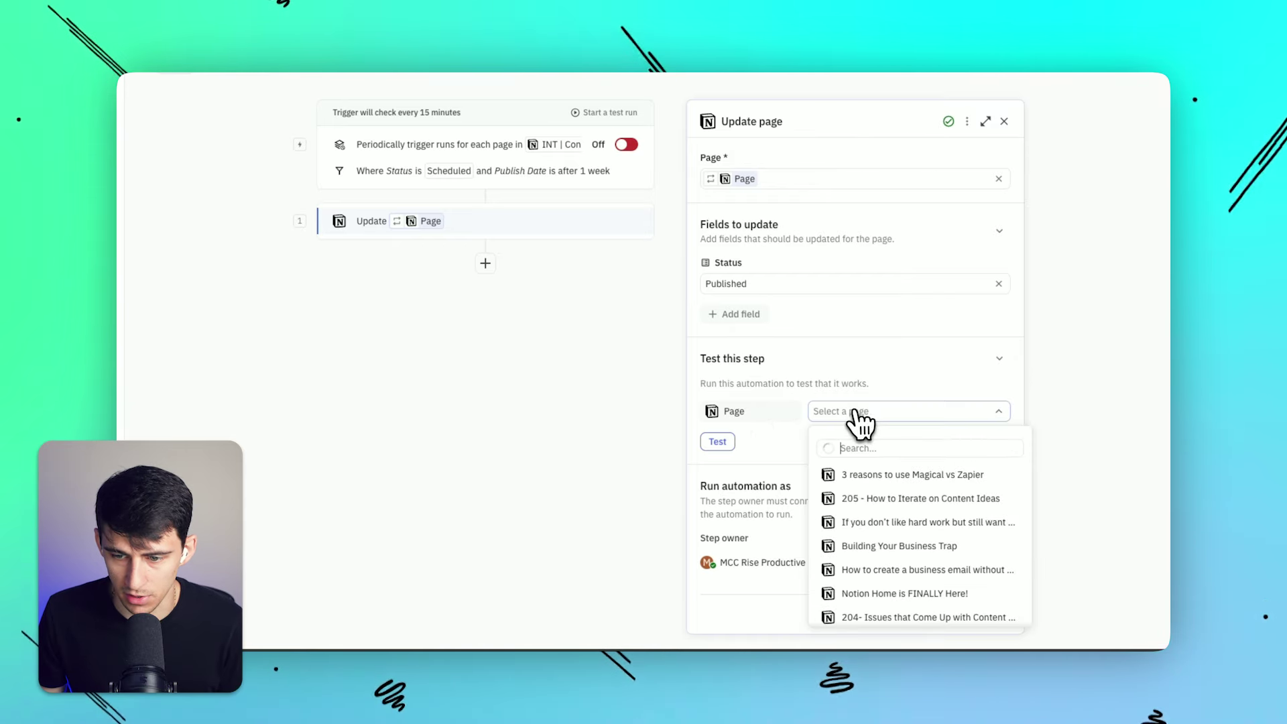
pyautogui.click(878, 500)
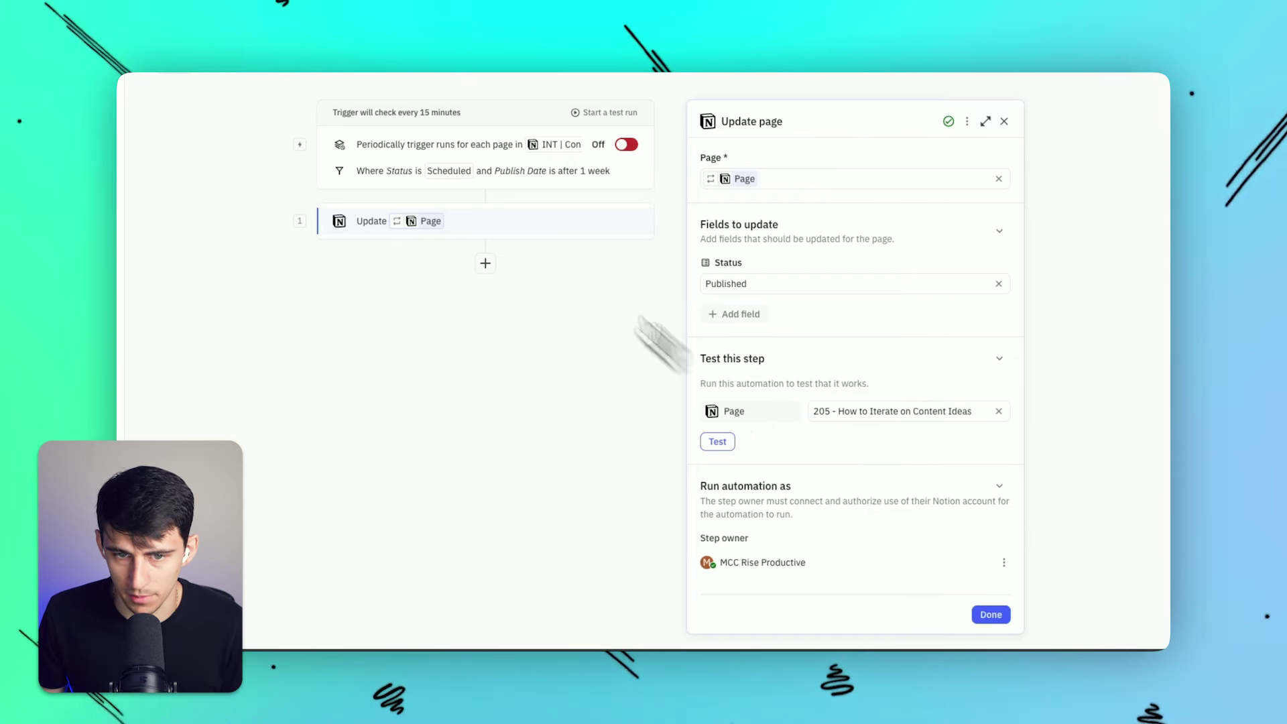
# Step: Create a test run using INT | Content Calendar's 205 - How to Iterate on Content Ideas page
pyautogui.click(460, 131)
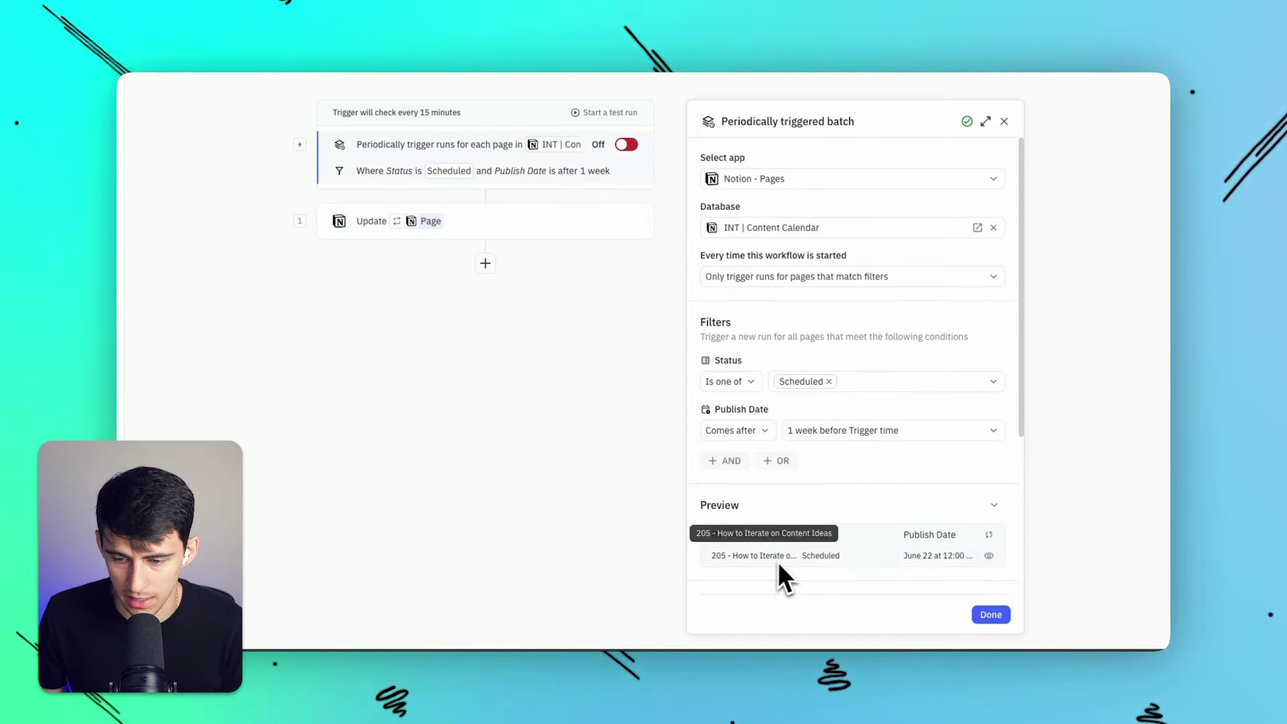
pyautogui.click(605, 114)
pyautogui.click(756, 180)
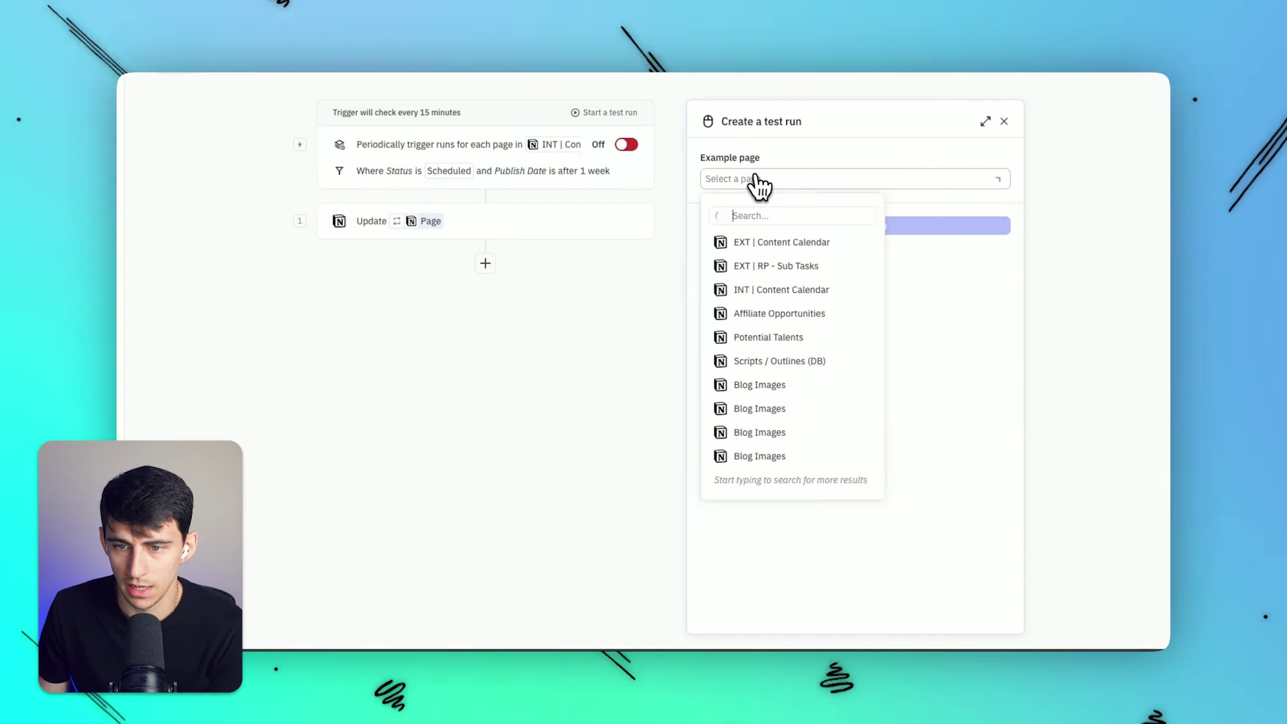
pyautogui.click(767, 290)
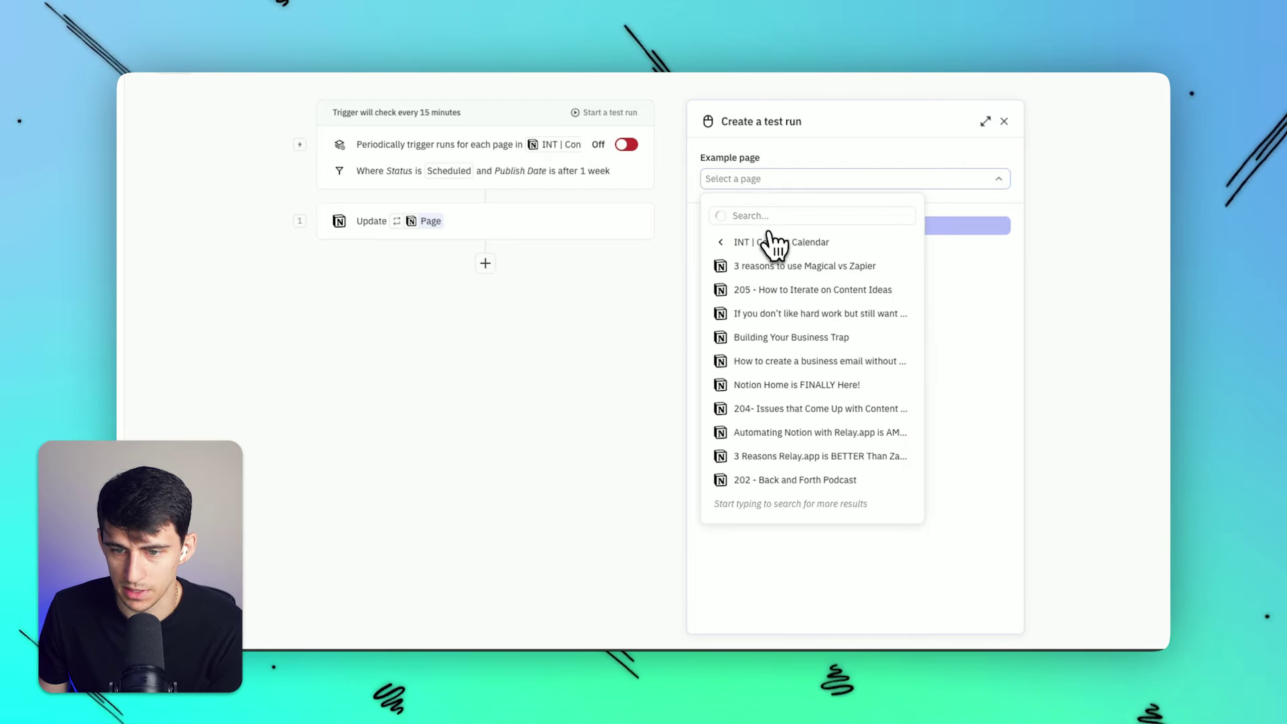
pyautogui.click(775, 288)
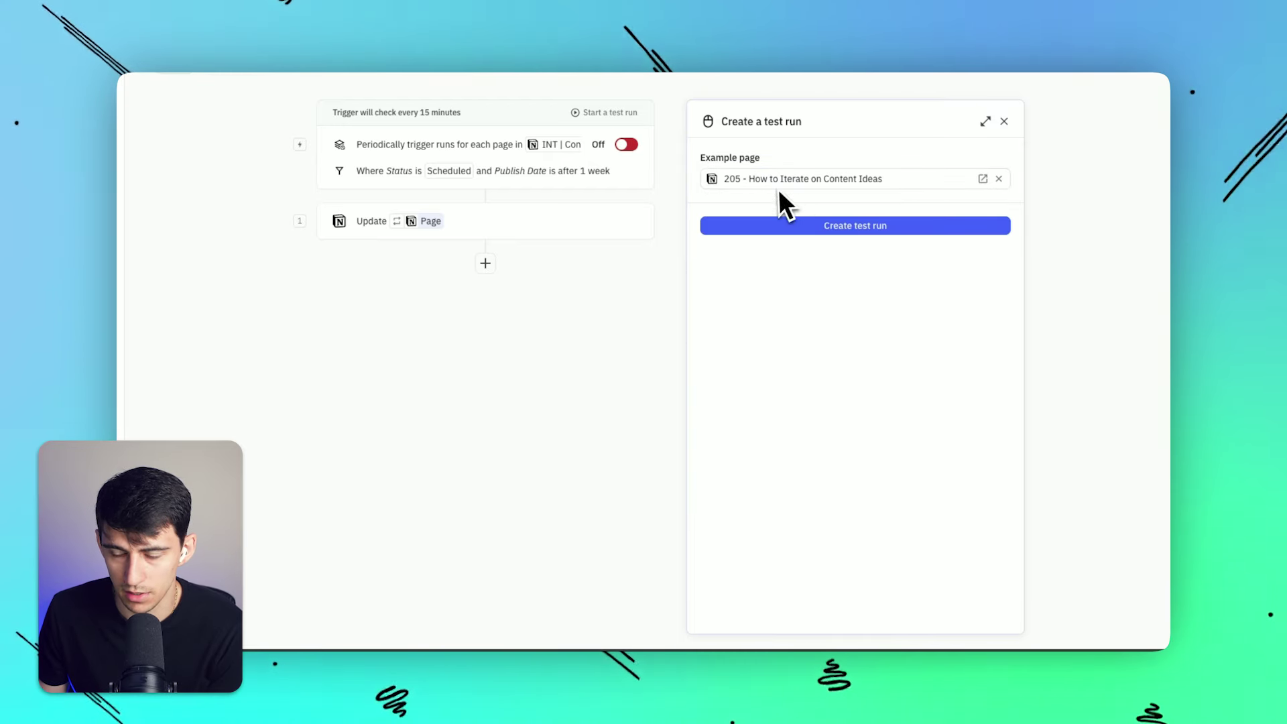
pyautogui.click(839, 224)
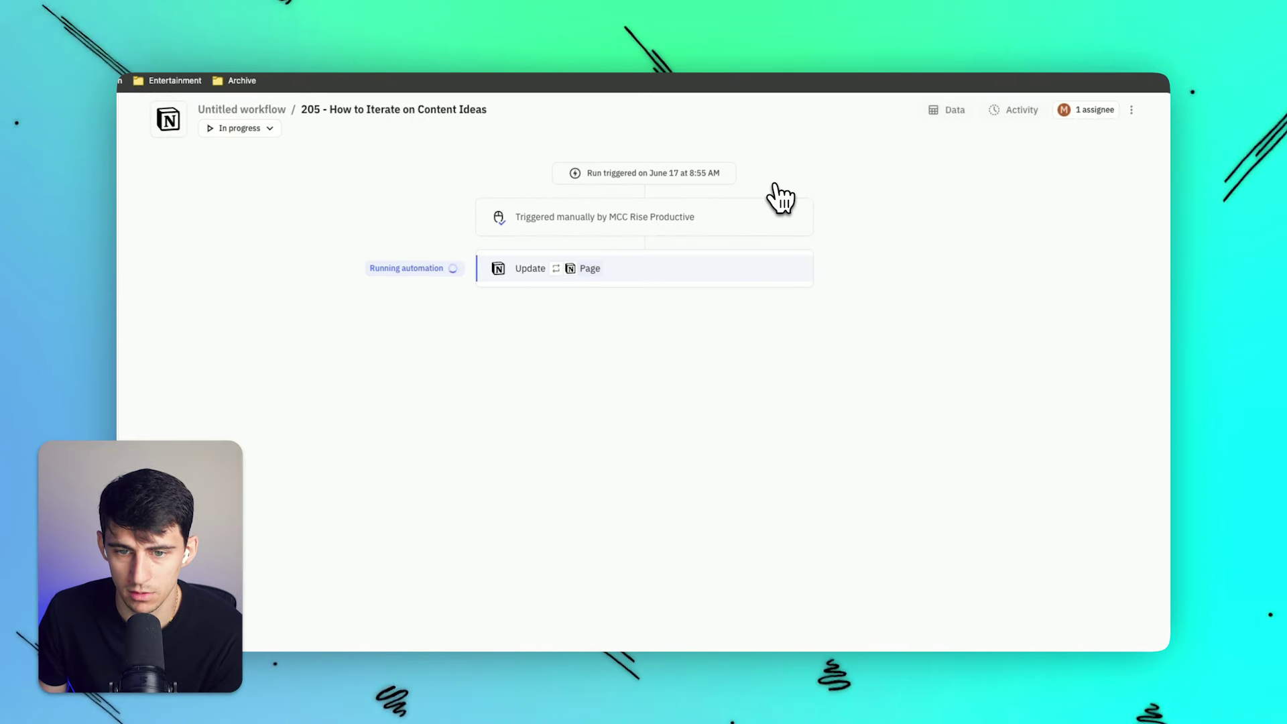
# Step: Open the 205 - How to Iterate on Content Ideas page in Notion to verify Status Published
pyautogui.moveTo(597, 271)
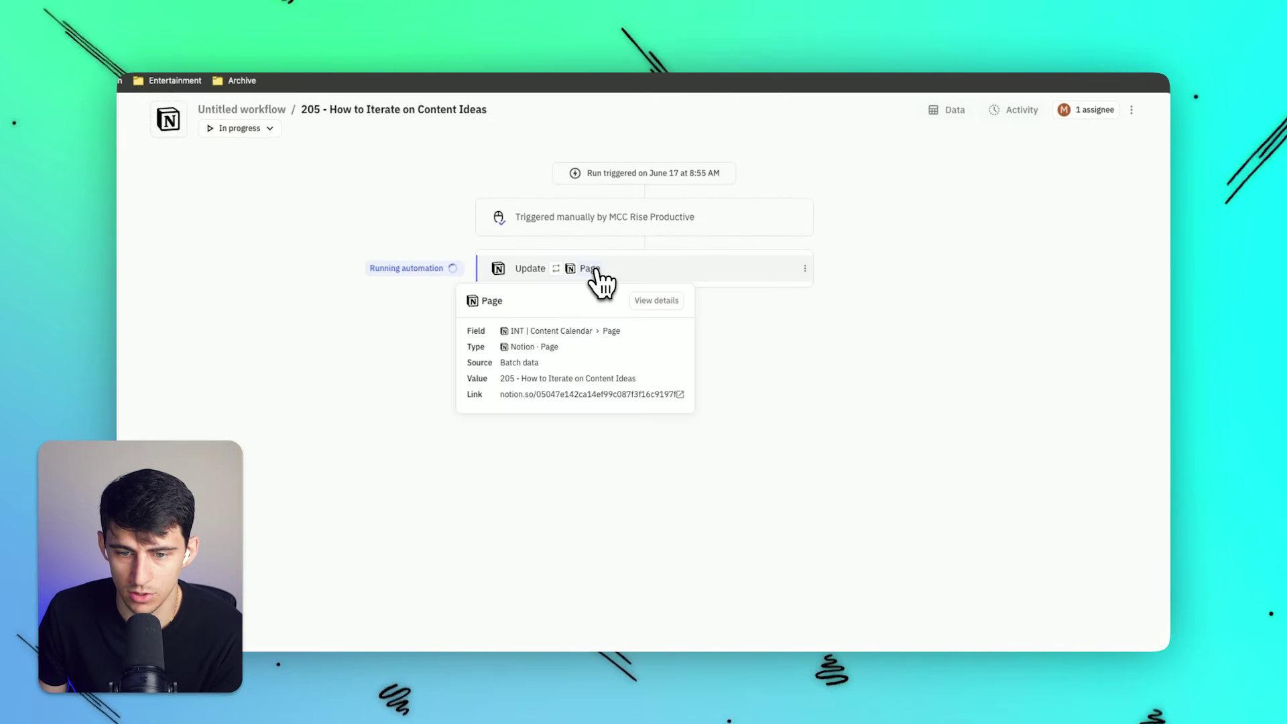
pyautogui.click(679, 395)
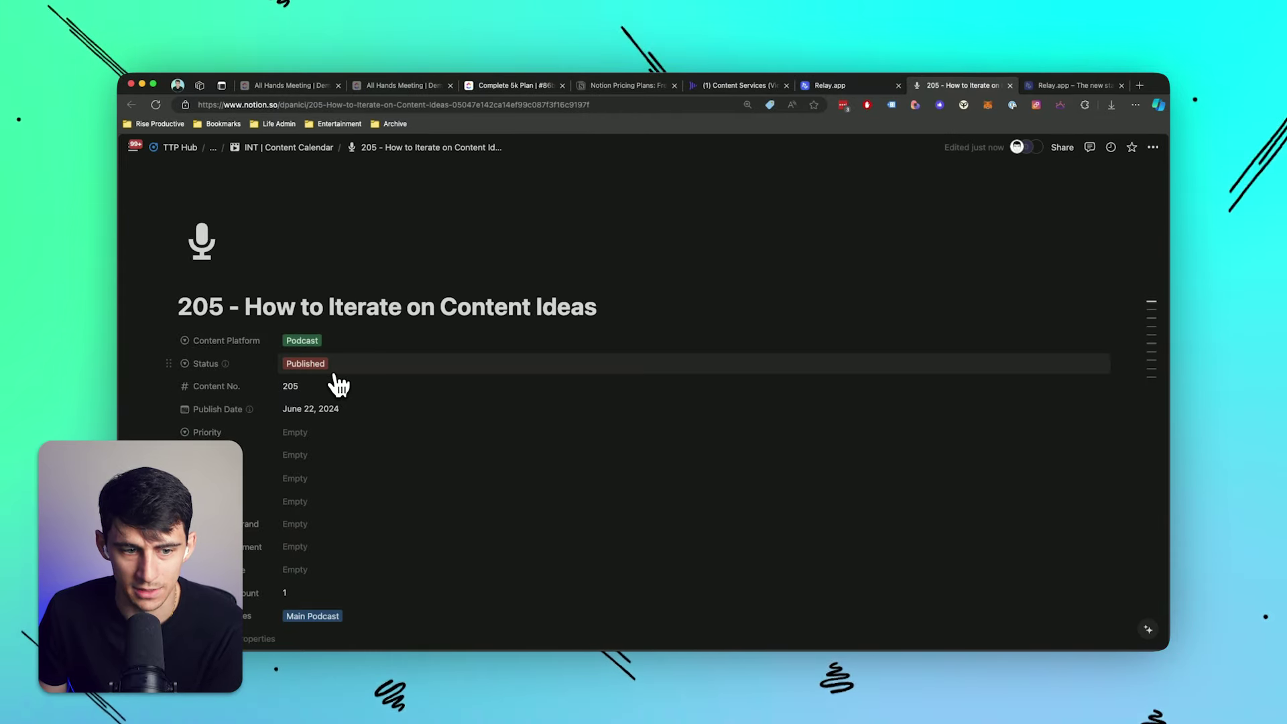
# Step: Back in the editor, retarget the Update page step to the linked RP - Sub Task page
pyautogui.hotkey('ctrl', 'shift', 'Tab')
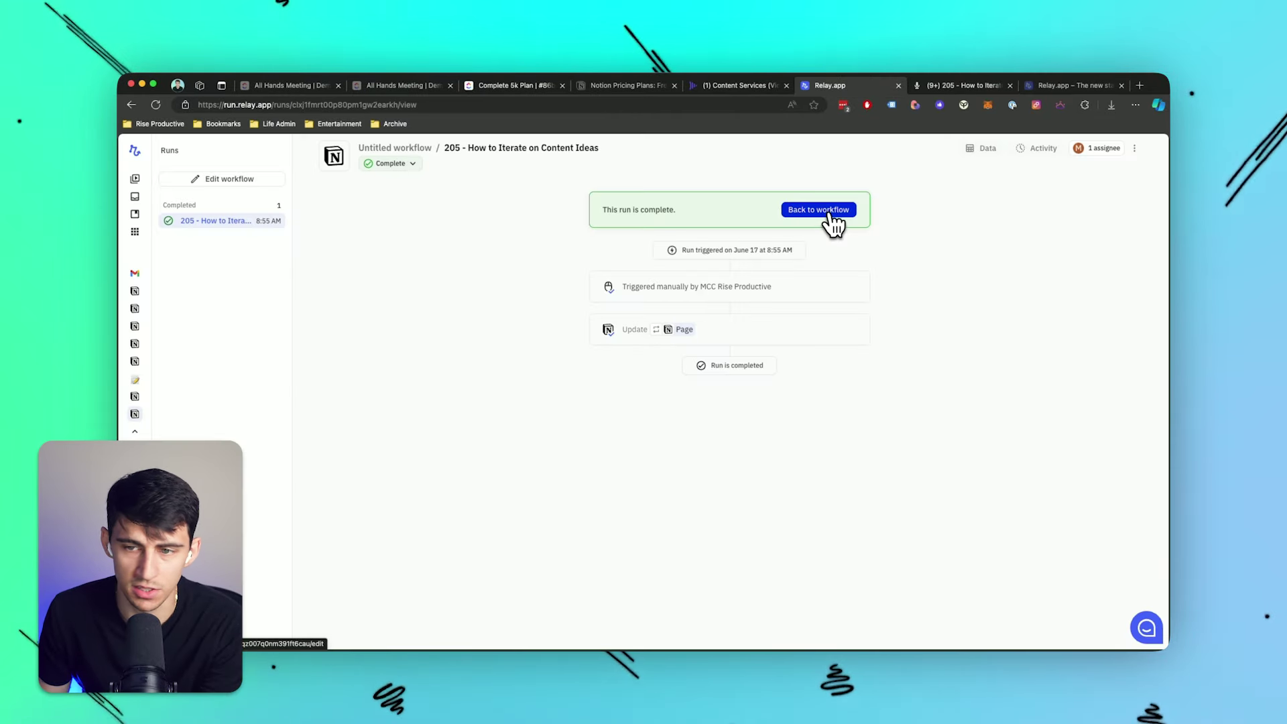
pyautogui.click(831, 210)
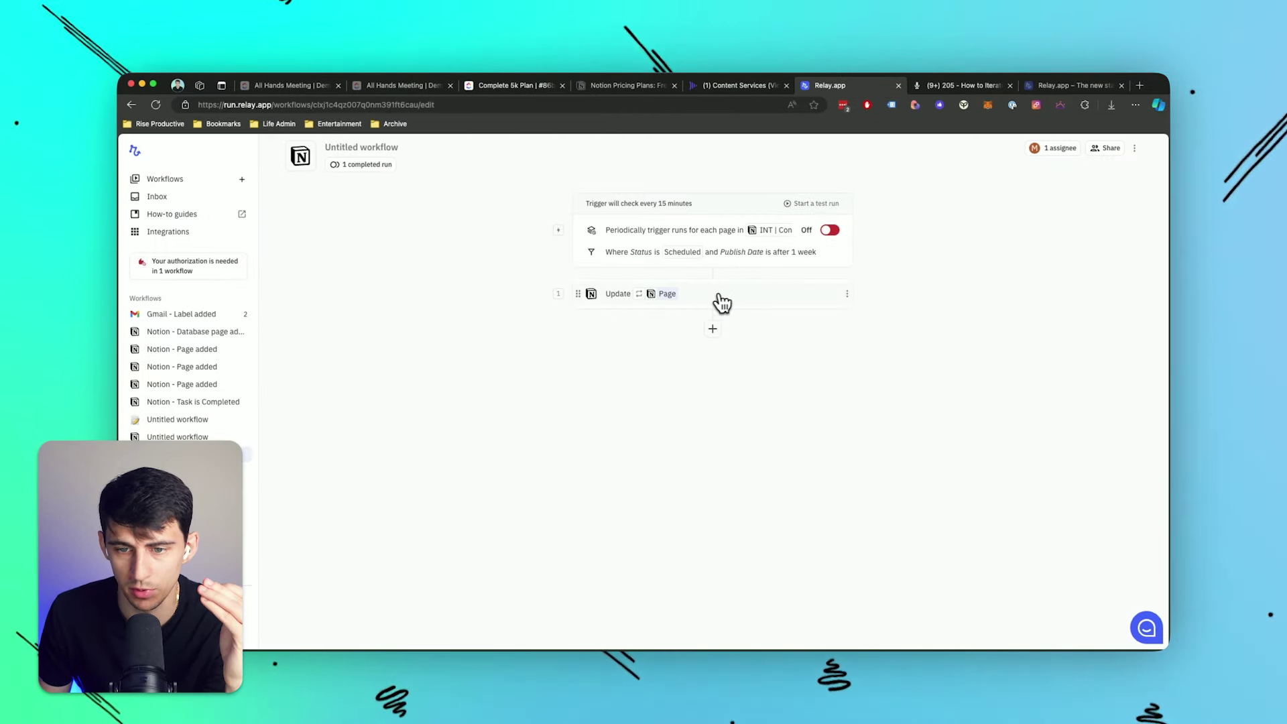
pyautogui.click(694, 295)
pyautogui.click(808, 261)
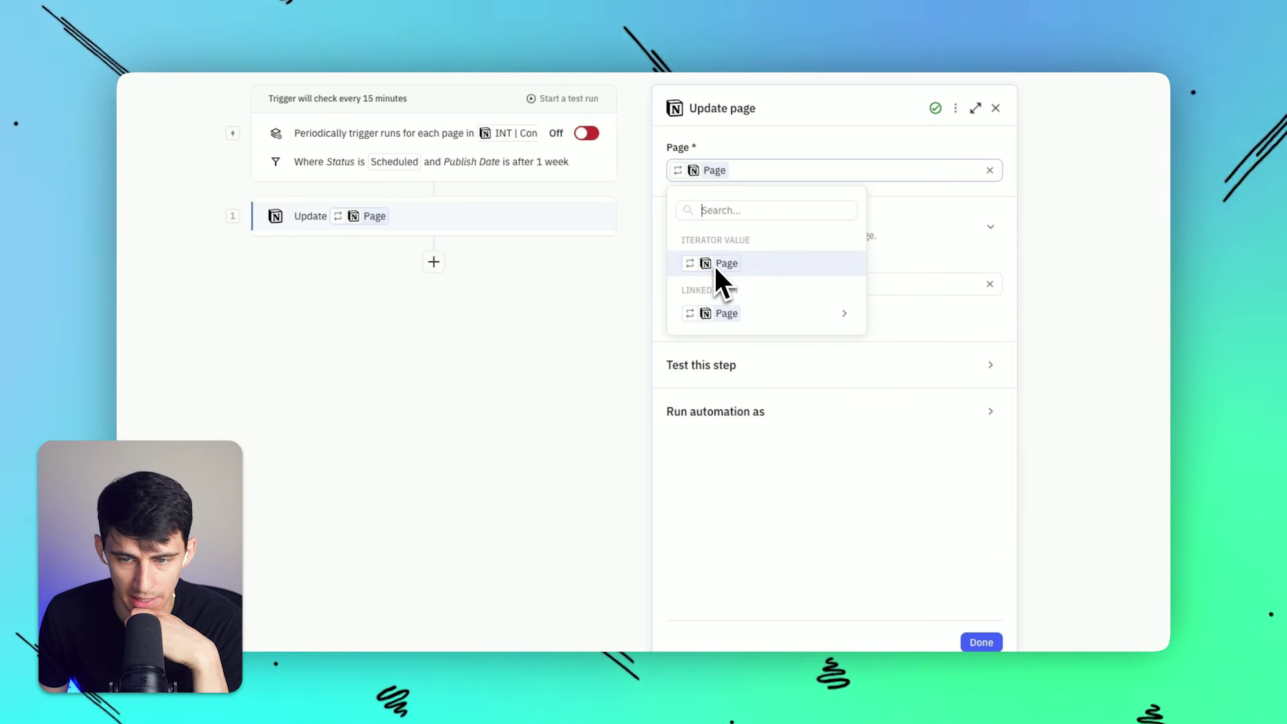
pyautogui.moveTo(767, 322)
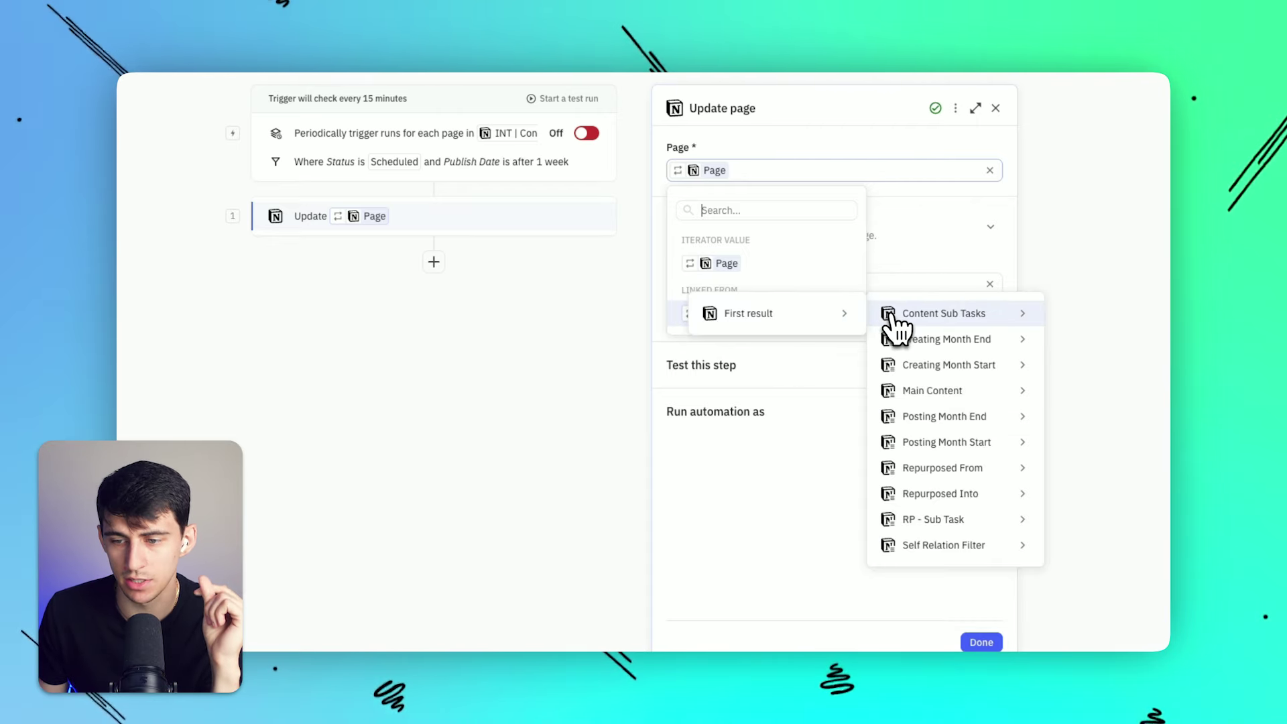
pyautogui.moveTo(913, 354)
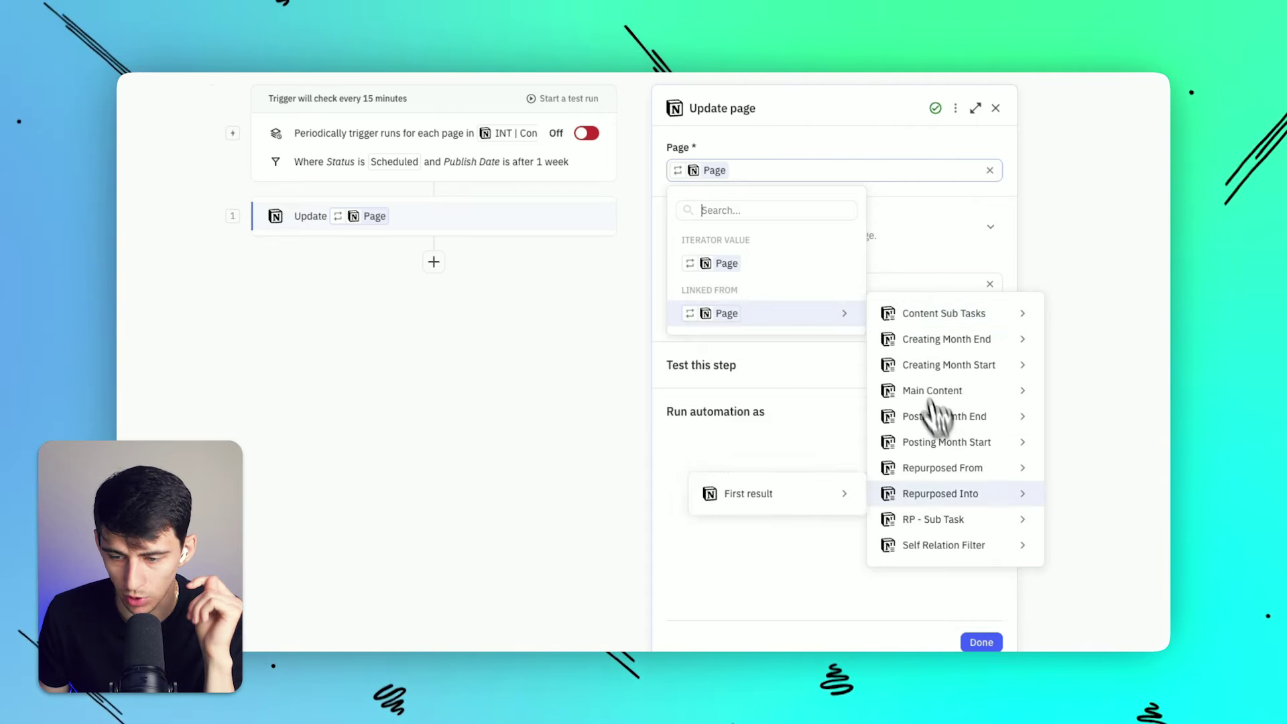
pyautogui.moveTo(947, 523)
pyautogui.moveTo(833, 532)
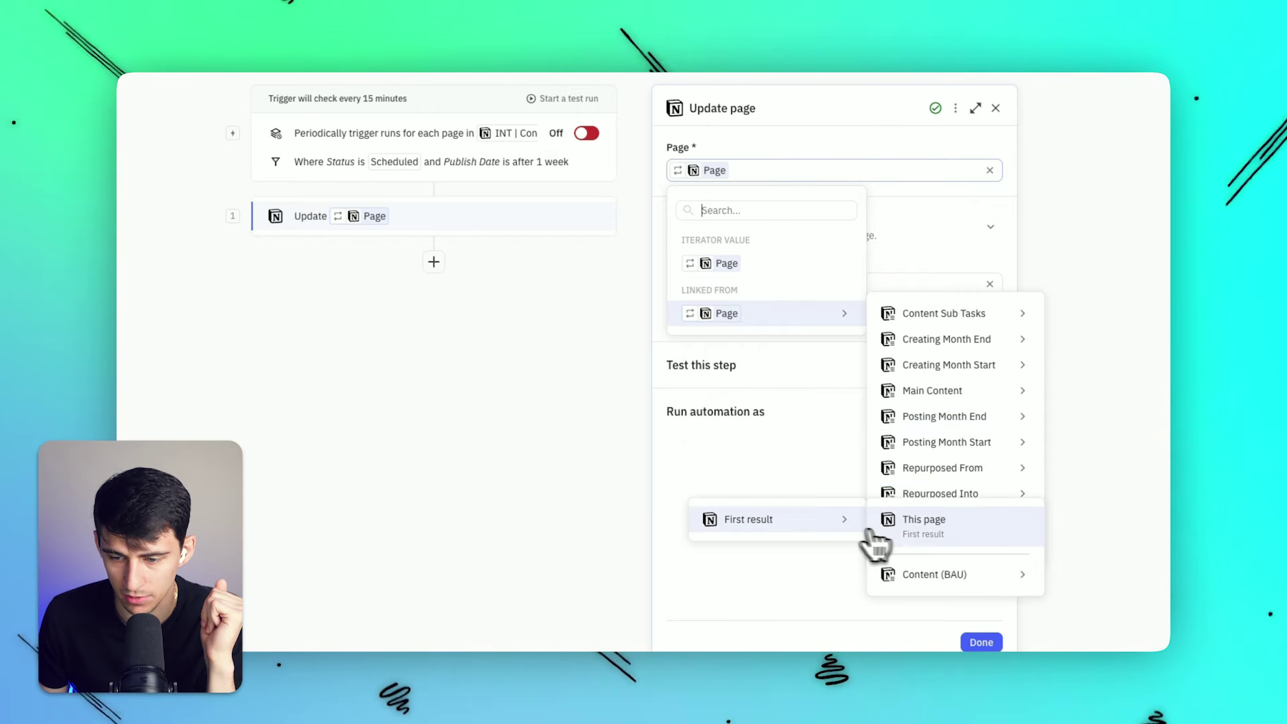
pyautogui.click(922, 534)
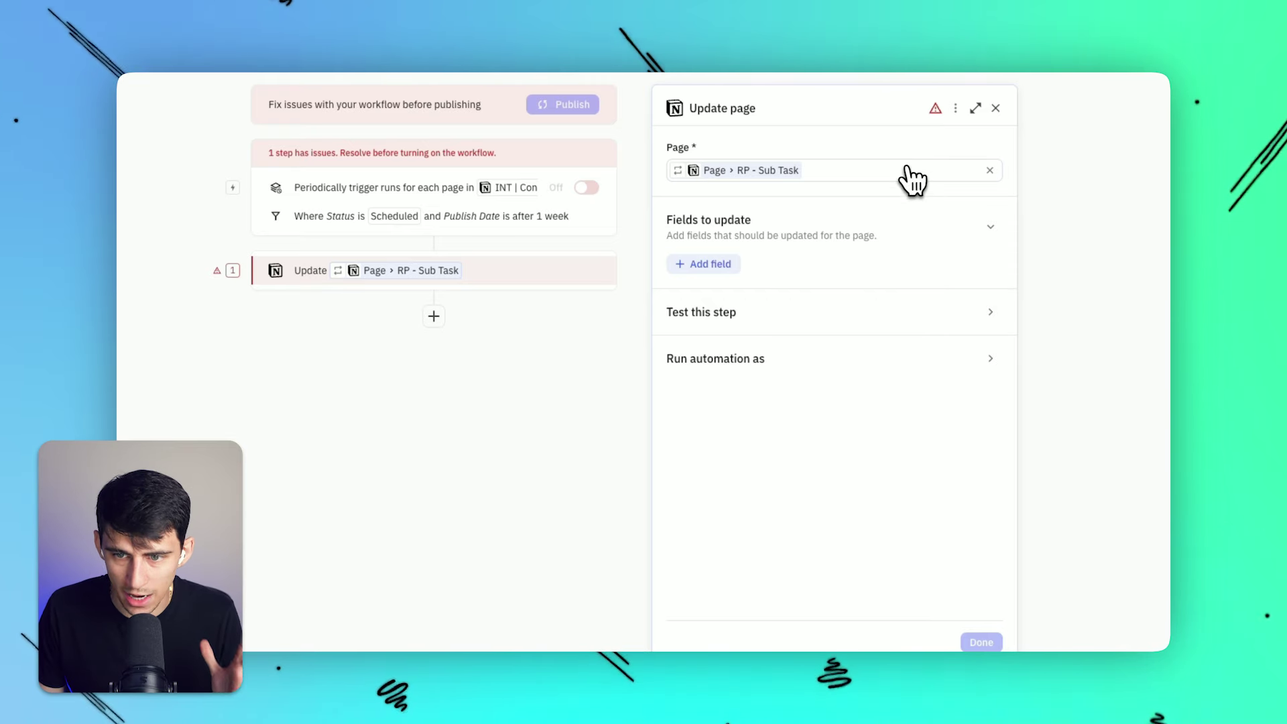
# Step: Browse the Linked From options for the Update step's target page
pyautogui.click(917, 173)
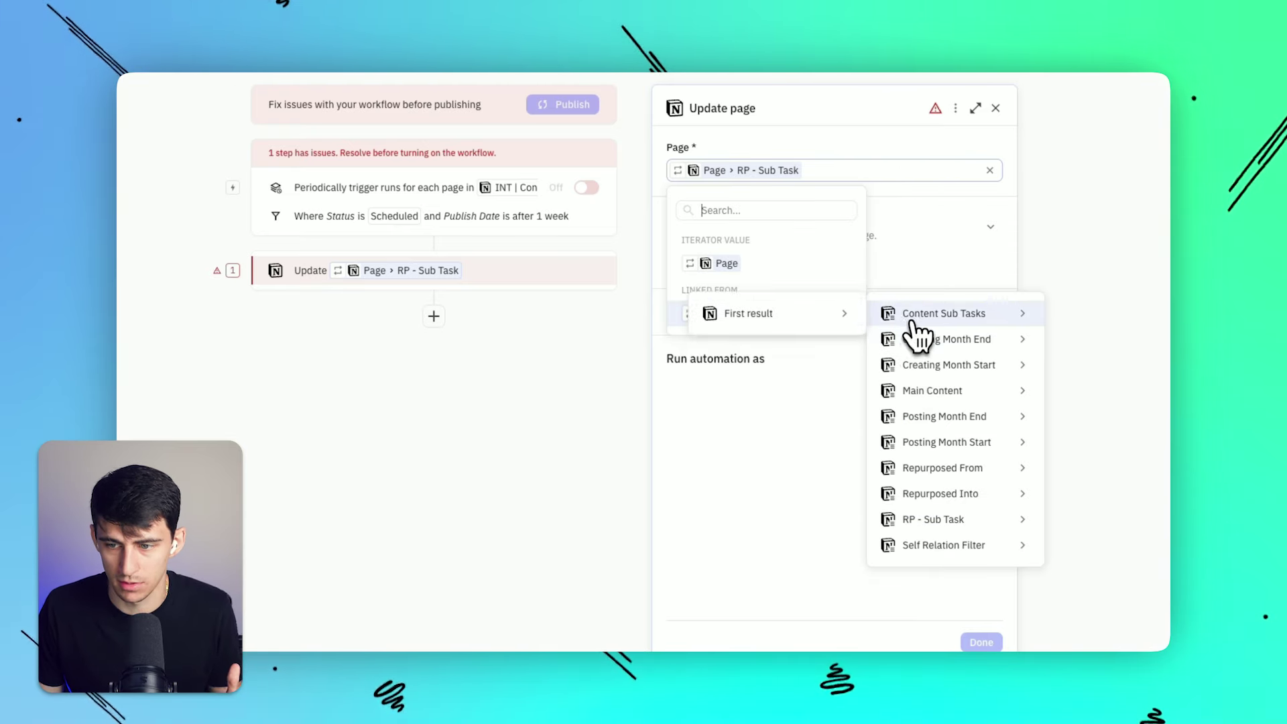
pyautogui.moveTo(934, 521)
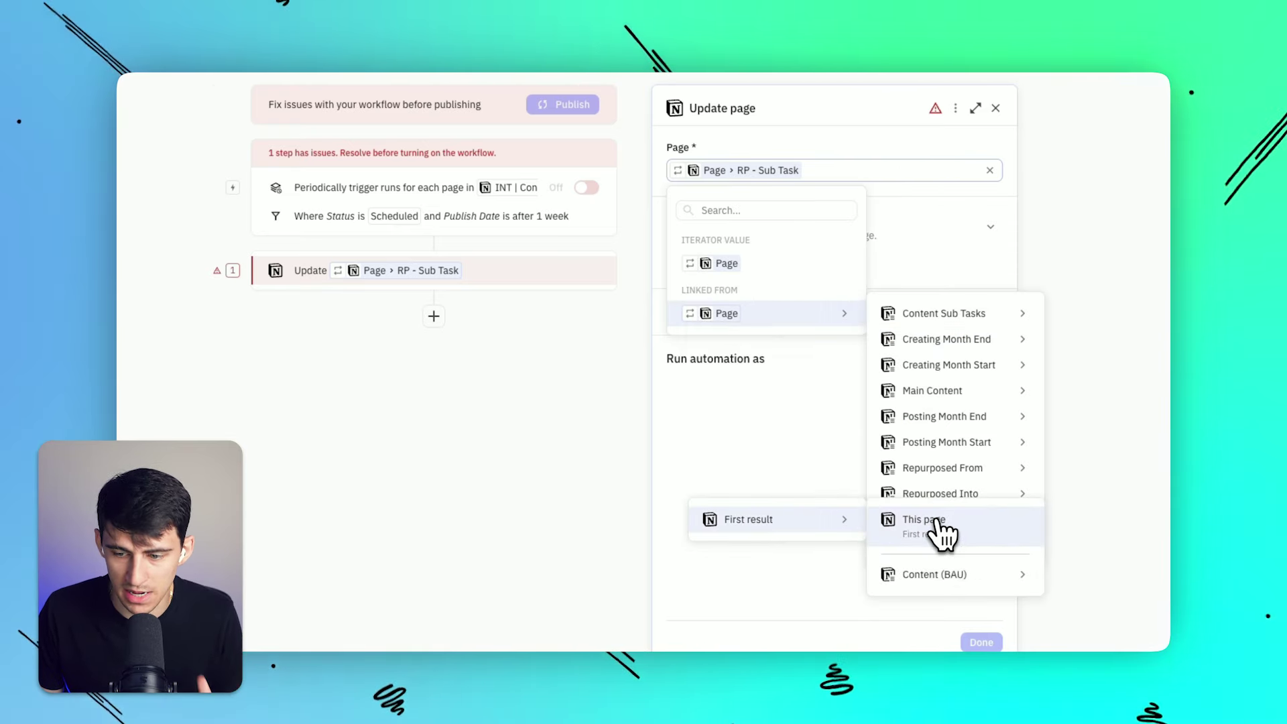
pyautogui.moveTo(946, 478)
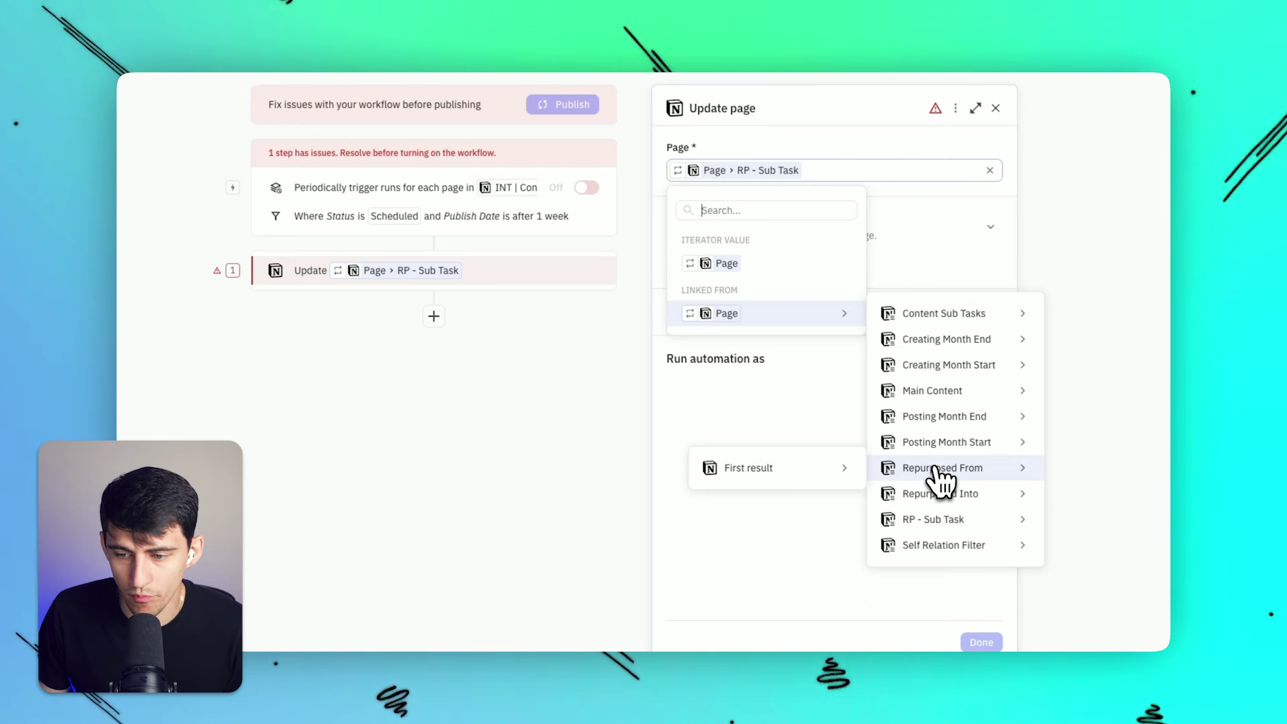
pyautogui.moveTo(852, 473)
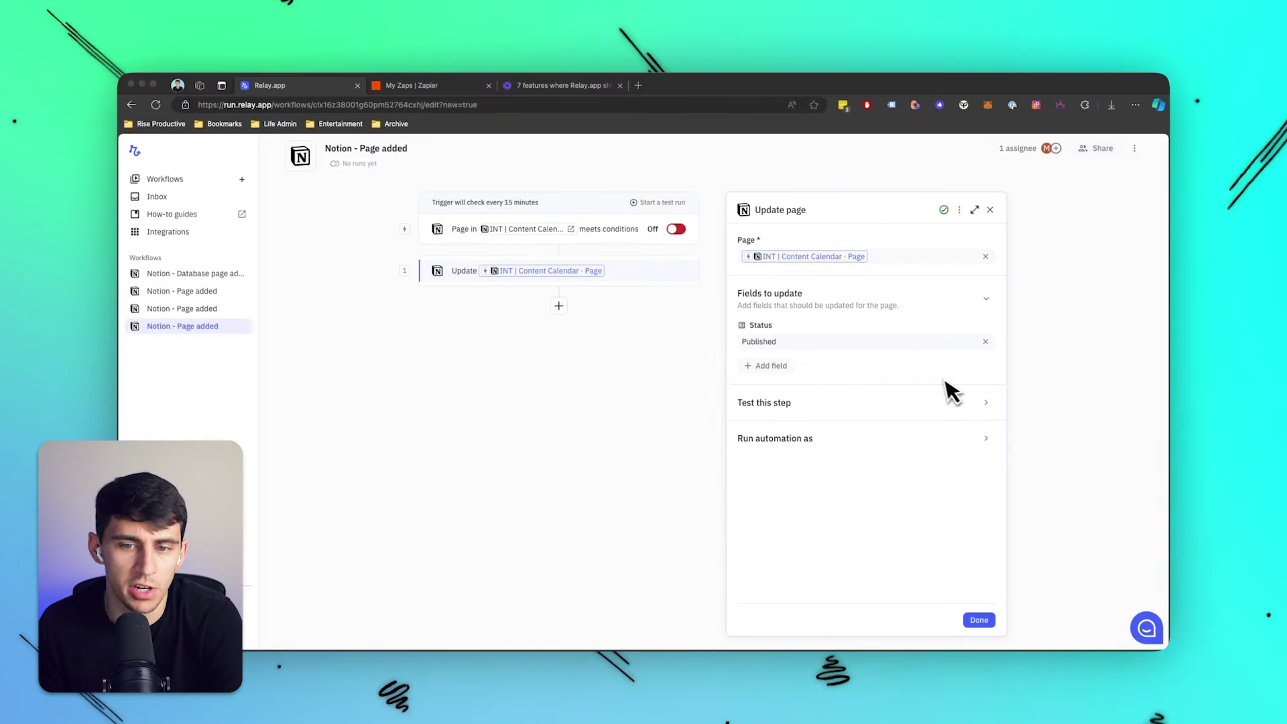
# Step: Insert a rule-based path after the Update step and list steps for Path A
pyautogui.click(559, 306)
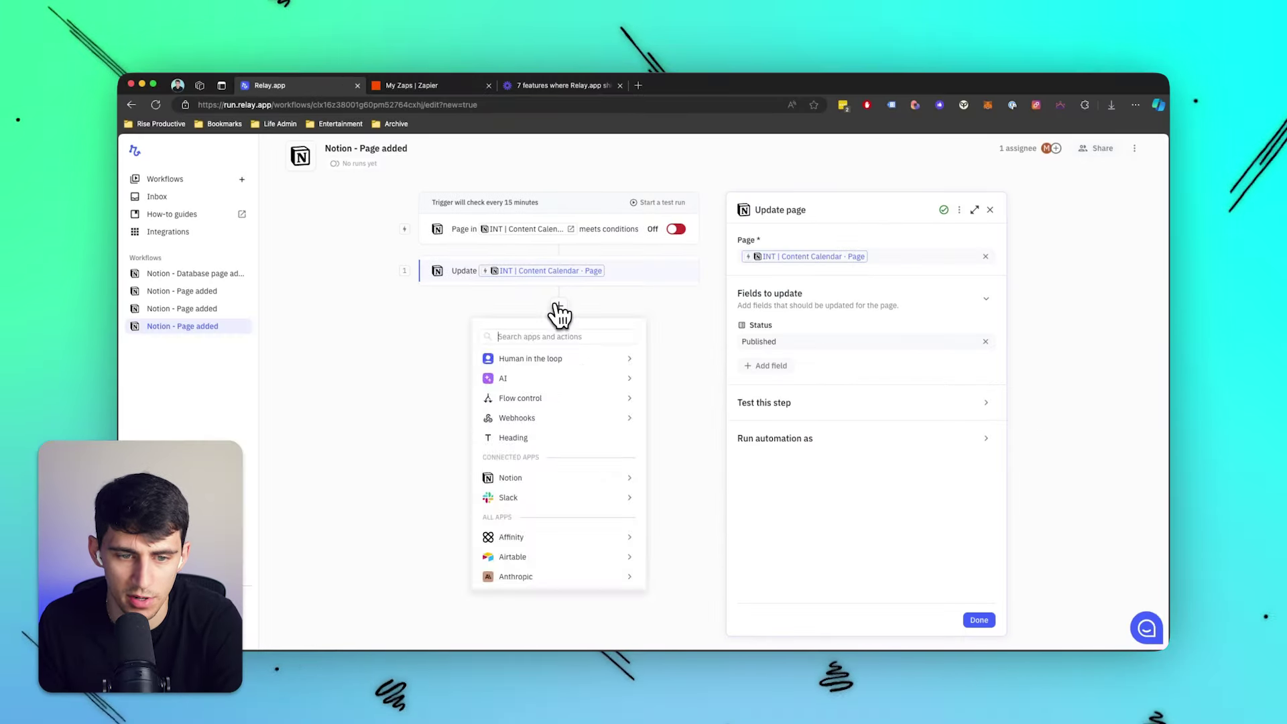
pyautogui.moveTo(518, 395)
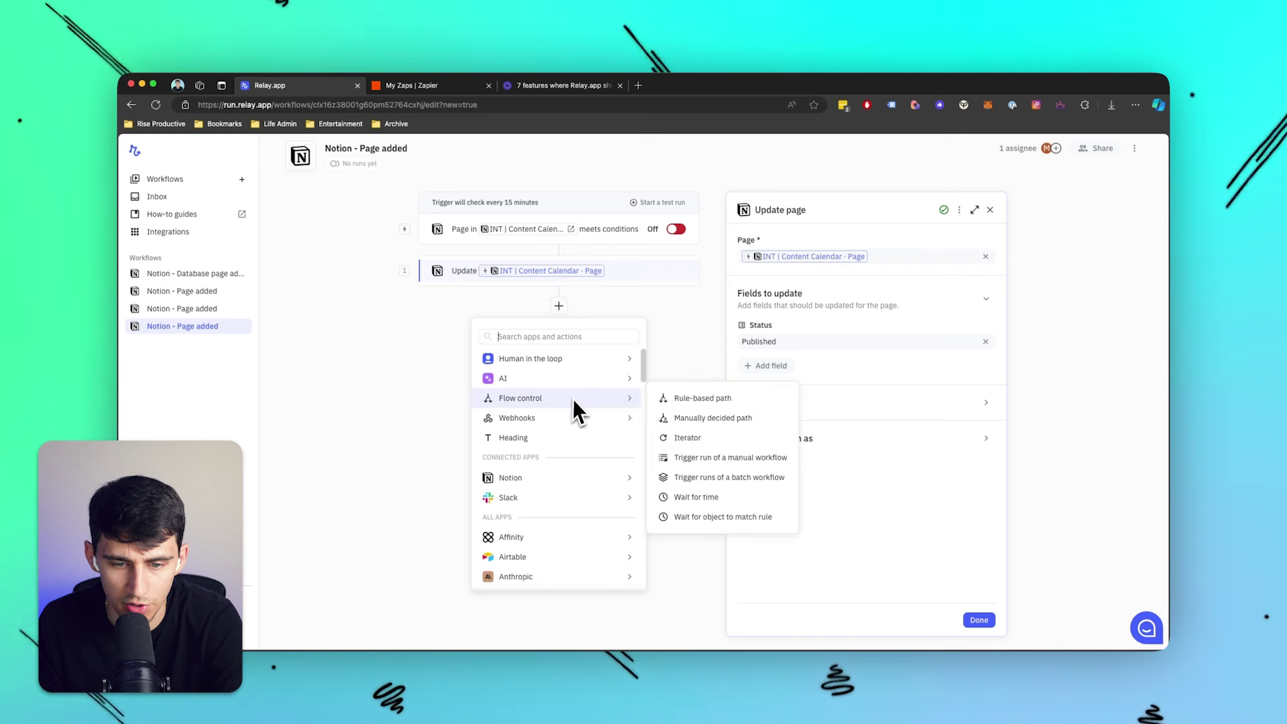
pyautogui.click(694, 399)
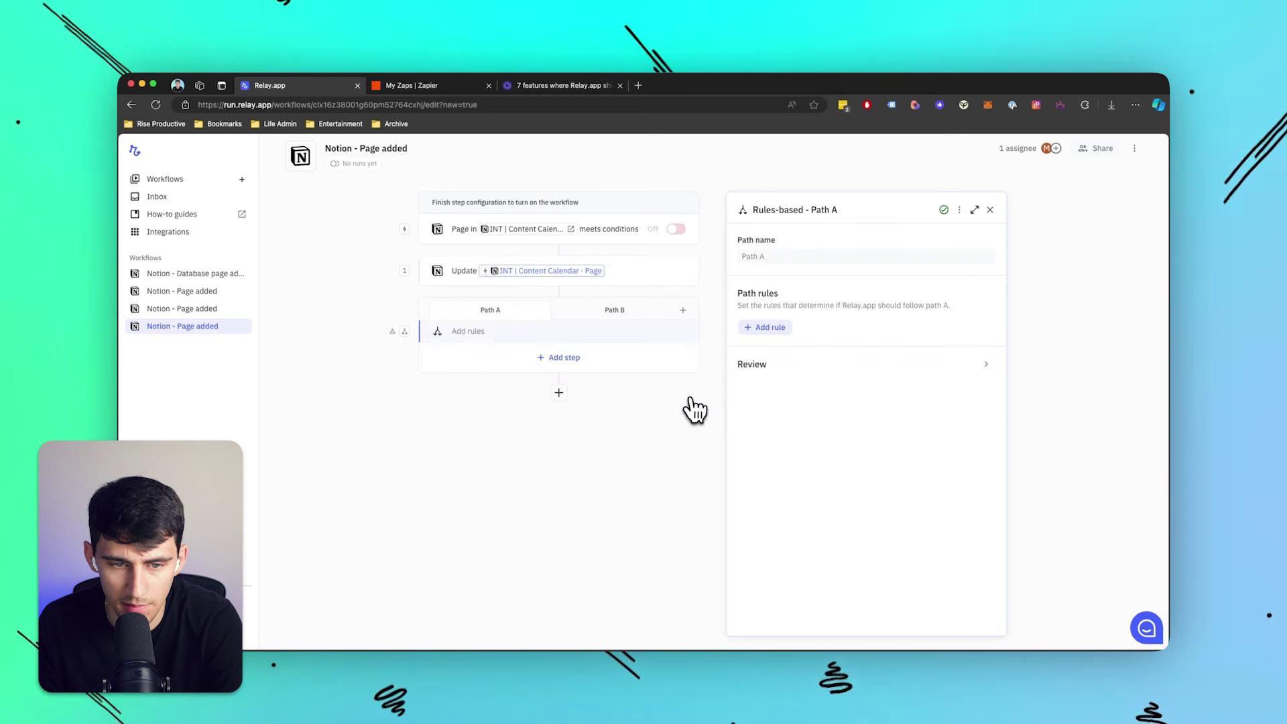
pyautogui.click(561, 358)
pyautogui.moveTo(565, 448)
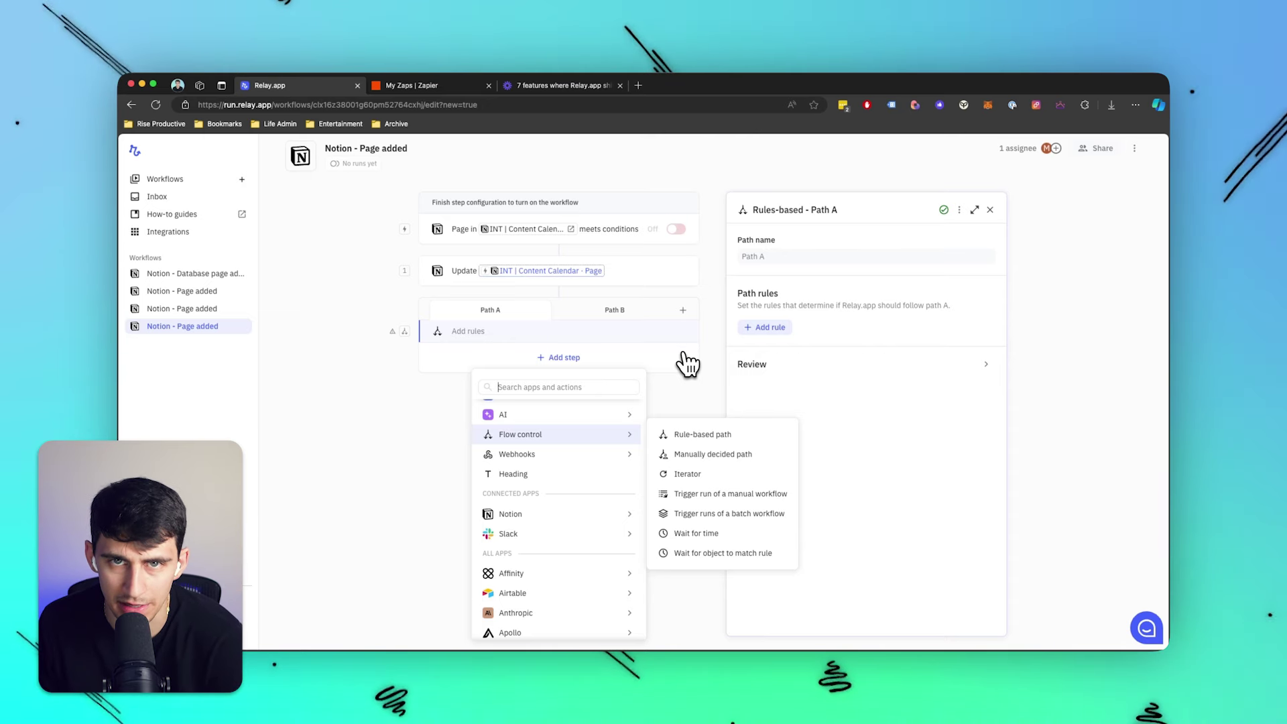
# Step: Add a Slack 'Send to channel' step to Path A
pyautogui.click(316, 105)
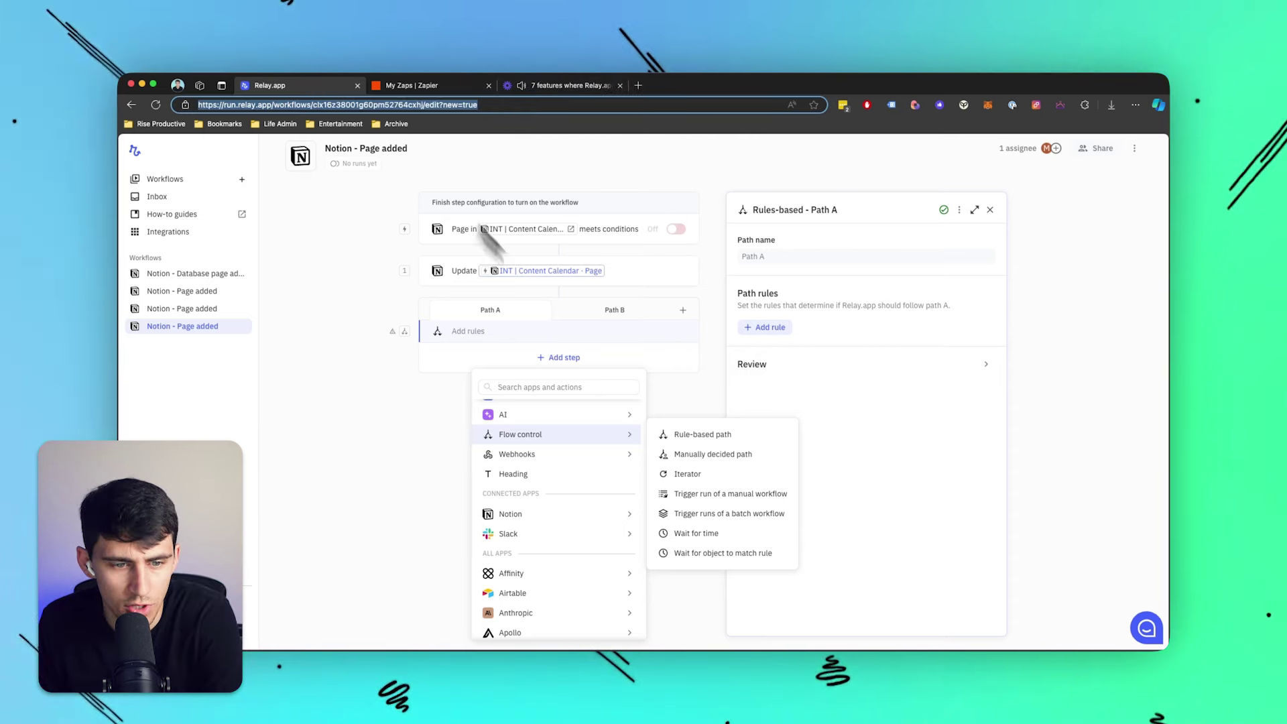
pyautogui.click(375, 383)
pyautogui.click(556, 358)
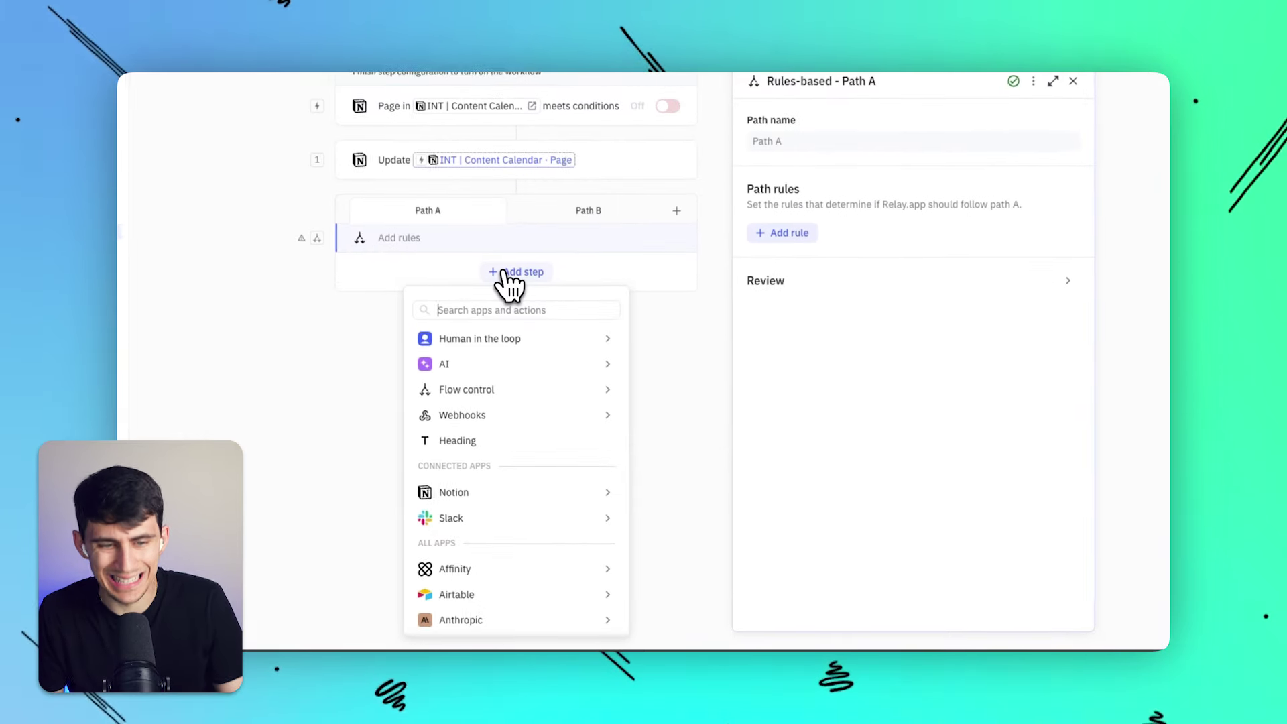
pyautogui.write('slack')
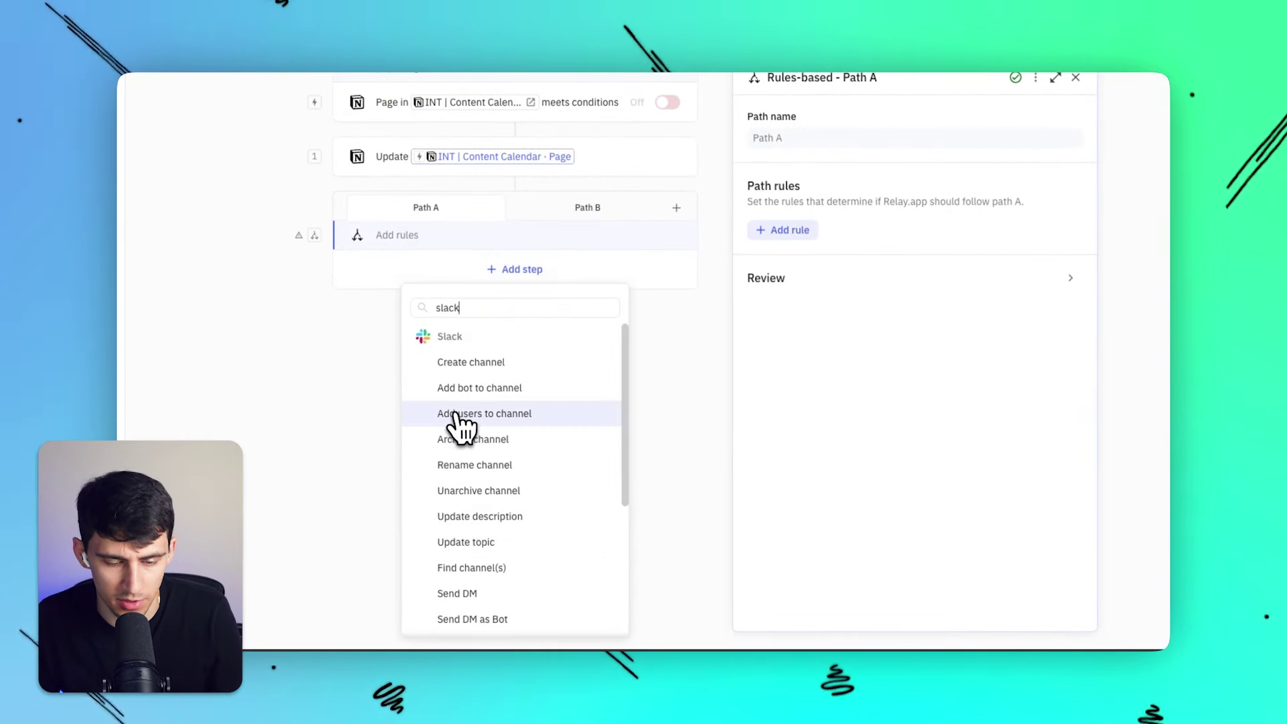
pyautogui.scroll(-3, 490, 439)
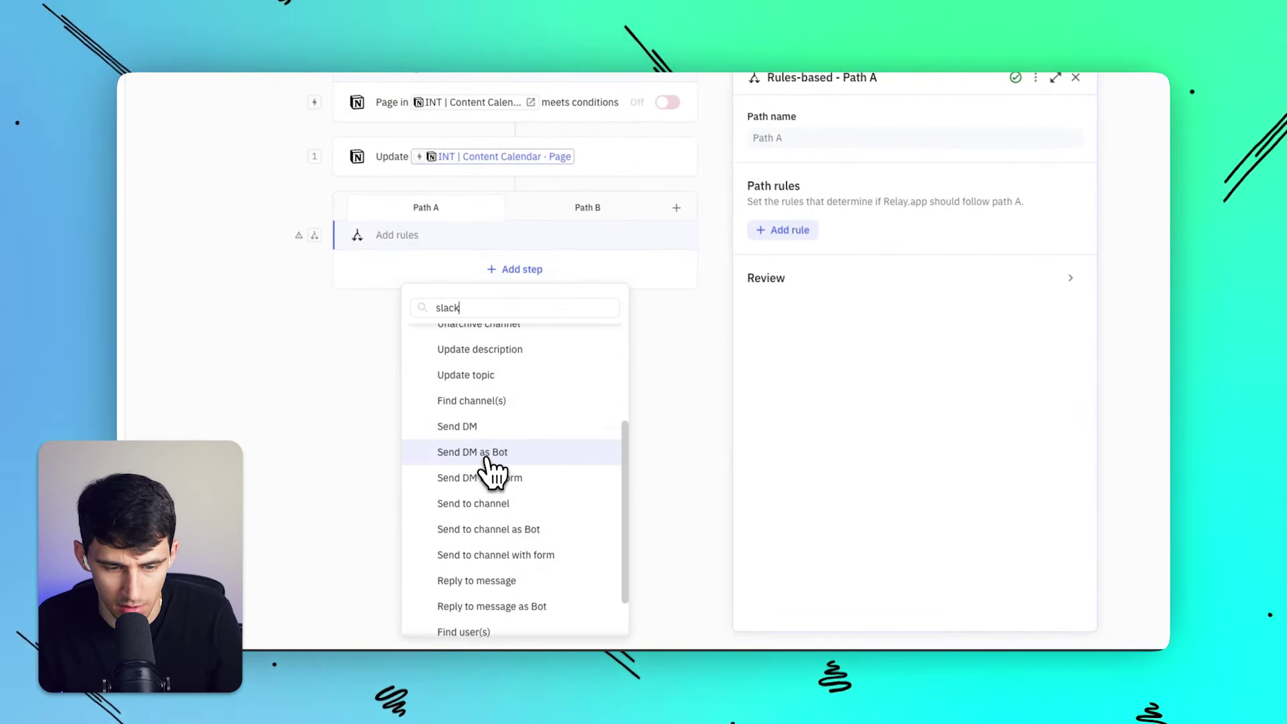
pyautogui.click(503, 504)
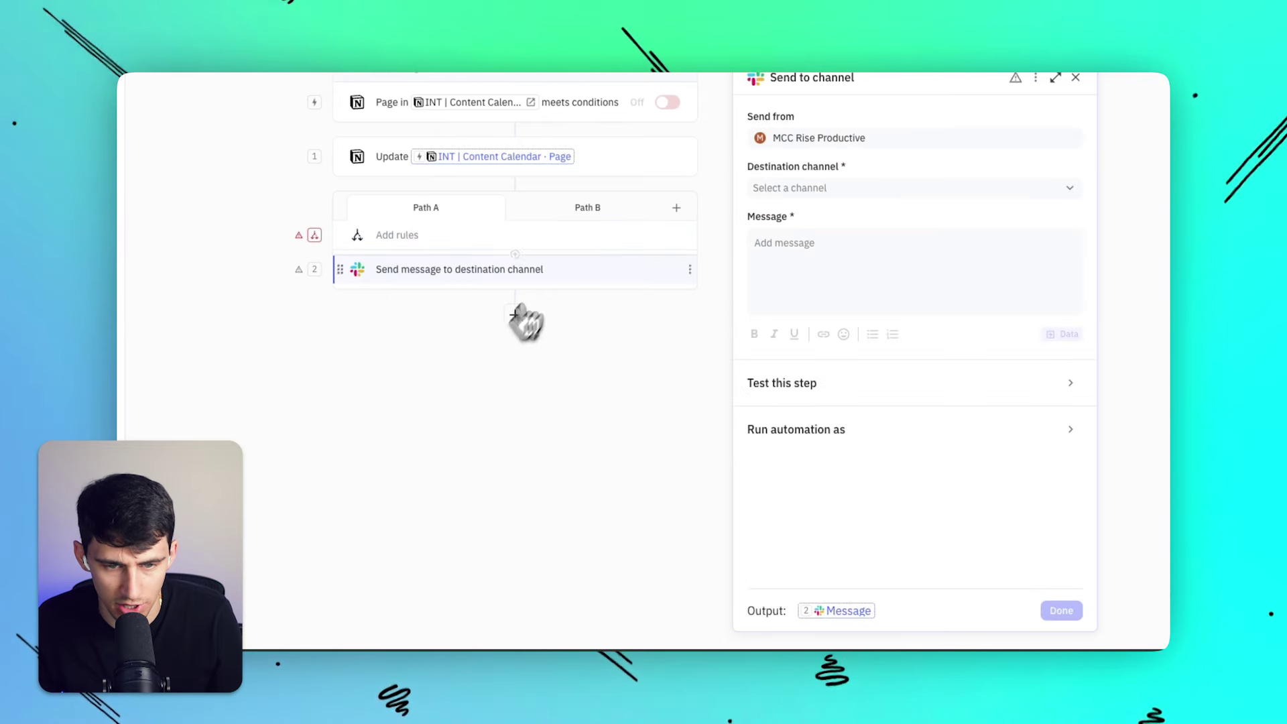
# Step: Set the Slack step's destination channel to #tasks-completed-bau
pyautogui.click(771, 189)
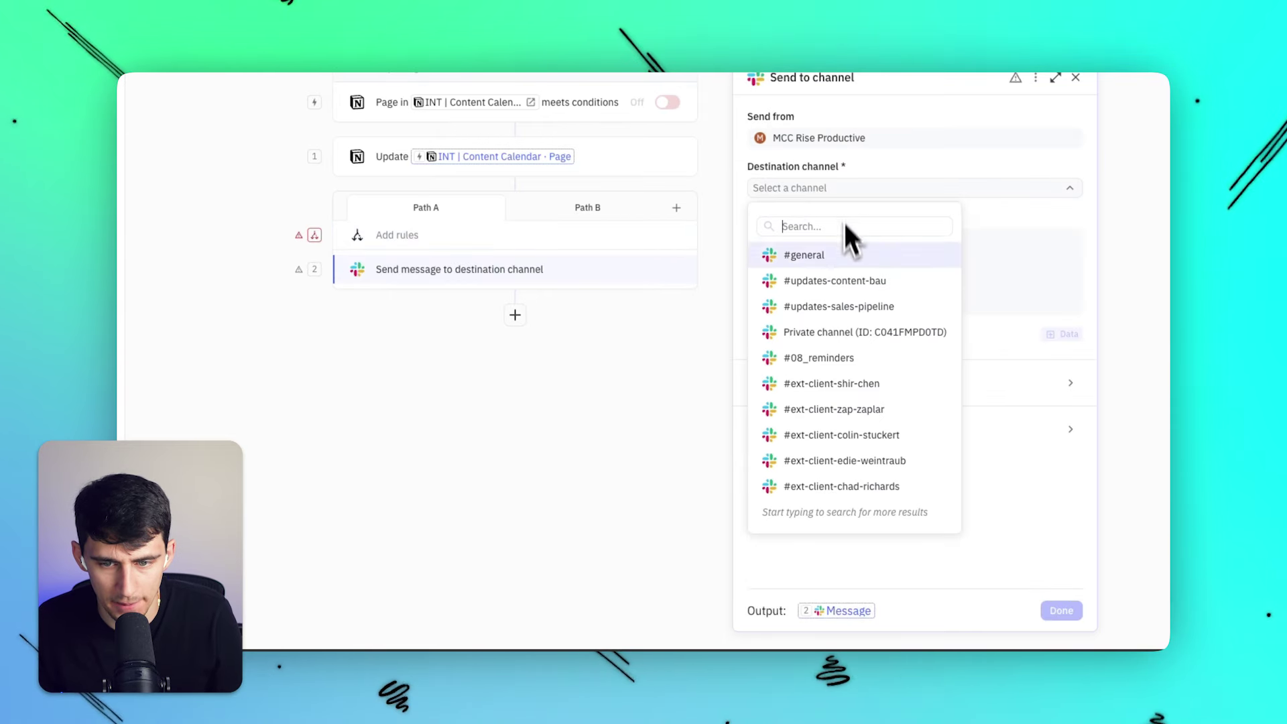
pyautogui.write('up')
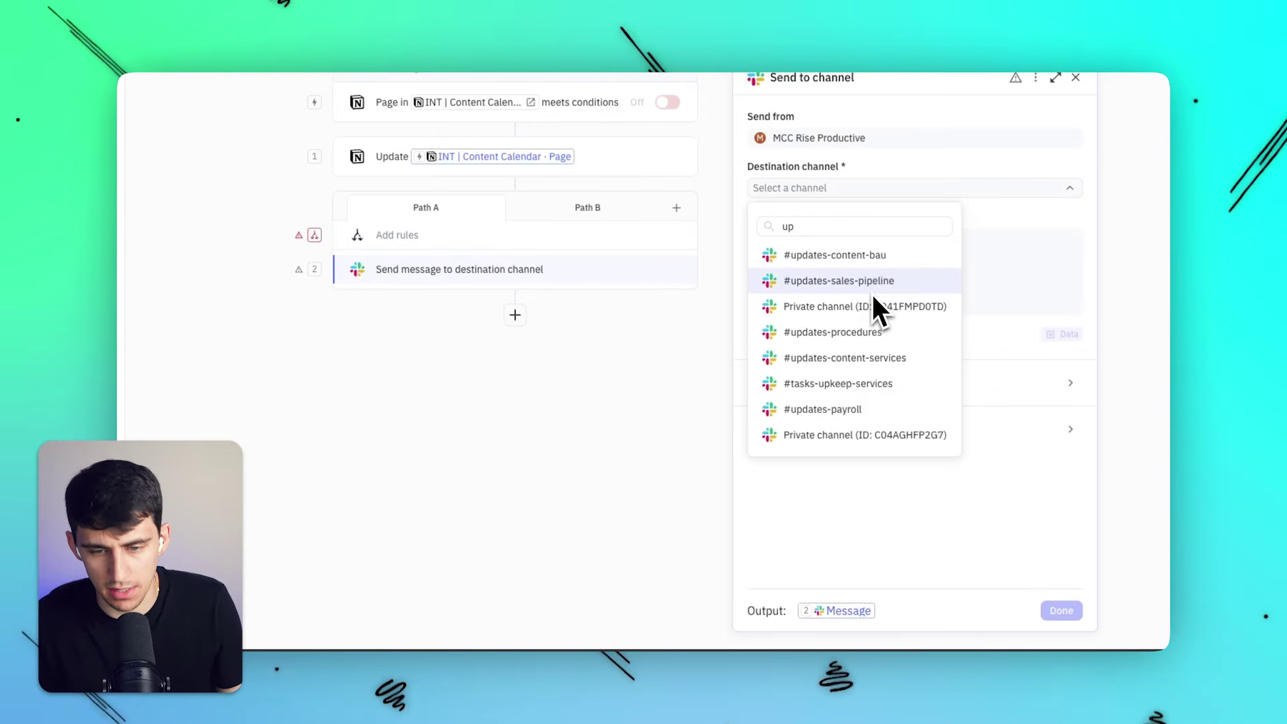
pyautogui.press('BackSpace')
pyautogui.press('BackSpace')
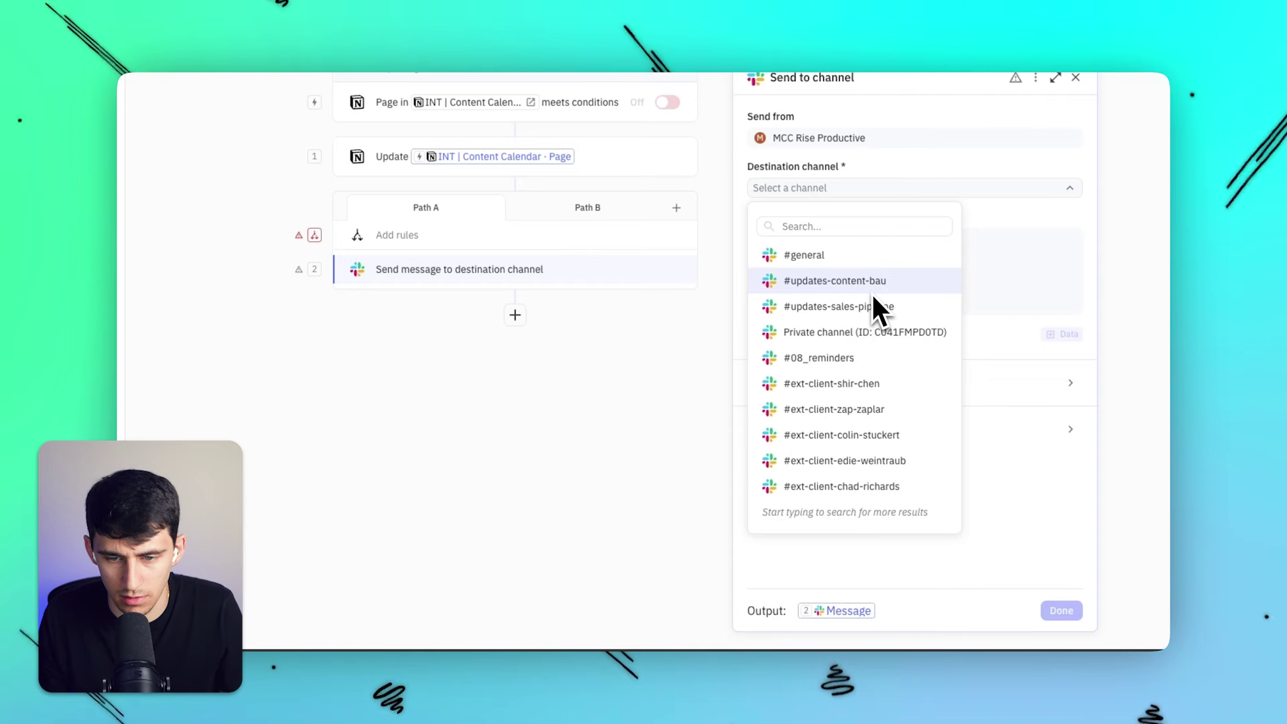
pyautogui.write('tasks comp')
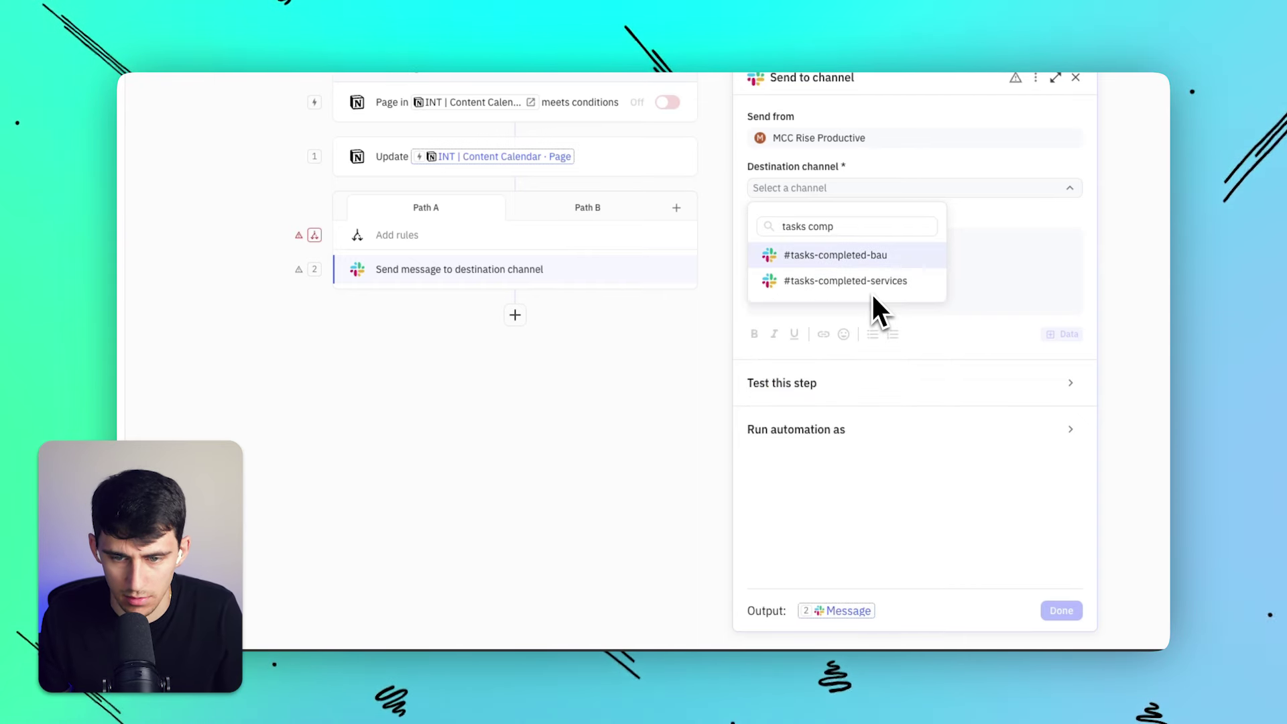
pyautogui.press('Return')
# Step: Add a Slack 'Send to channel' step inside Path B
pyautogui.click(625, 208)
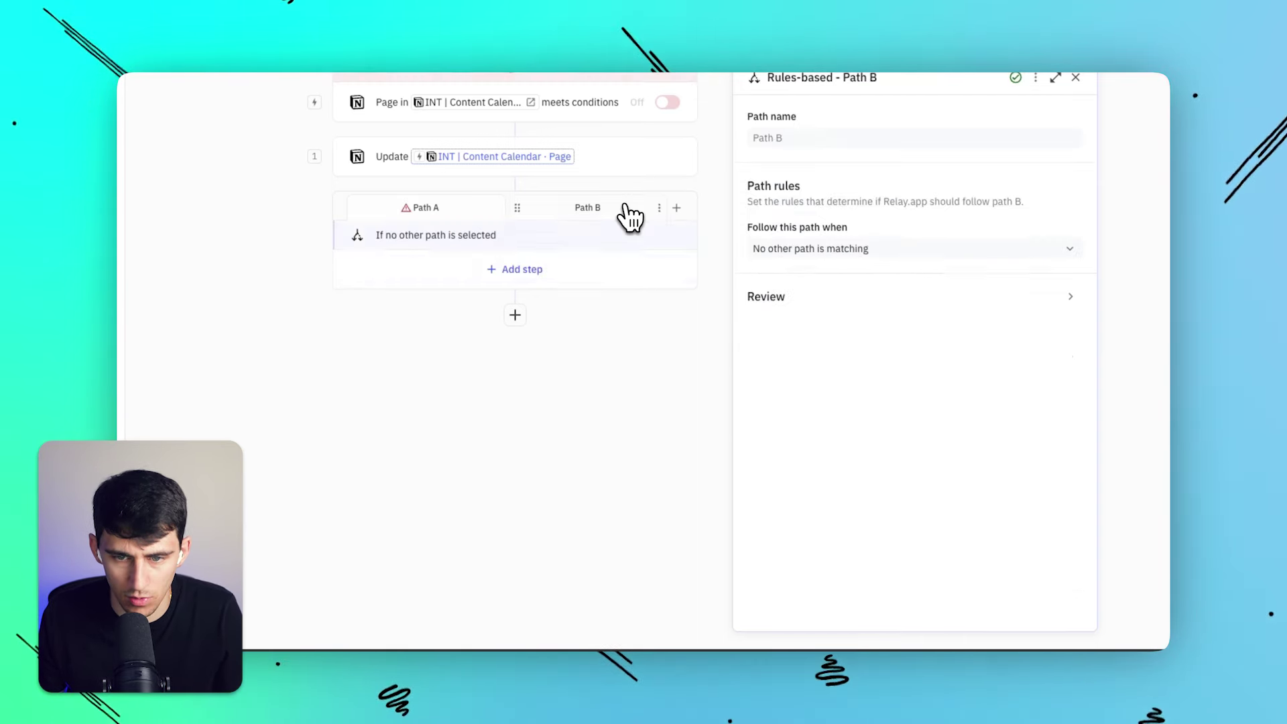
pyautogui.click(757, 248)
pyautogui.click(566, 277)
pyautogui.click(566, 278)
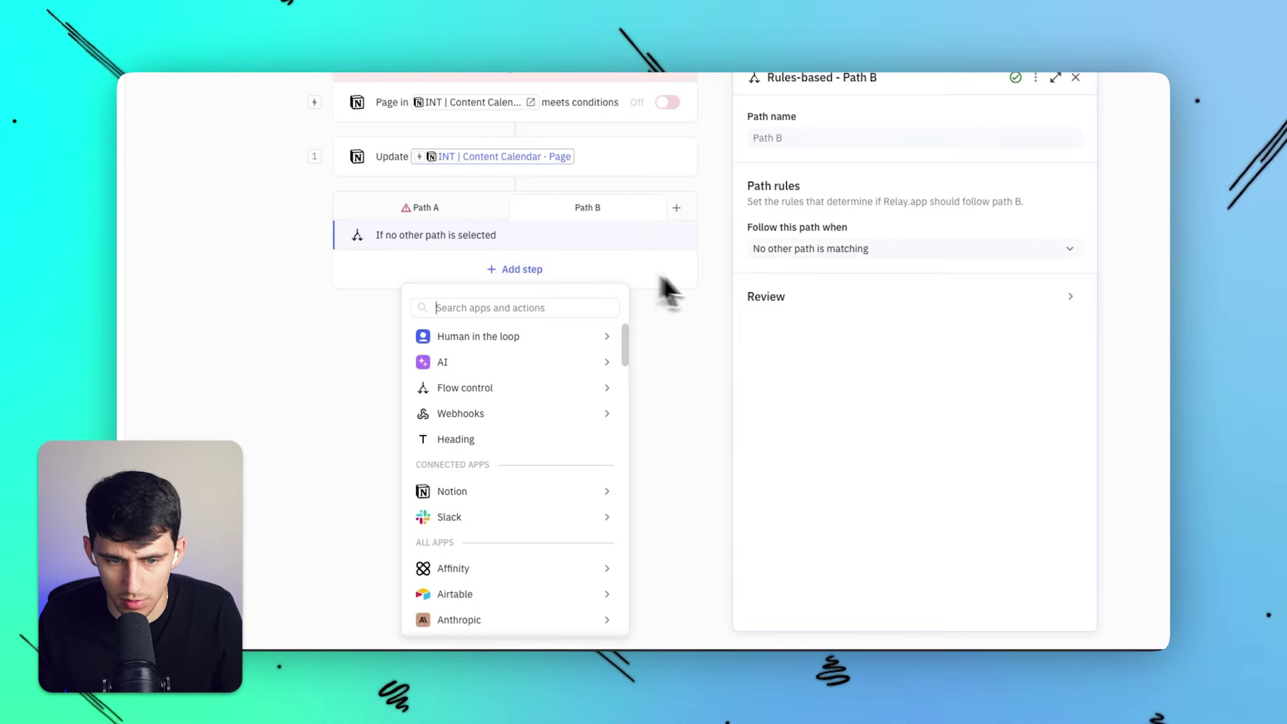
pyautogui.write('slack mes')
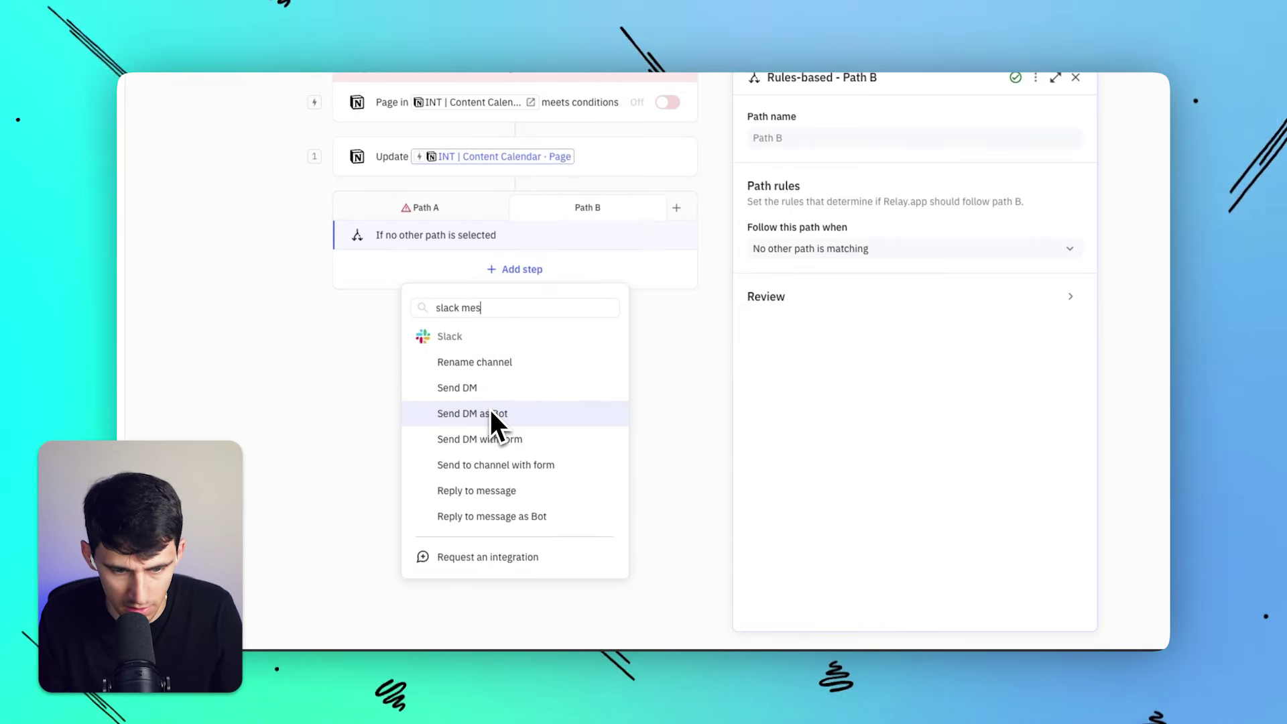
pyautogui.write('sage')
pyautogui.tripleClick(505, 312)
pyautogui.write('slack')
pyautogui.click(489, 468)
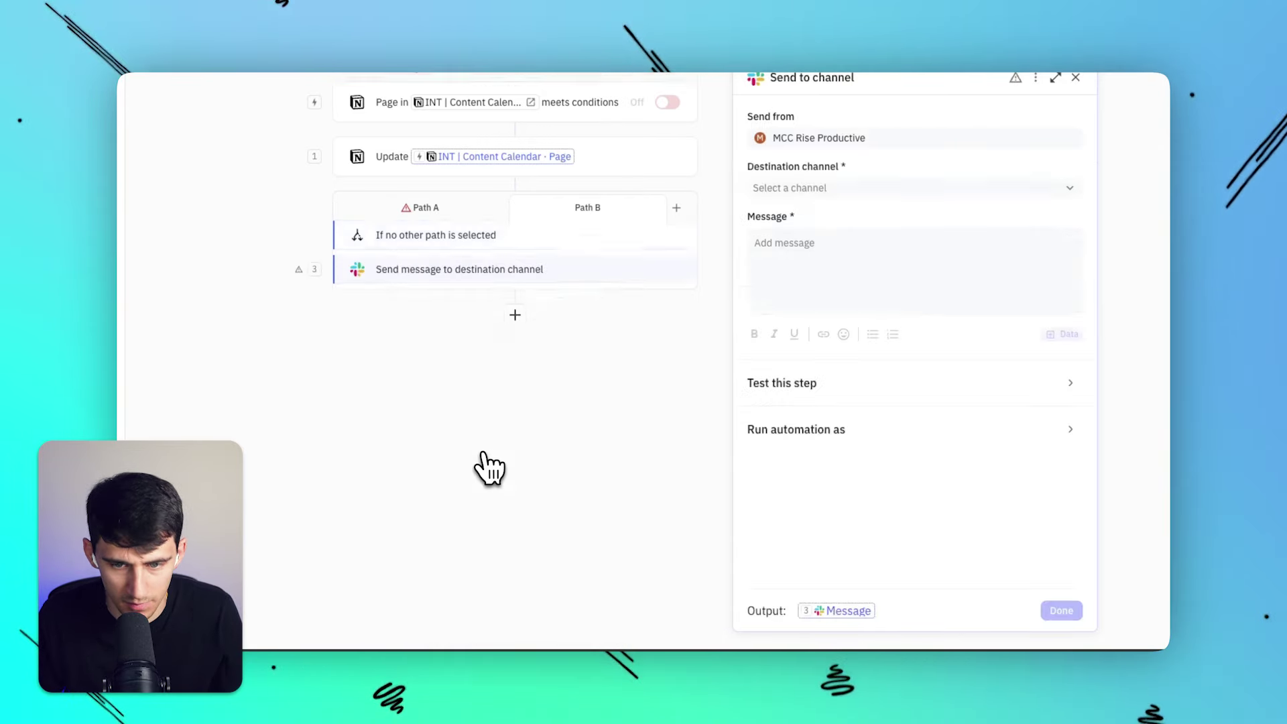
# Step: Set Path B's Slack destination channel to #tasks-todo-bau
pyautogui.click(846, 191)
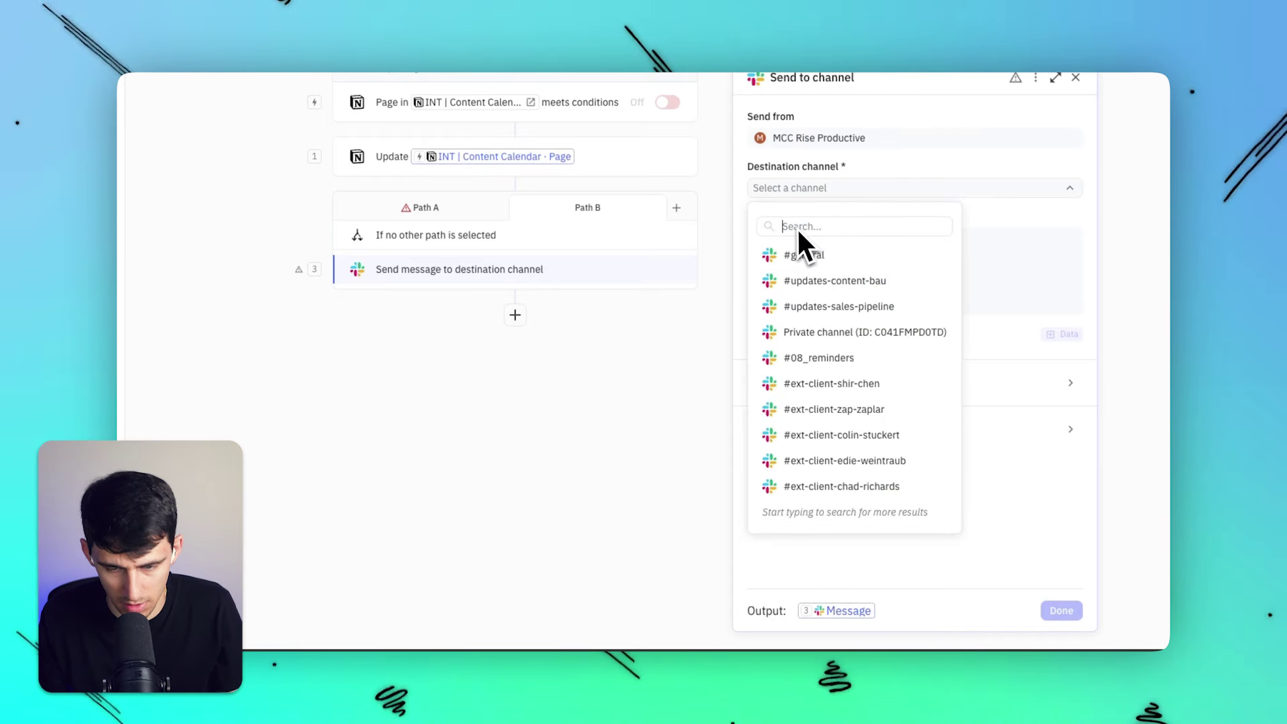
pyautogui.write('task')
pyautogui.click(793, 256)
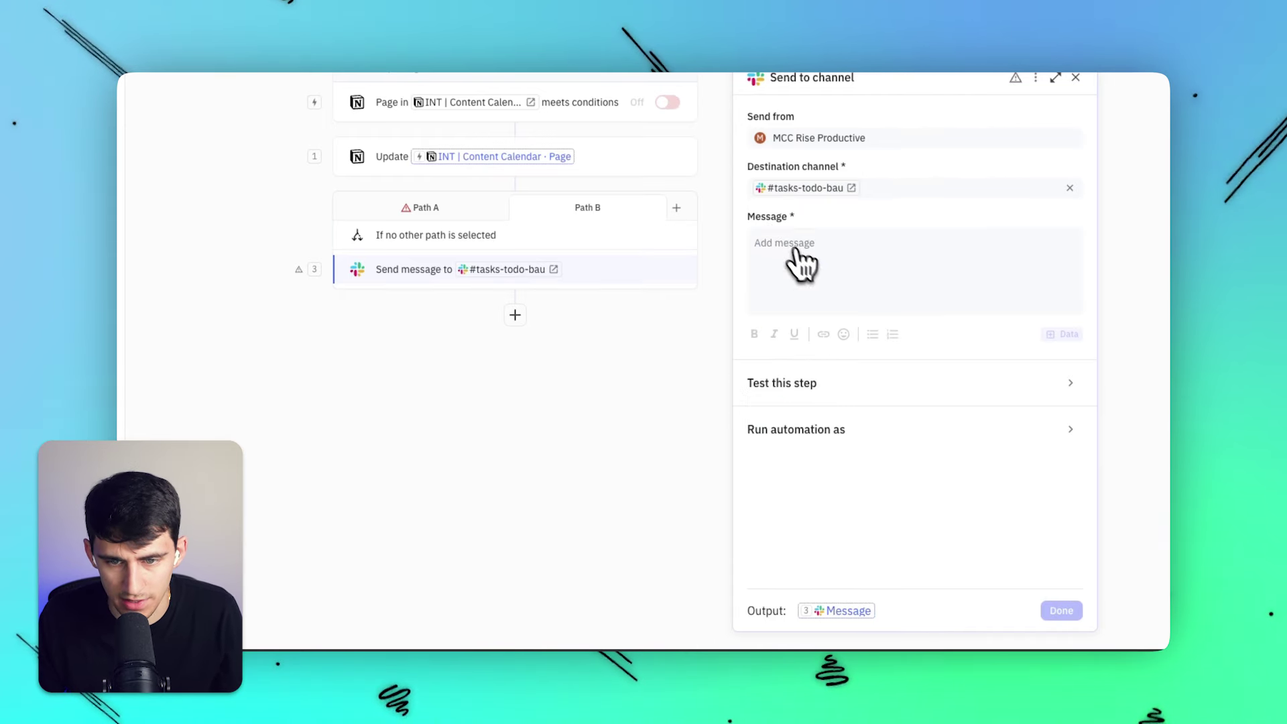
pyautogui.click(437, 212)
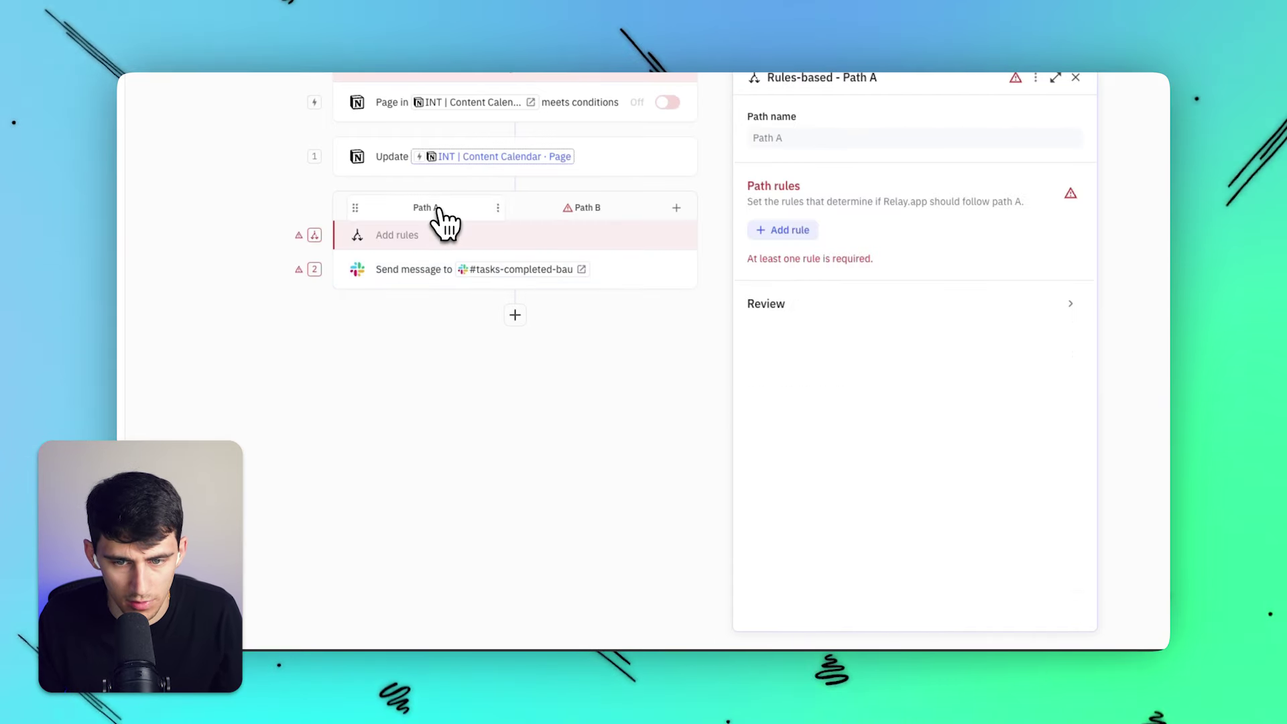
# Step: Add a Path A rule: Content Type is one of Original Content
pyautogui.click(808, 234)
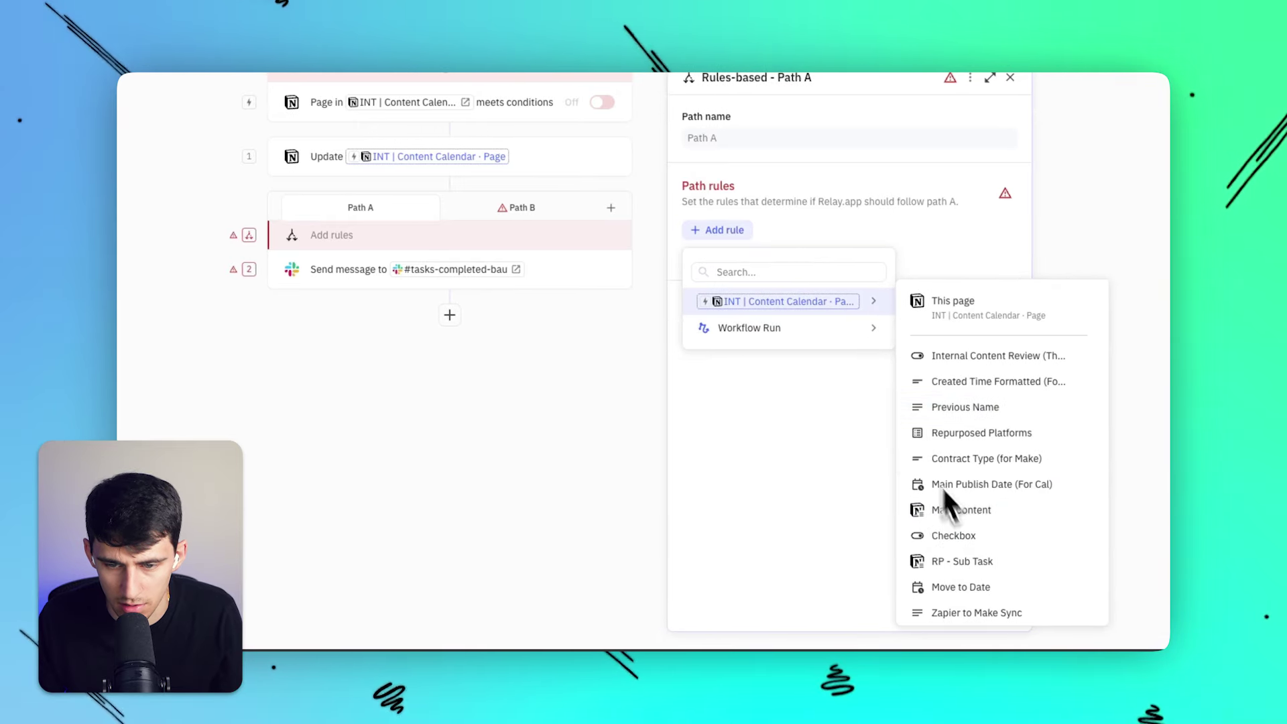
pyautogui.scroll(-5, 1004, 472)
pyautogui.write('con')
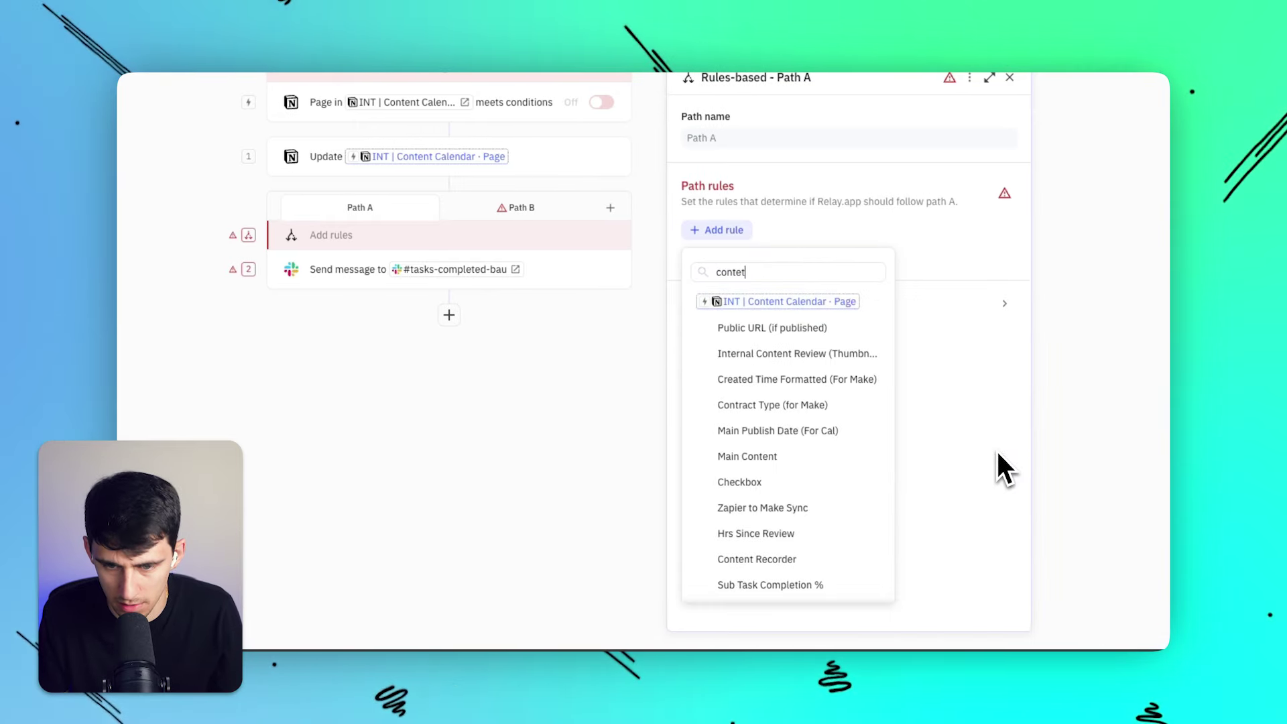
pyautogui.write('tet')
pyautogui.press('BackSpace')
pyautogui.click(820, 328)
pyautogui.click(815, 316)
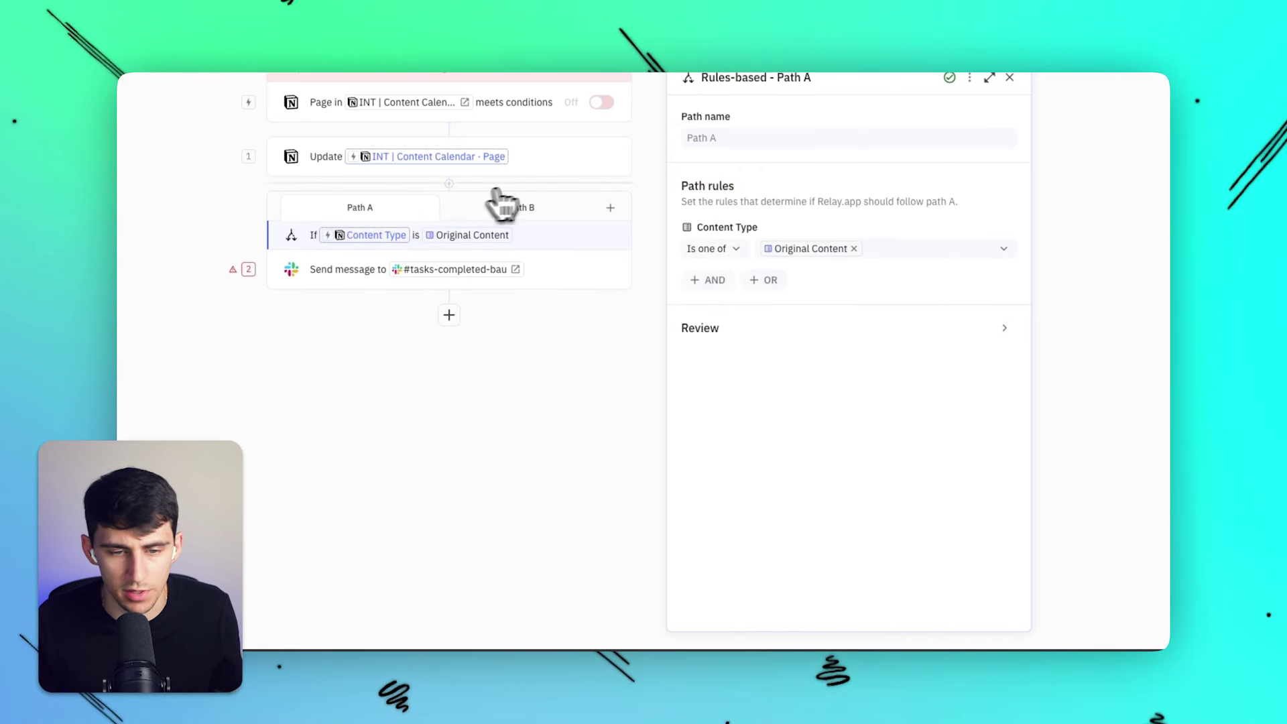
# Step: Enter placeholder Slack message text: 'worked' in Path A, 'sadfasfsaf' in Path B
pyautogui.click(513, 205)
pyautogui.click(416, 215)
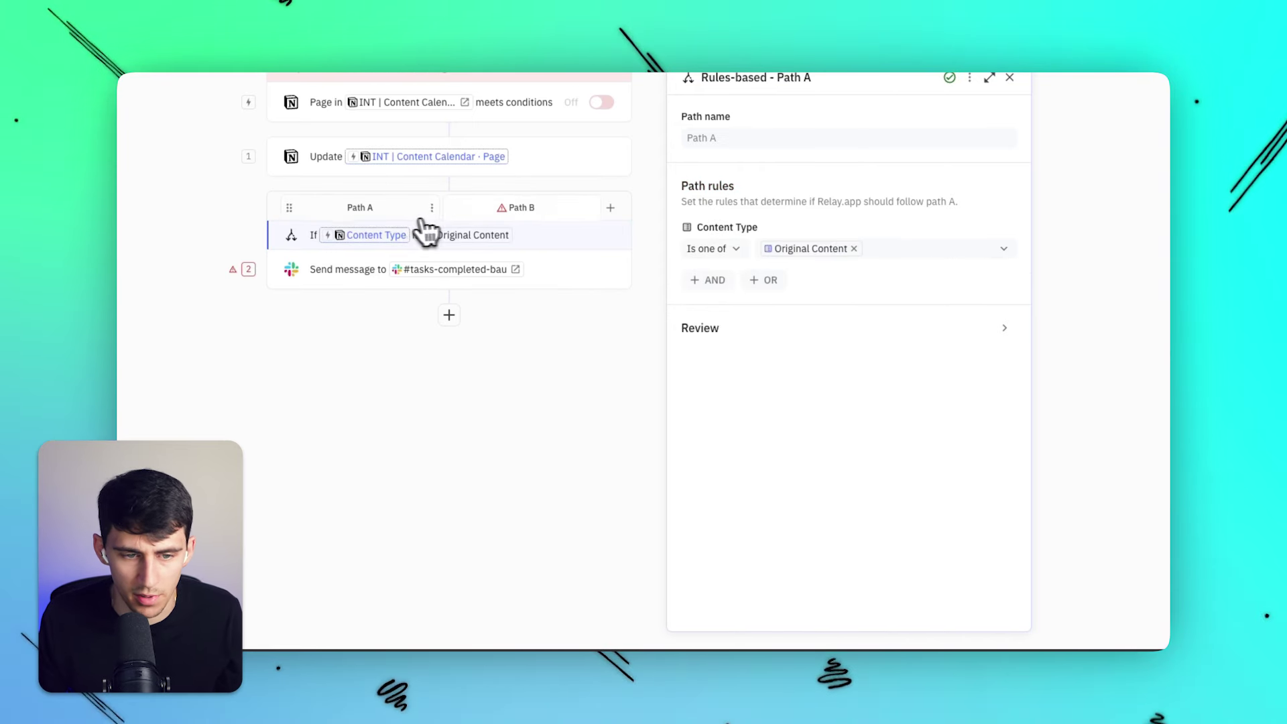
pyautogui.click(373, 271)
pyautogui.click(770, 273)
pyautogui.write('worked')
pyautogui.click(516, 208)
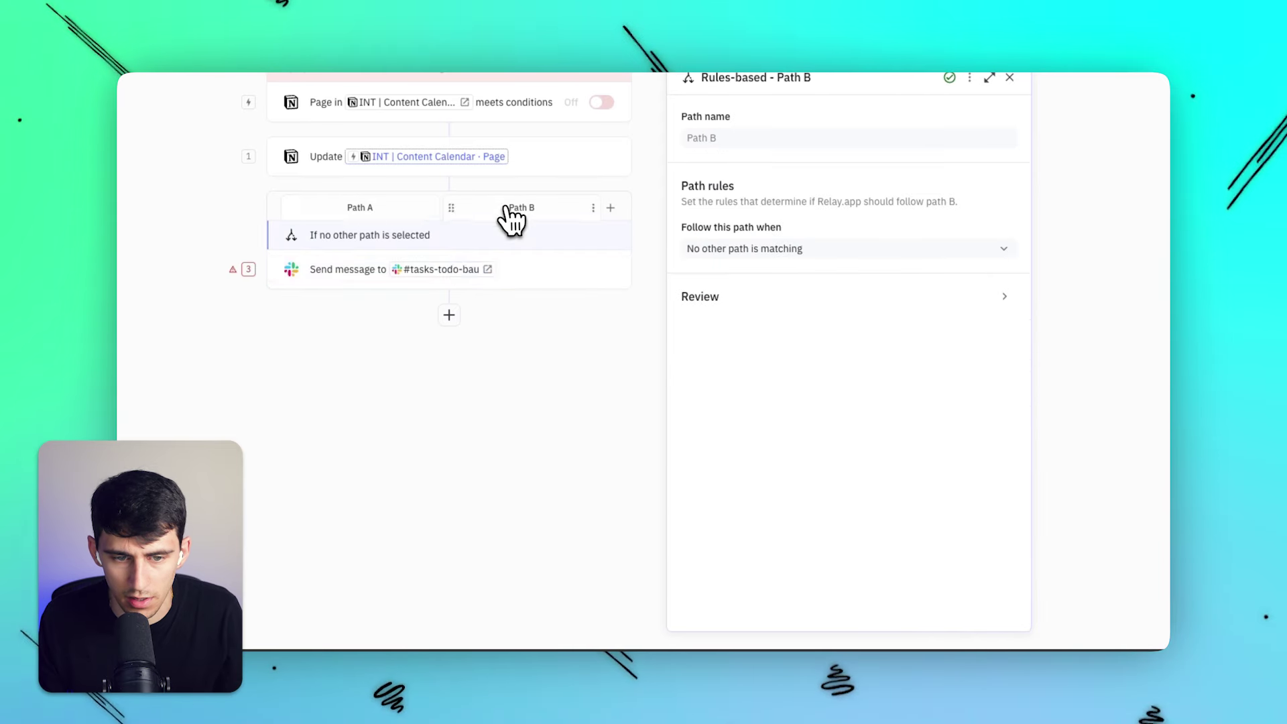
pyautogui.click(523, 278)
pyautogui.click(751, 265)
pyautogui.write('sadfasfsaf')
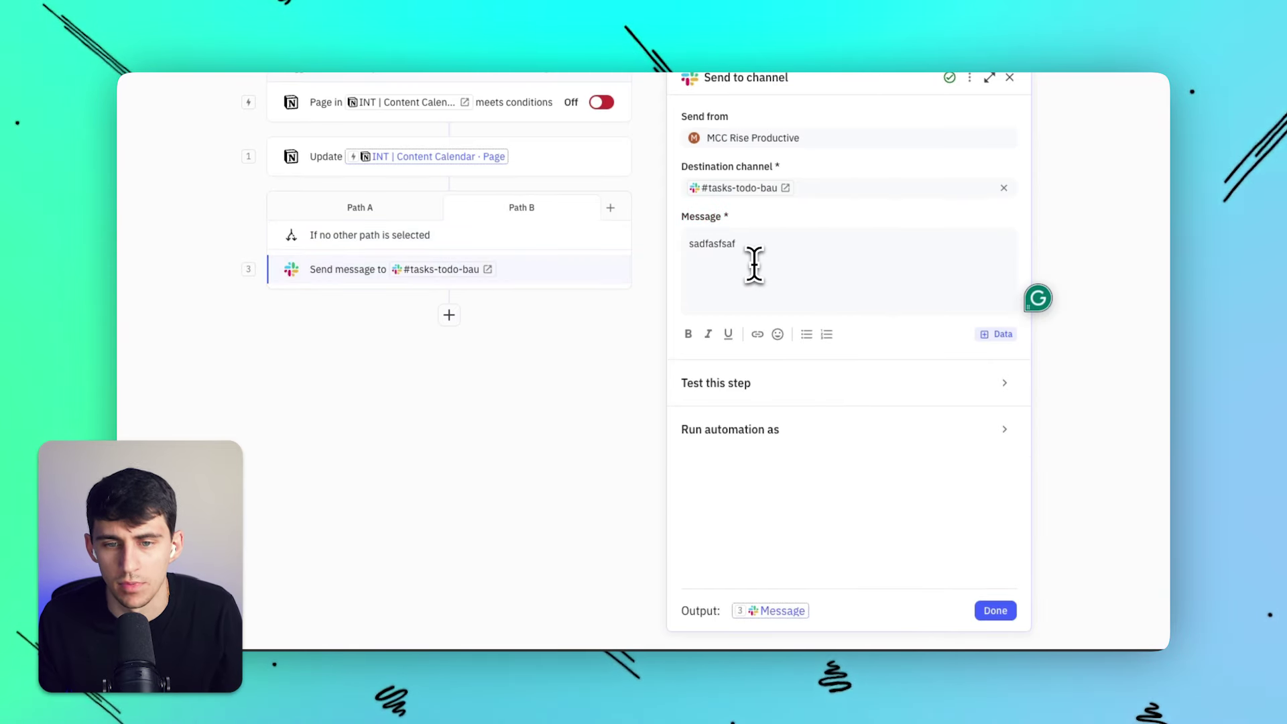
# Step: Add a Notion Create page step after the paths, titled with the Slack message Body
pyautogui.click(450, 316)
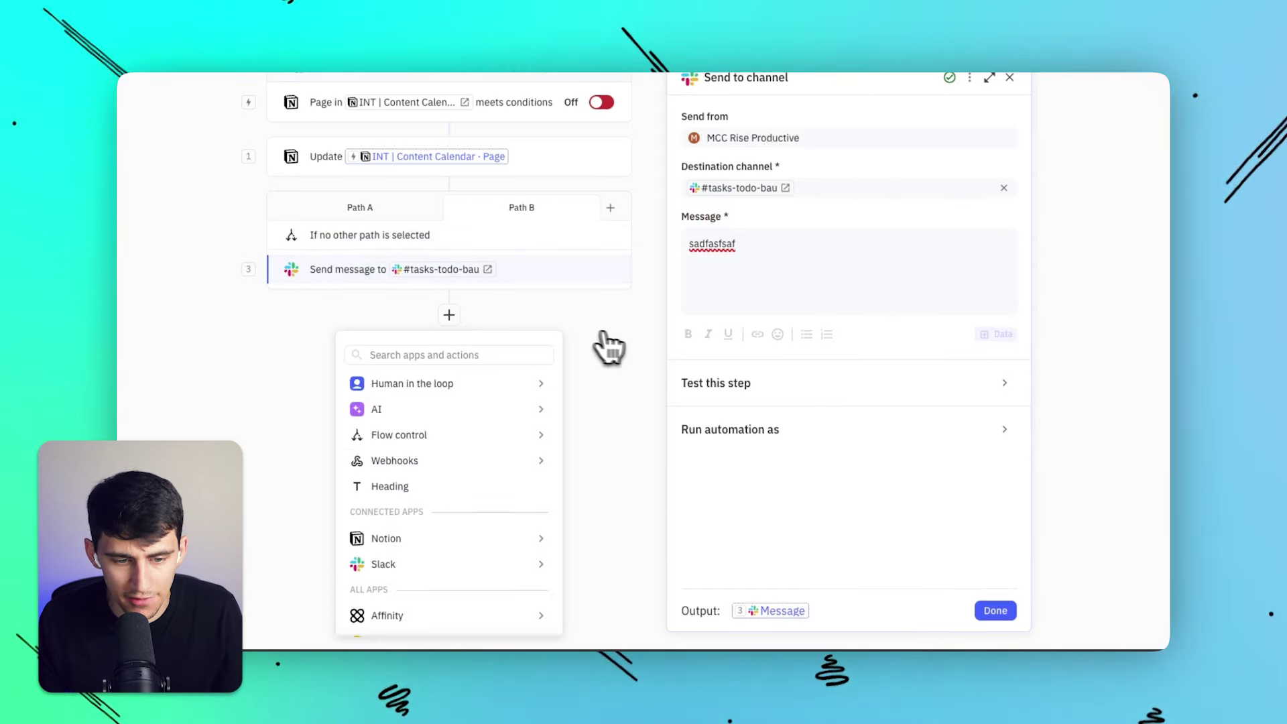
pyautogui.moveTo(327, 580)
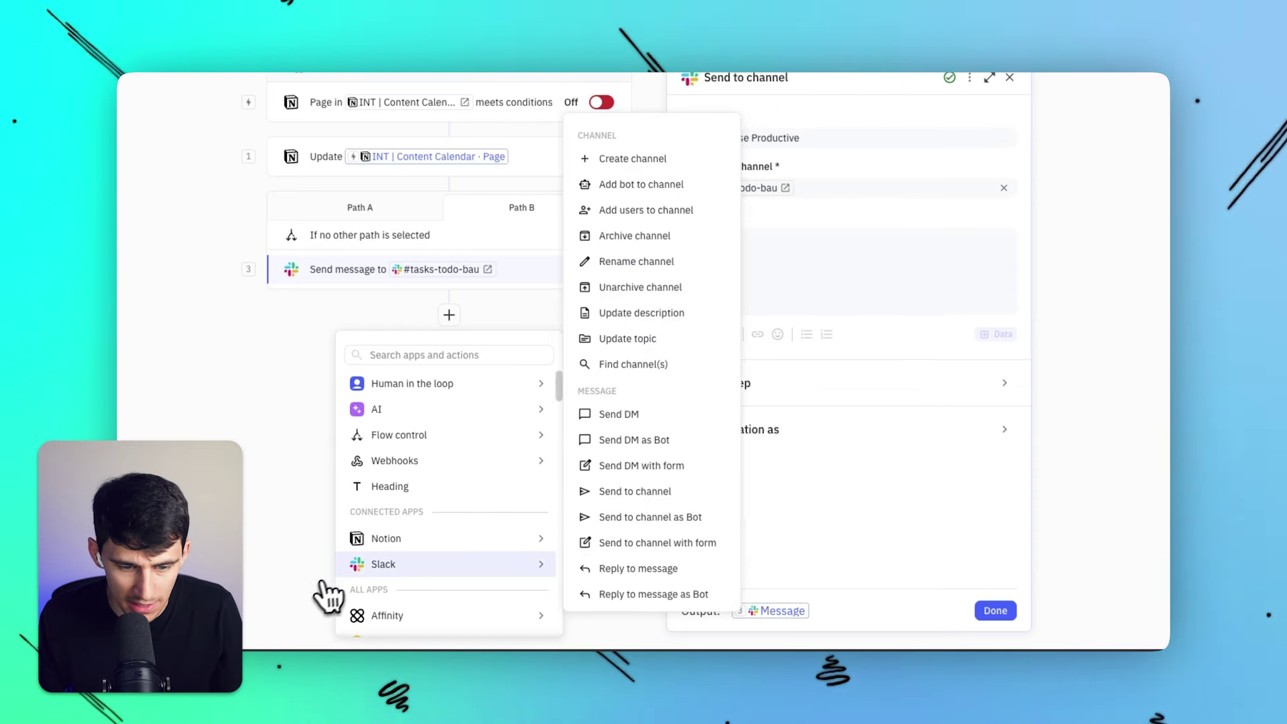
pyautogui.moveTo(492, 544)
pyautogui.click(636, 561)
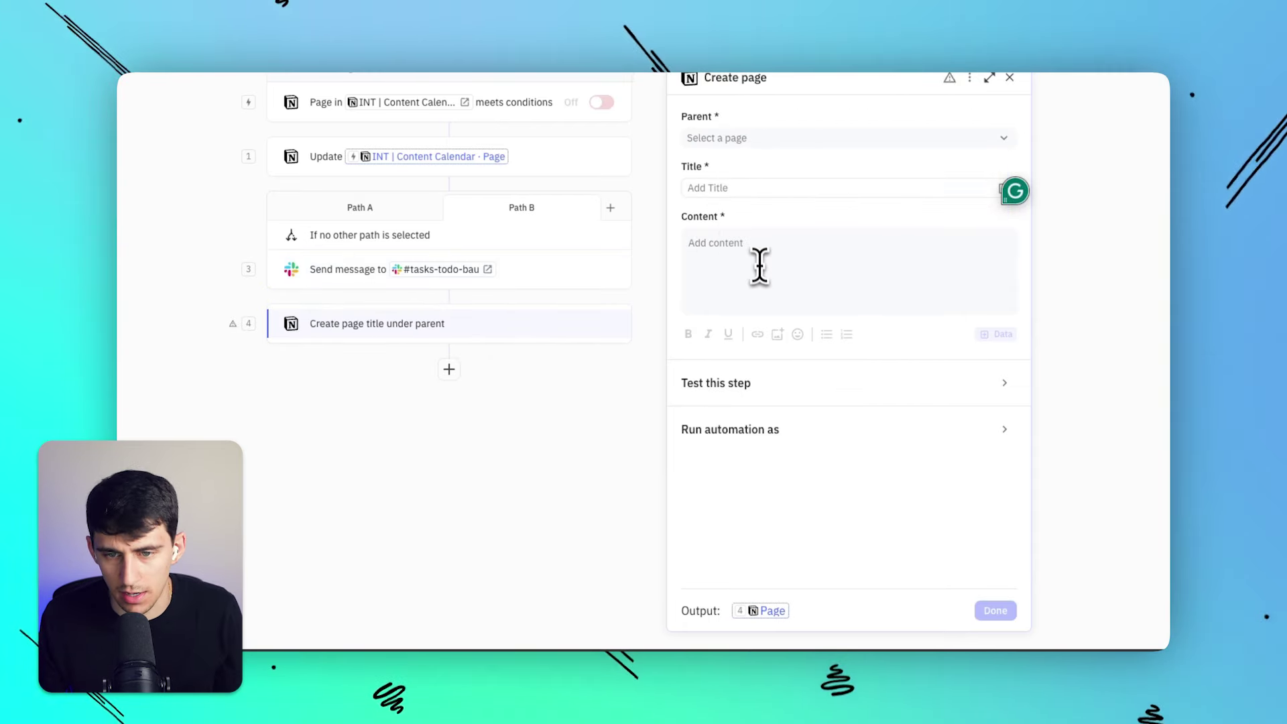
pyautogui.click(1003, 188)
pyautogui.moveTo(937, 279)
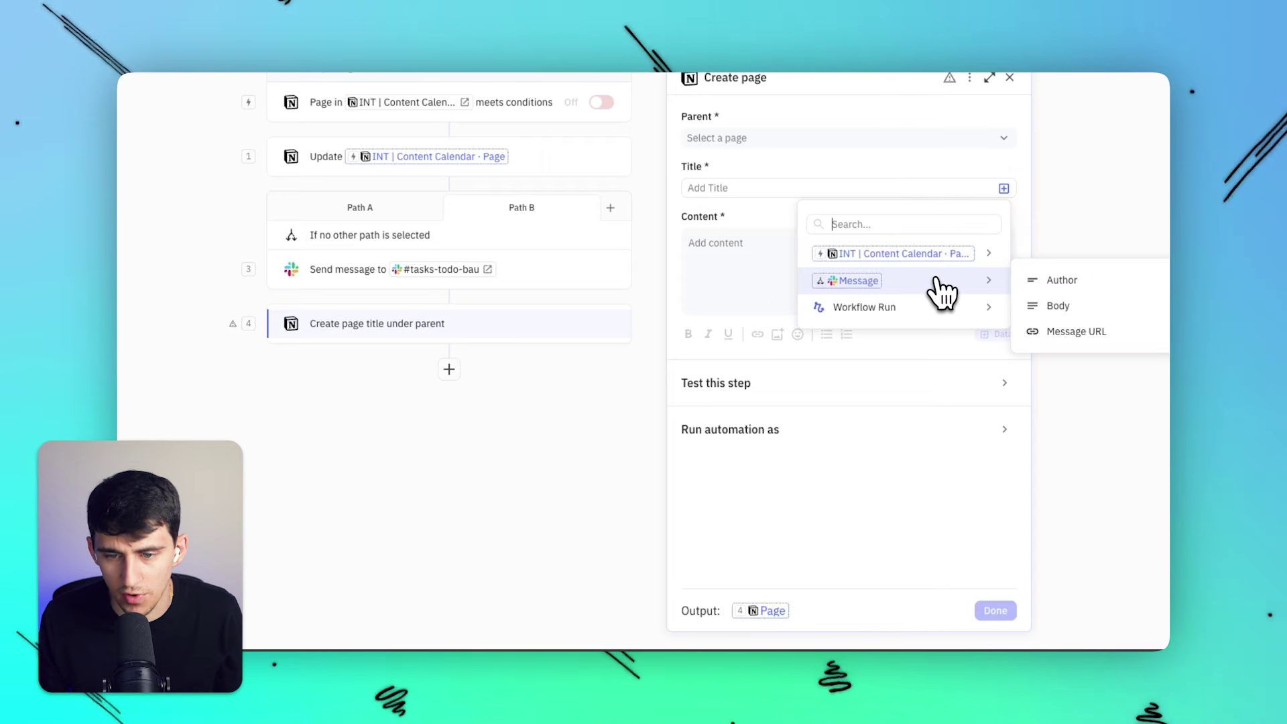
pyautogui.click(1057, 306)
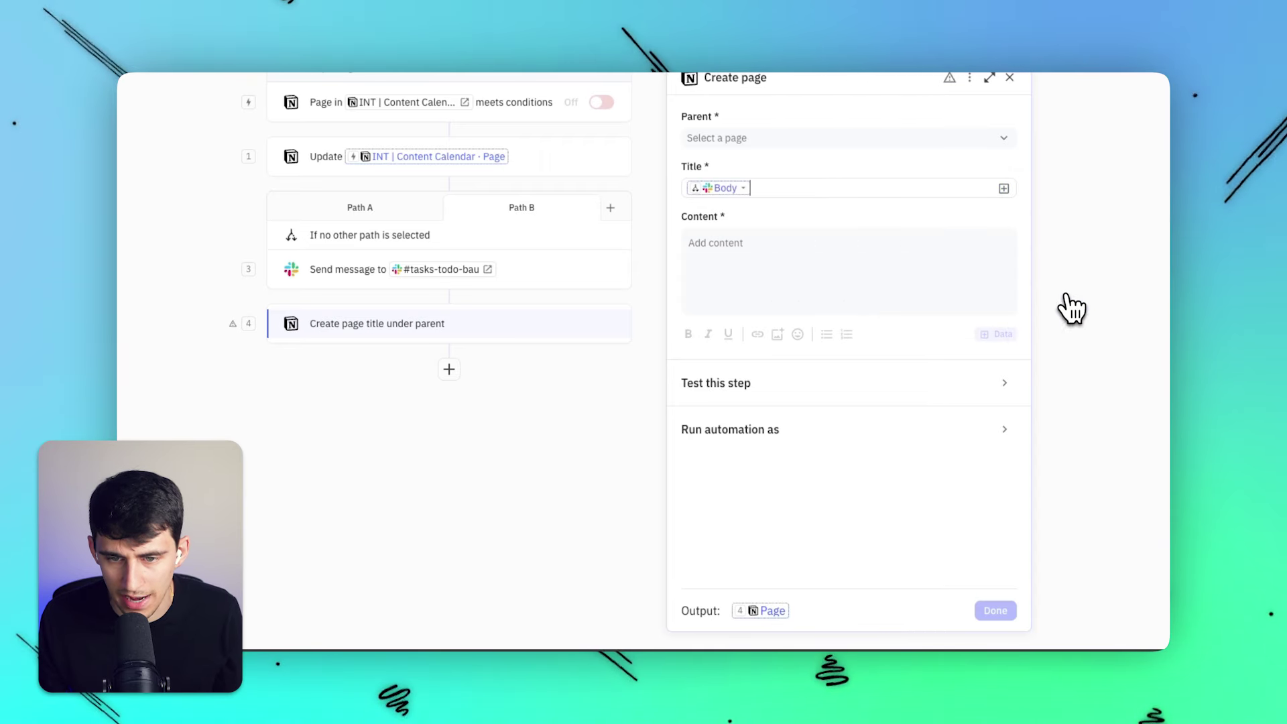
# Step: Review Path A and Path B settings and the Create page step's configuration
pyautogui.click(394, 211)
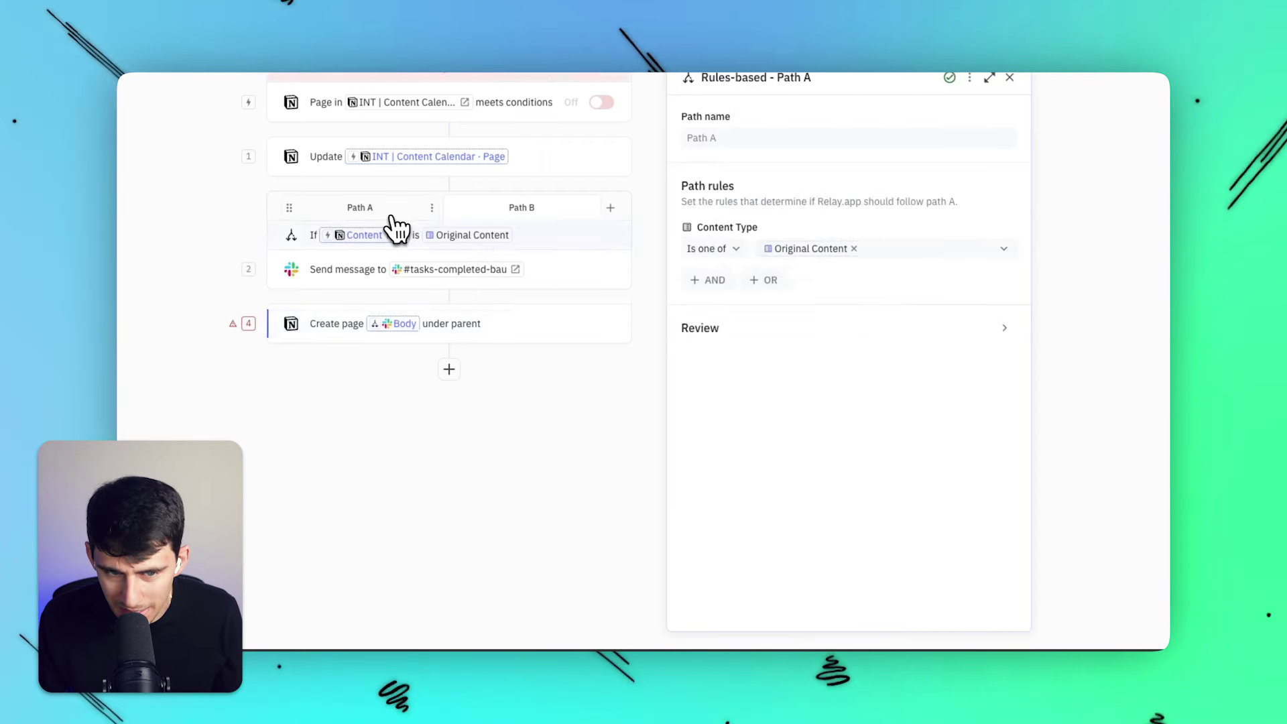
pyautogui.click(530, 211)
pyautogui.click(399, 210)
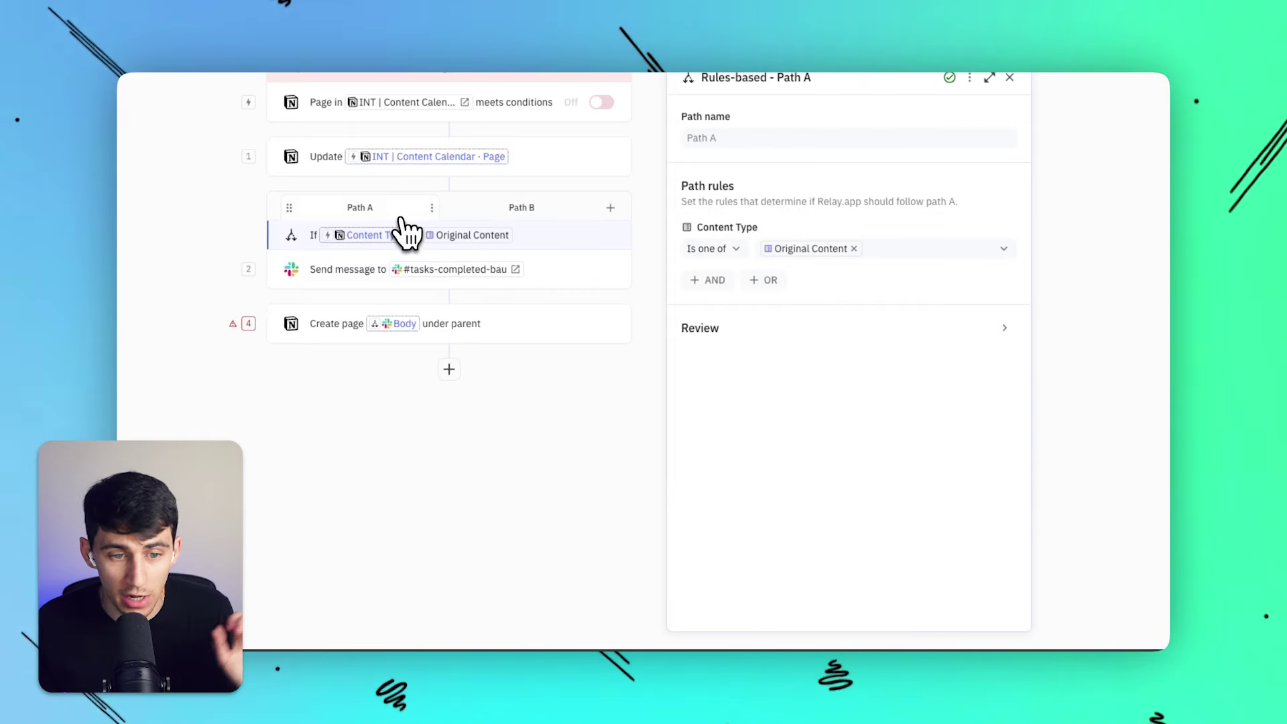
pyautogui.click(489, 213)
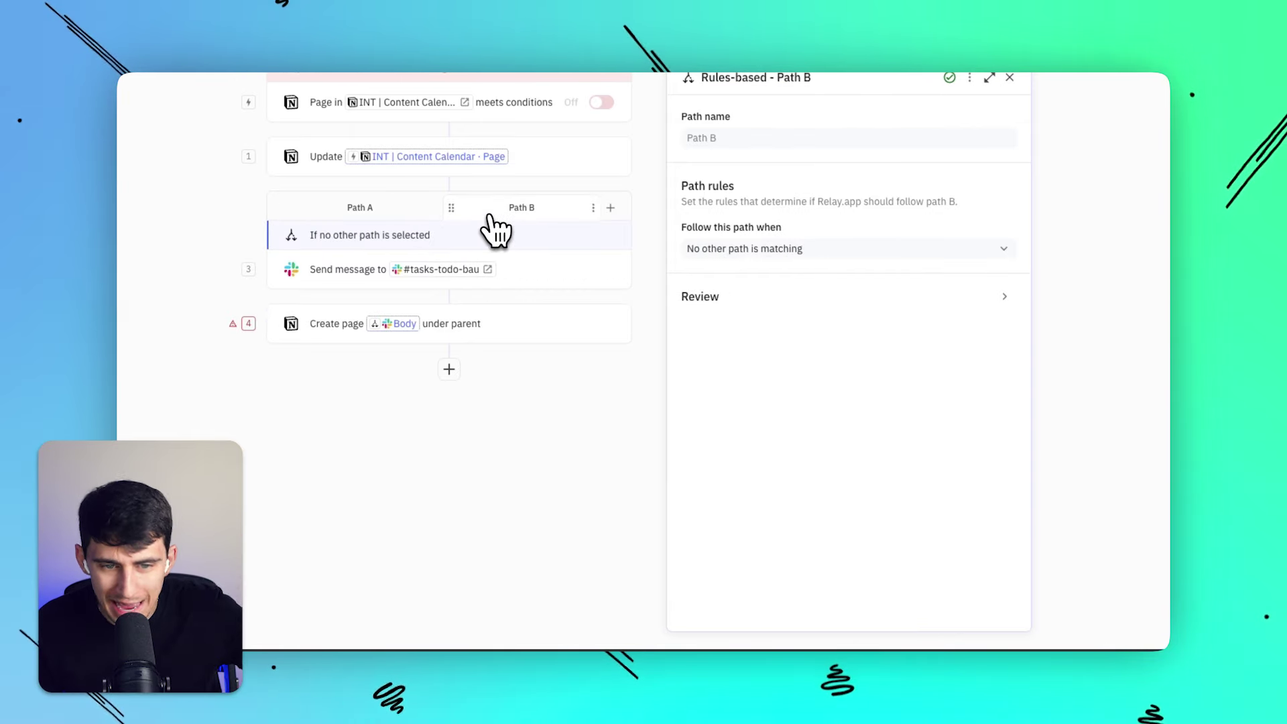
pyautogui.click(370, 211)
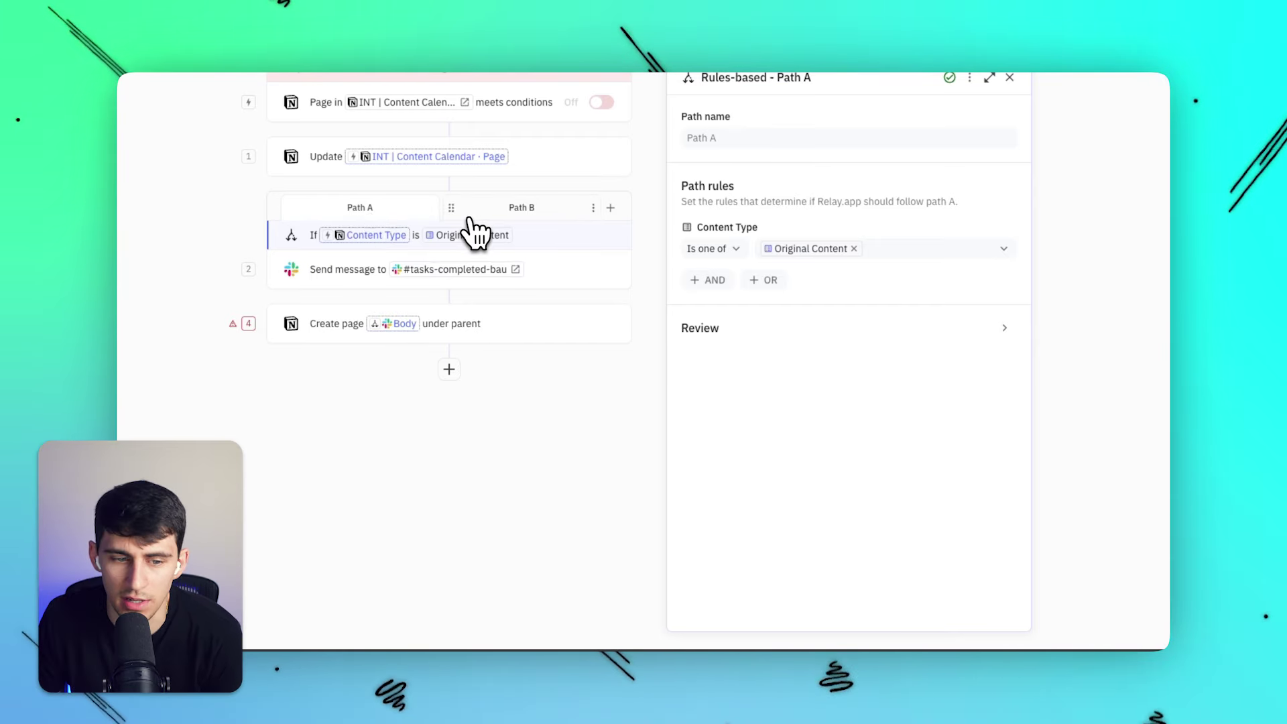
pyautogui.click(463, 323)
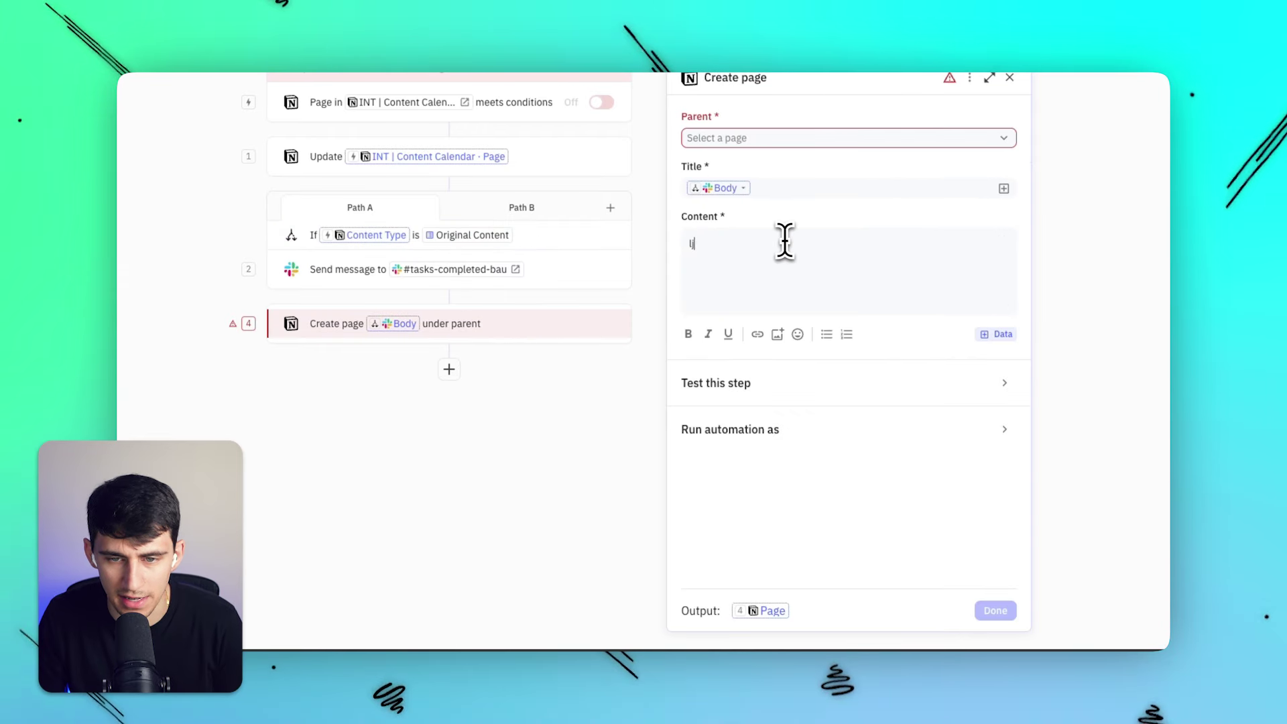
pyautogui.click(811, 154)
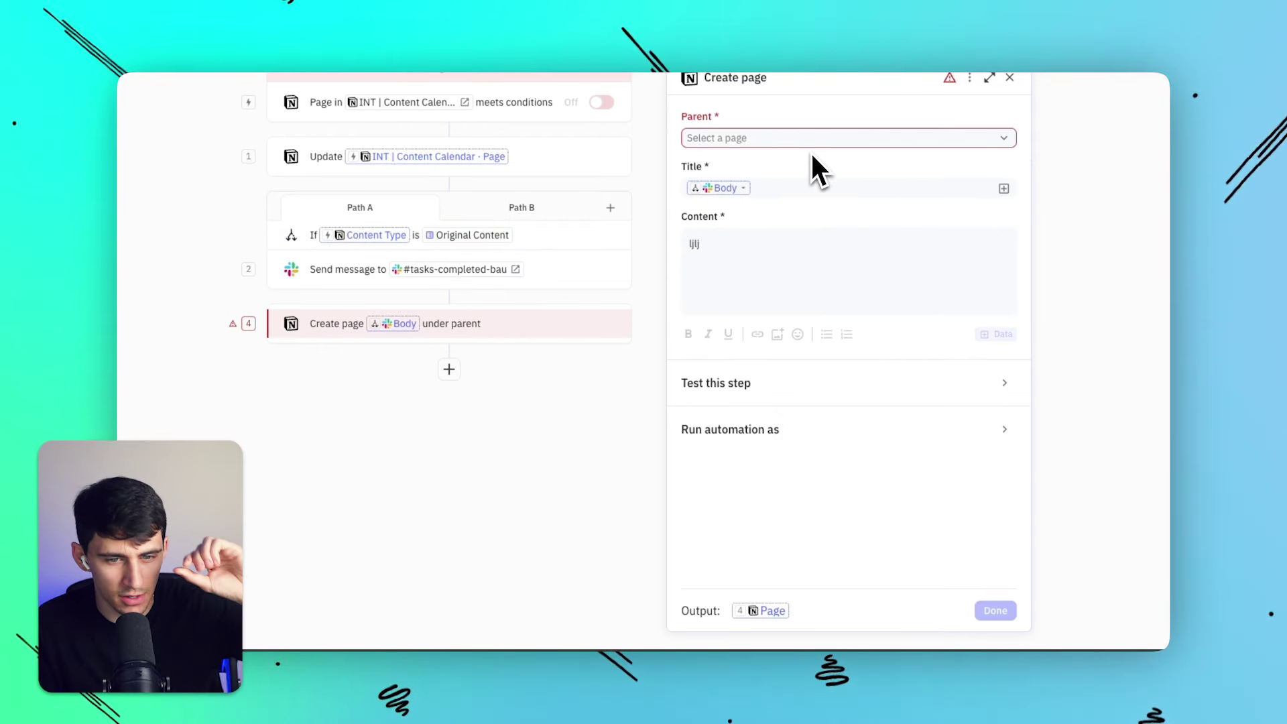
pyautogui.click(524, 207)
pyautogui.click(373, 209)
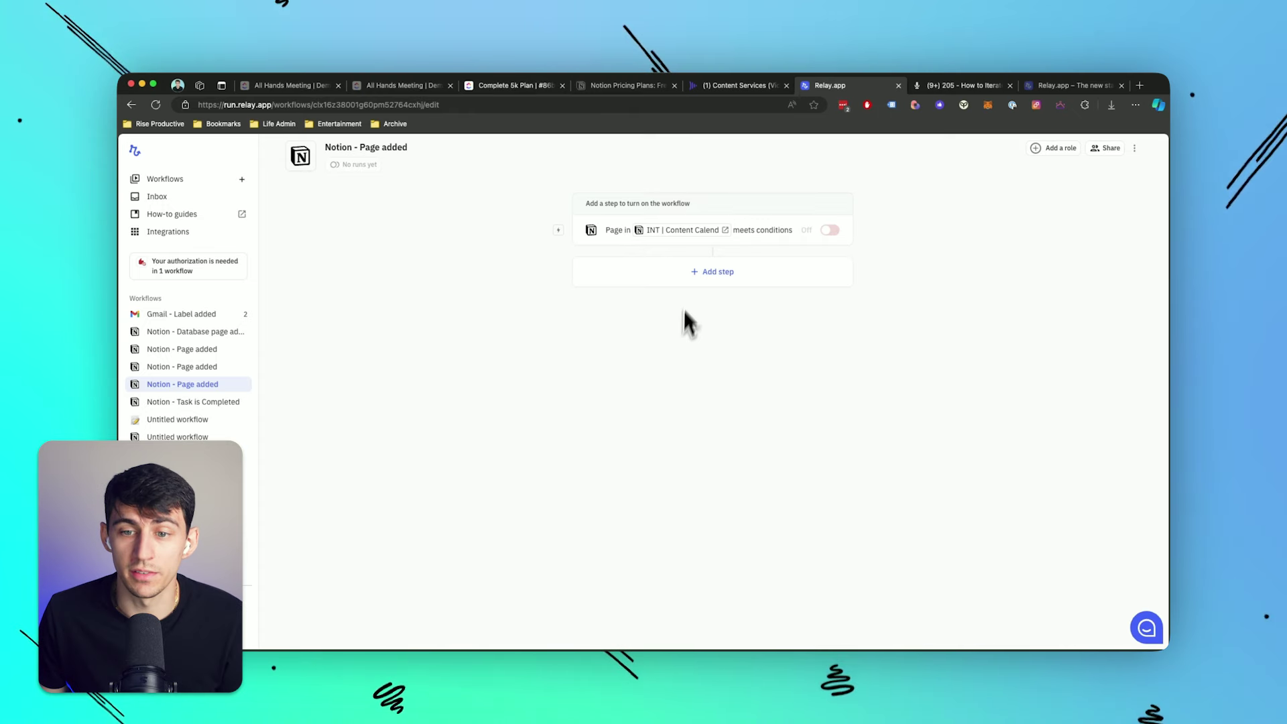
# Step: Add an Iterator step after the Notion trigger that loops over the RP - Sub Task relation
pyautogui.click(707, 271)
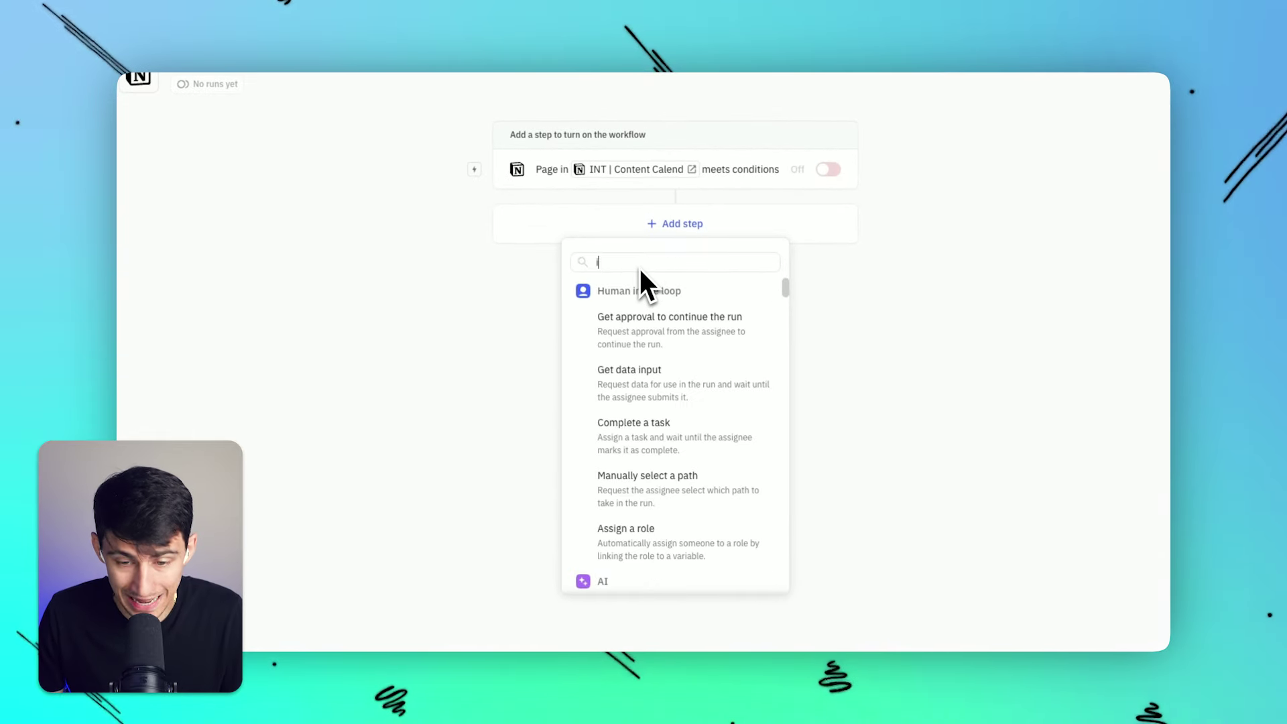
pyautogui.write('iter')
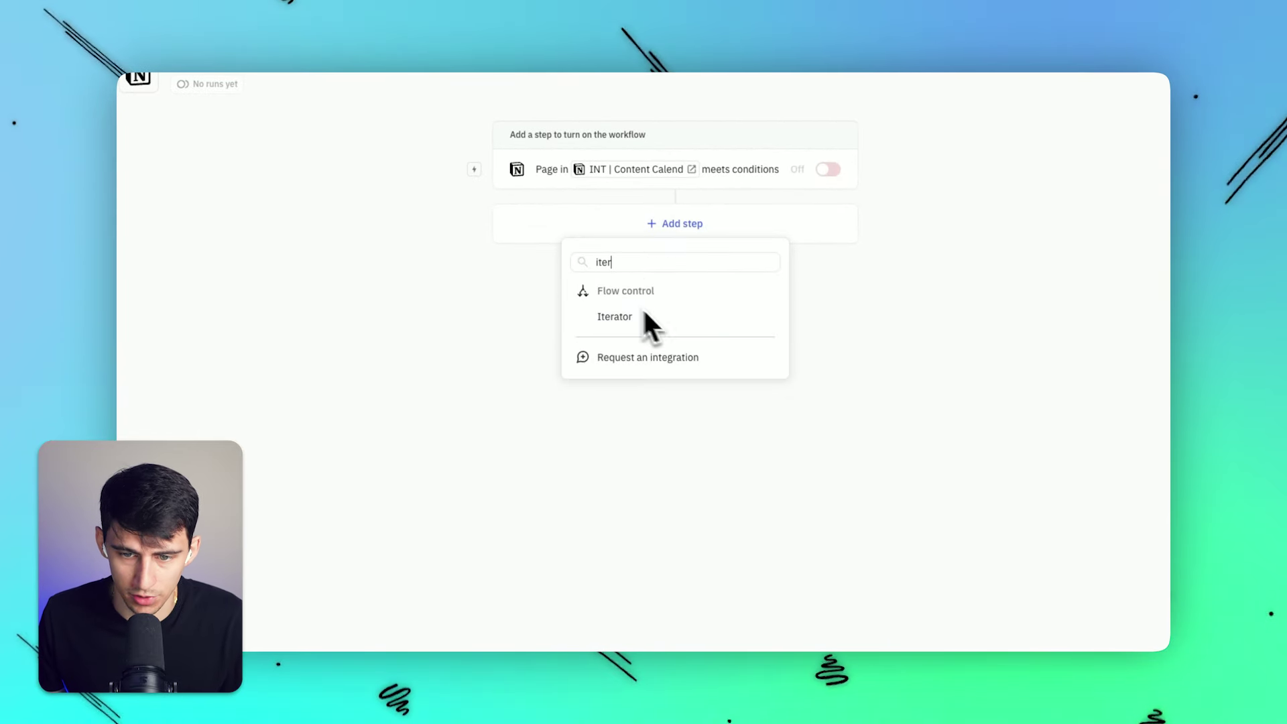
pyautogui.click(645, 319)
pyautogui.click(757, 210)
pyautogui.moveTo(834, 281)
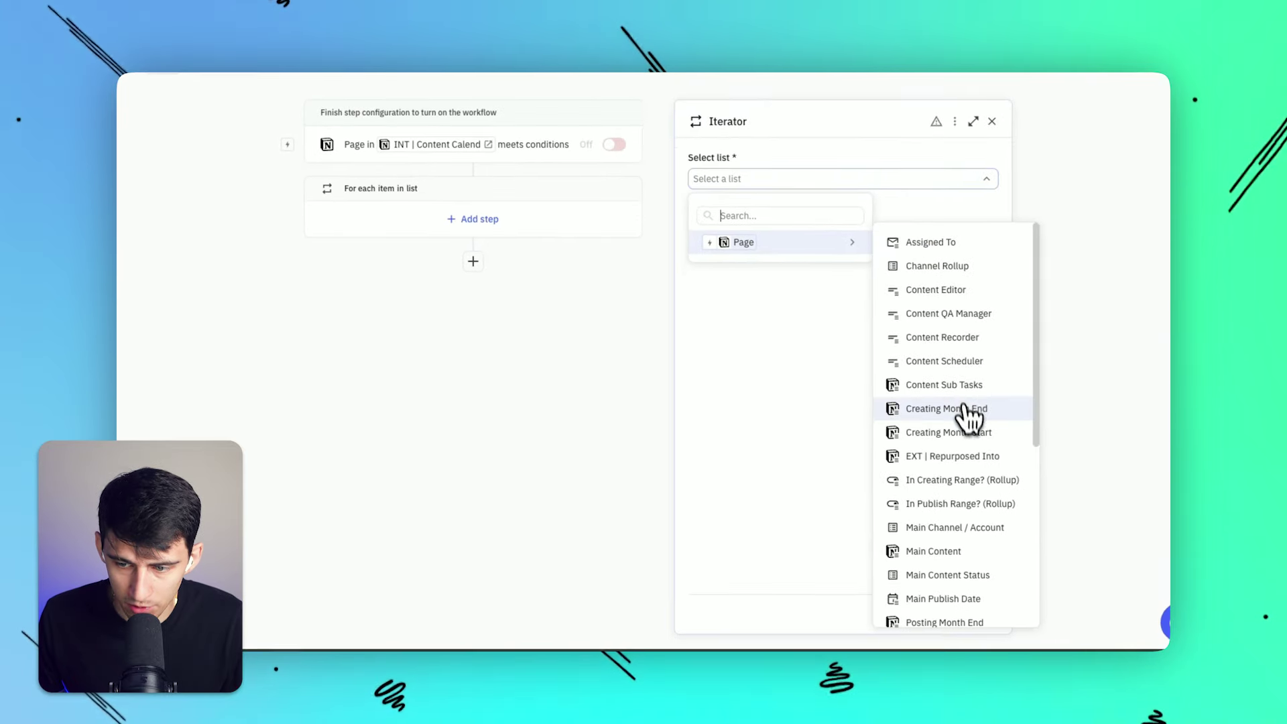
pyautogui.scroll(-3, 983, 437)
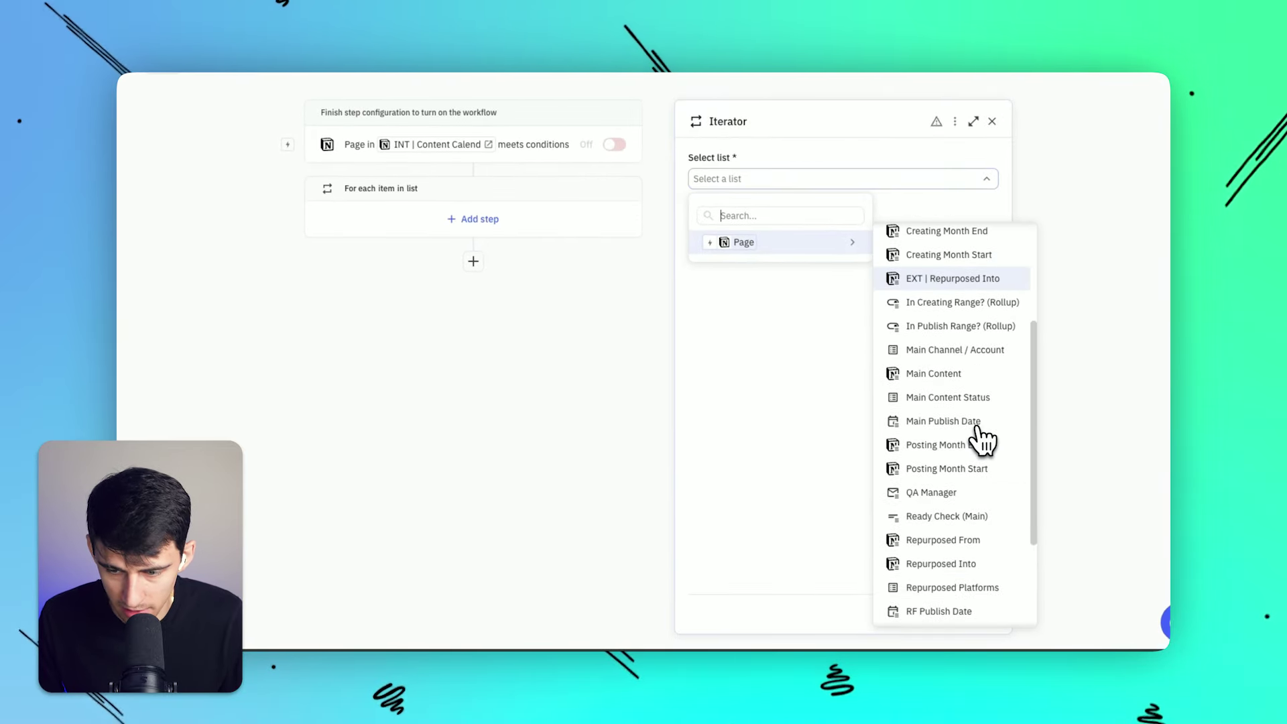
pyautogui.scroll(-2, 972, 439)
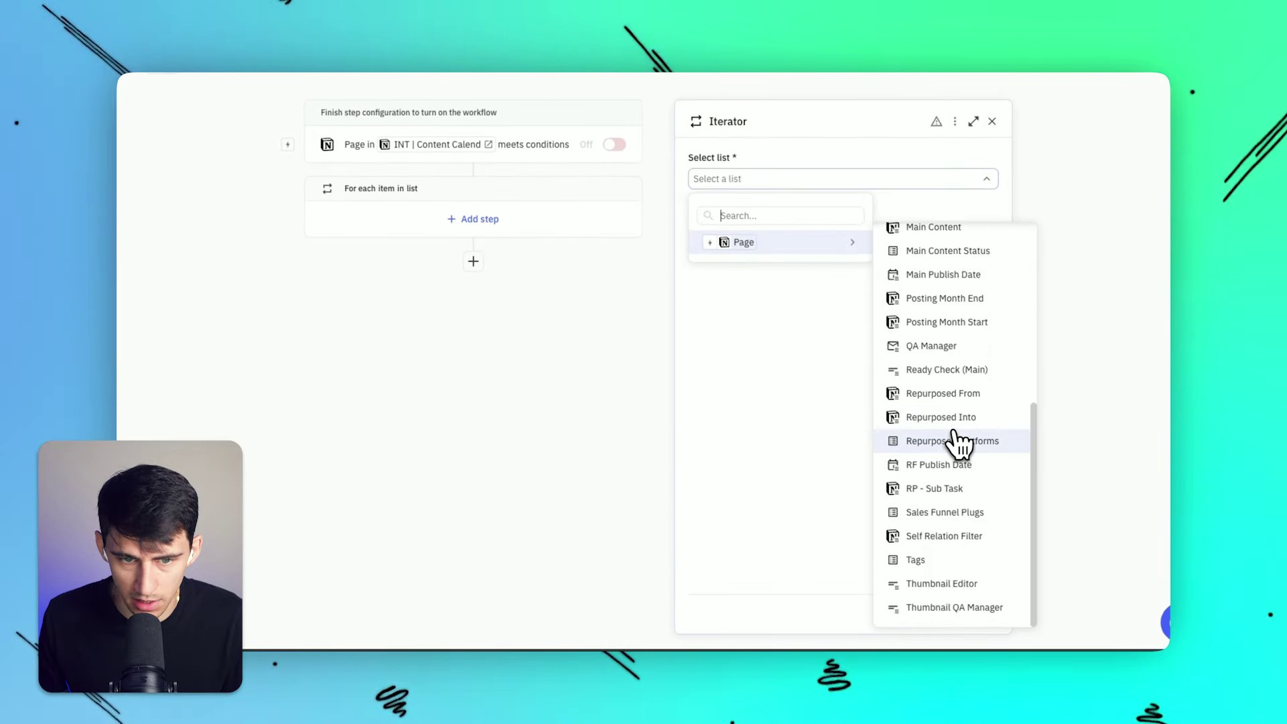
pyautogui.scroll(5, 960, 443)
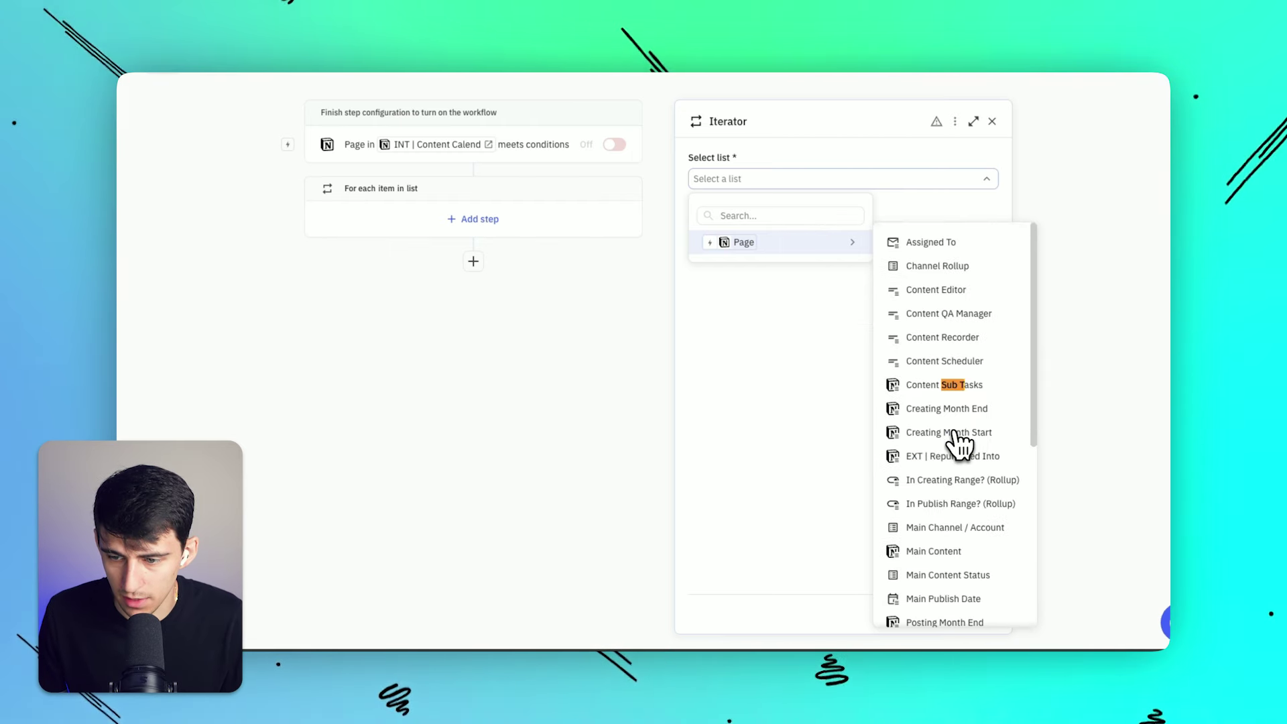
pyautogui.scroll(-4, 960, 443)
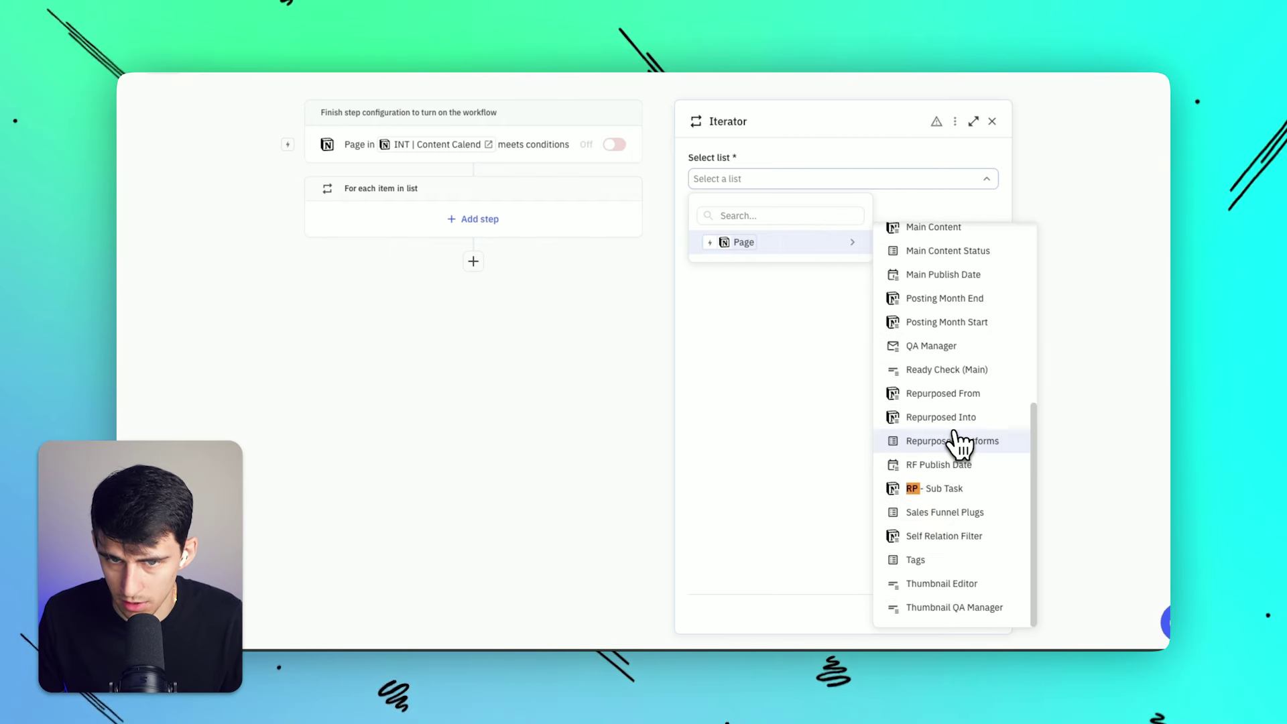
pyautogui.click(912, 489)
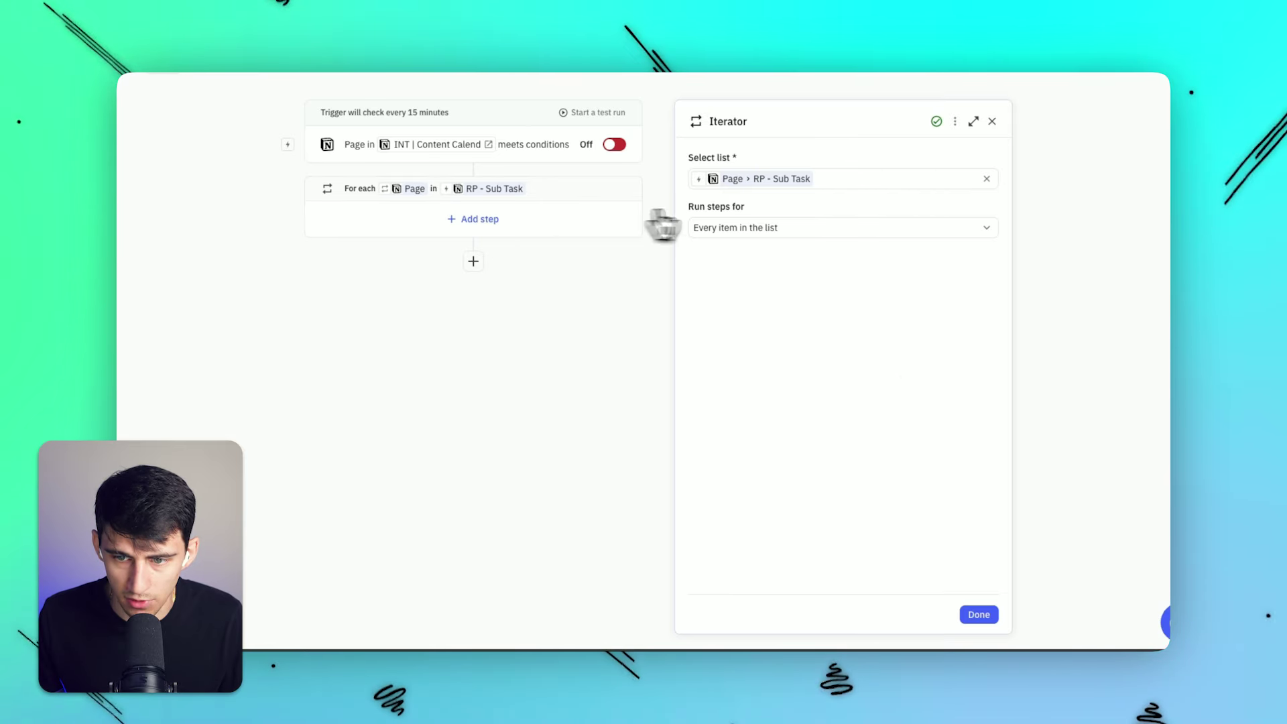
# Step: Add a Notion Update page step inside the loop, targeting the iterator's current sub-task page
pyautogui.click(734, 228)
pyautogui.click(748, 201)
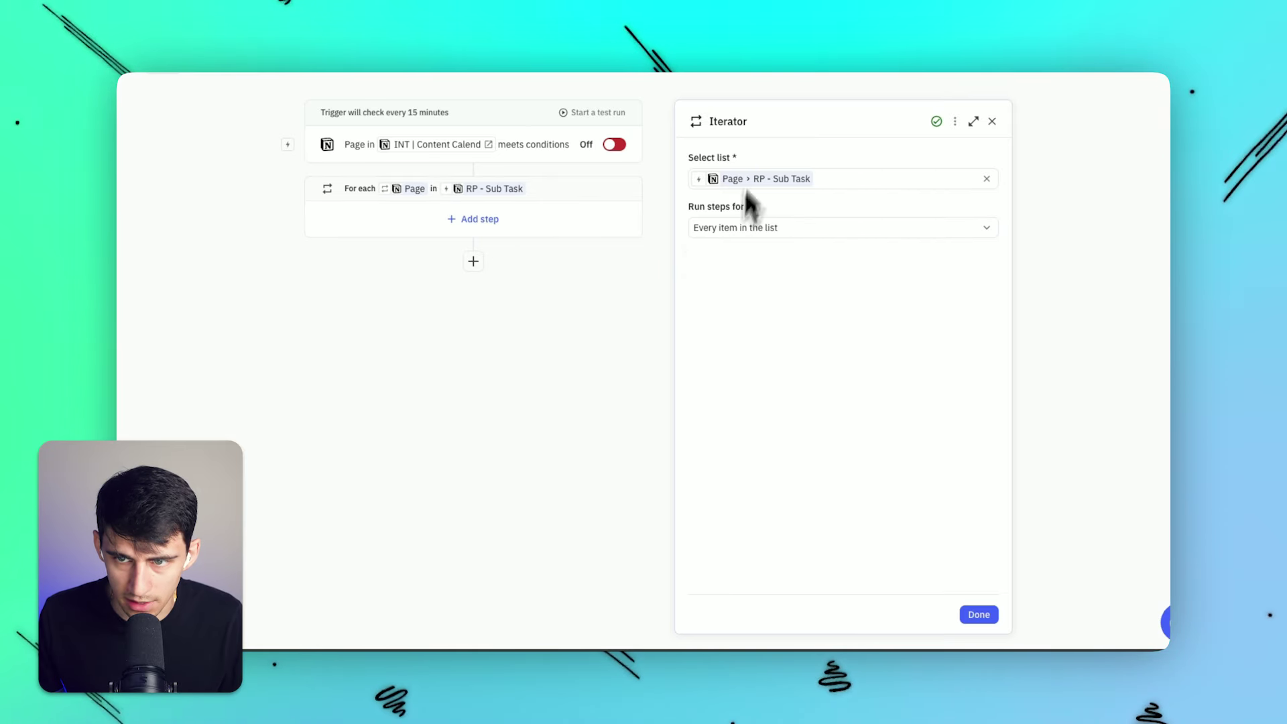
pyautogui.click(488, 219)
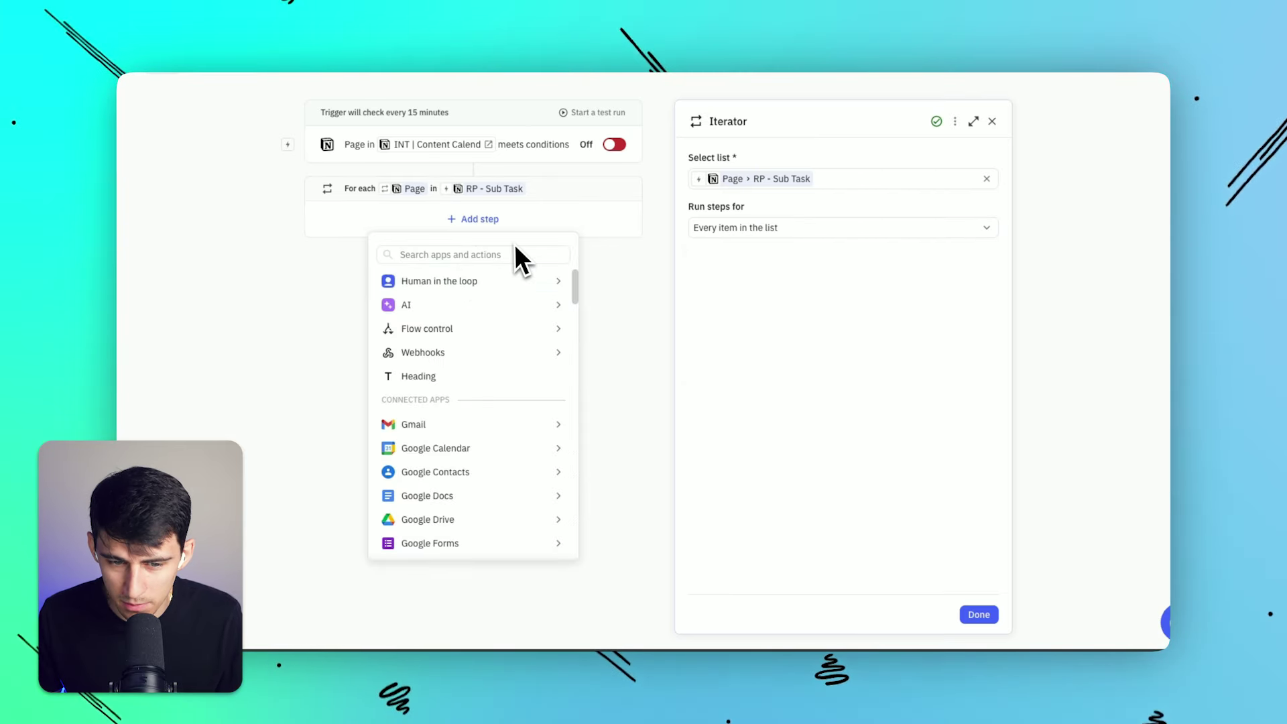
pyautogui.write('notion')
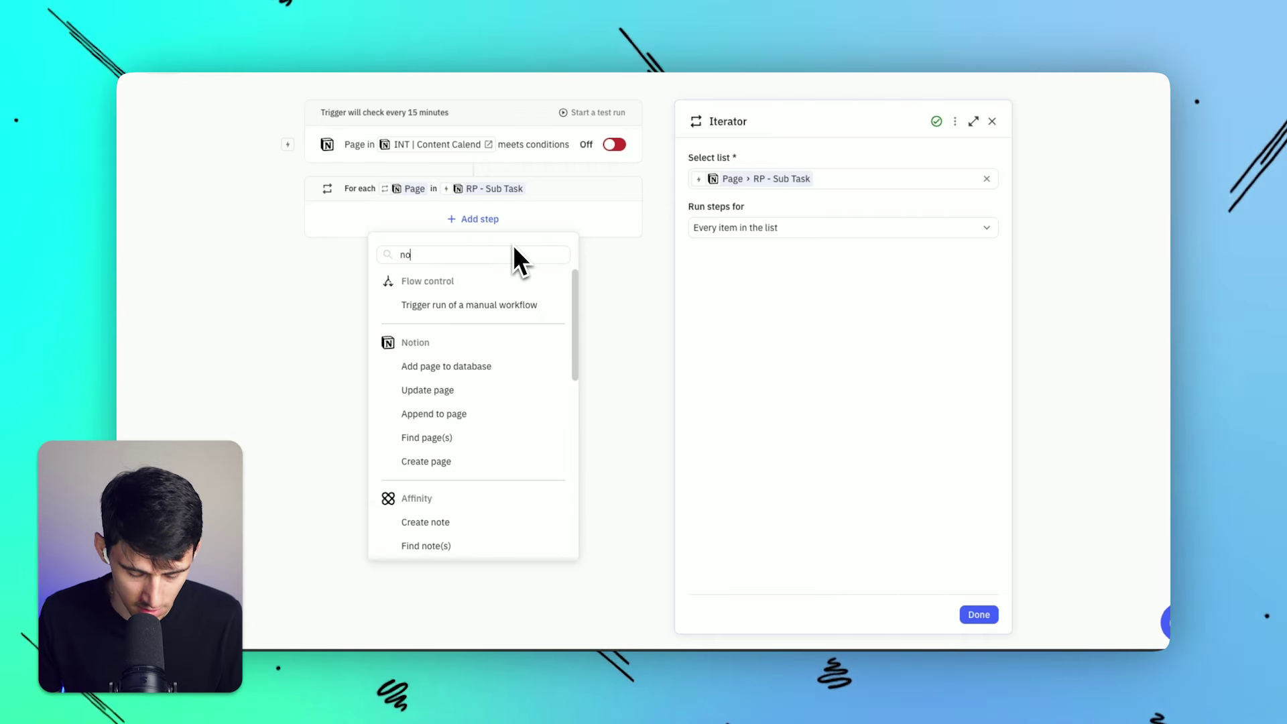
pyautogui.click(493, 327)
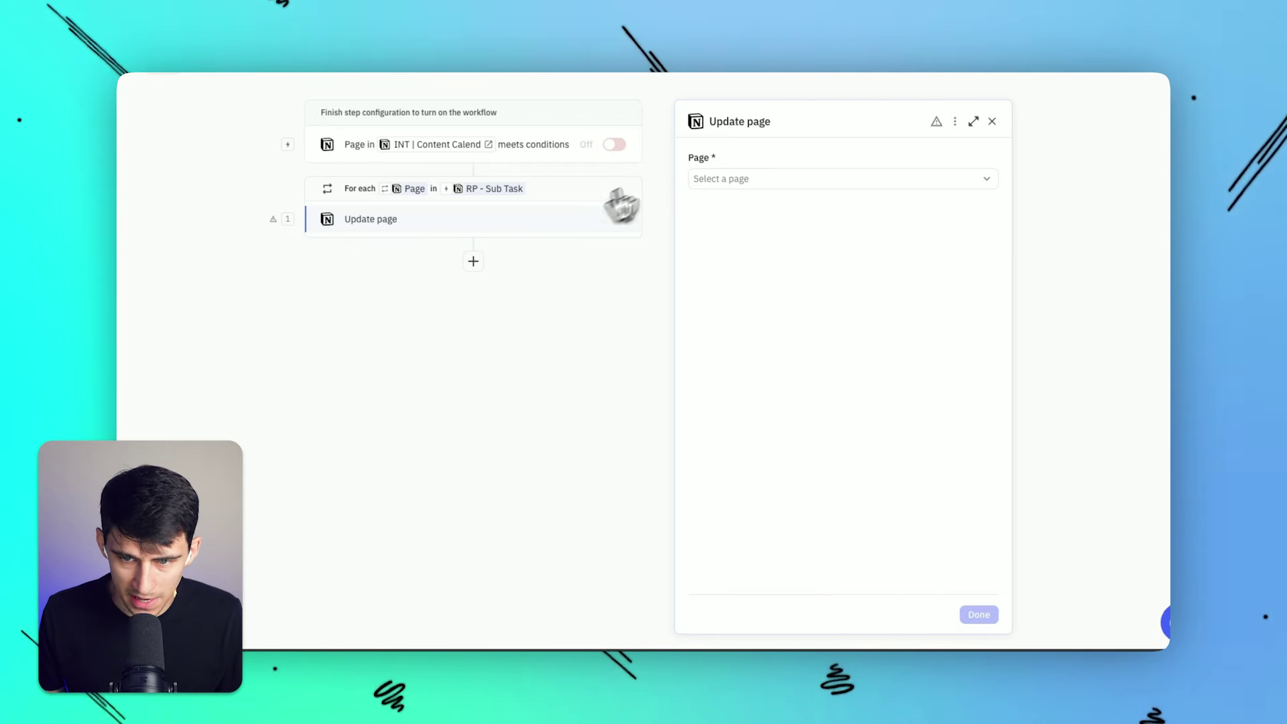
pyautogui.click(701, 181)
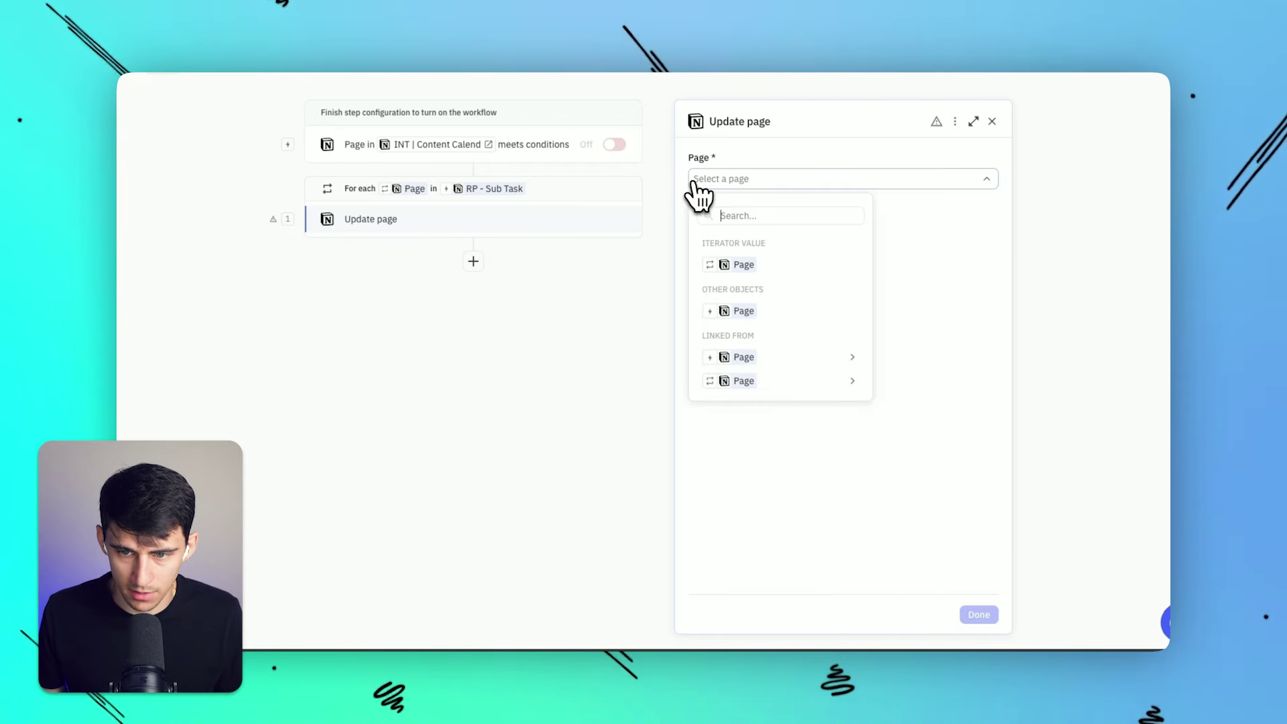
pyautogui.click(743, 266)
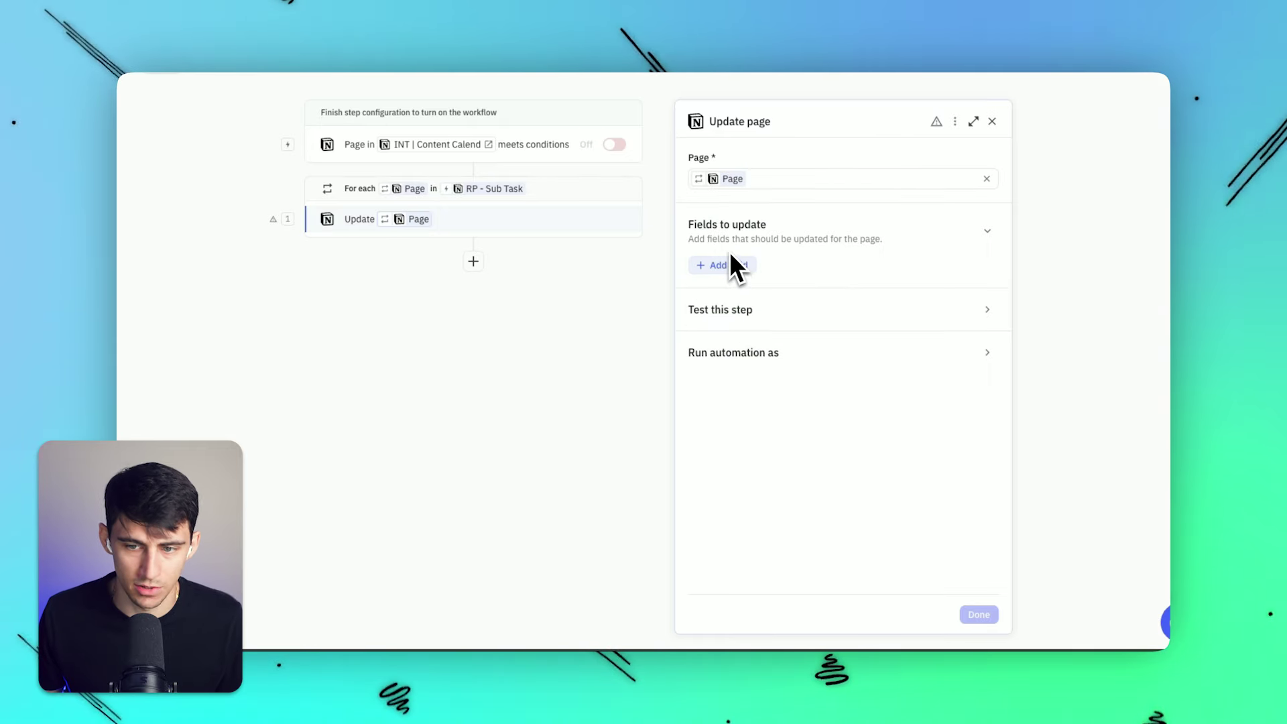
# Step: Add the Checkbox field to the update and set it to Yes
pyautogui.click(740, 265)
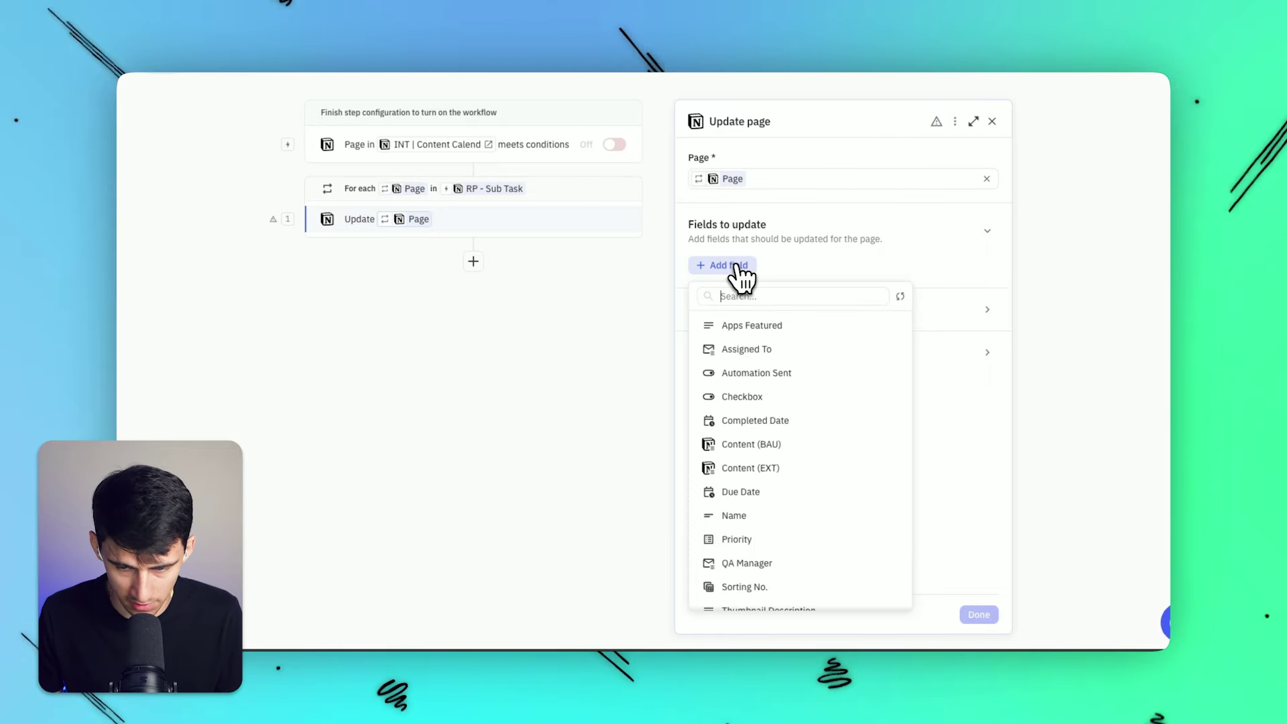
pyautogui.click(757, 397)
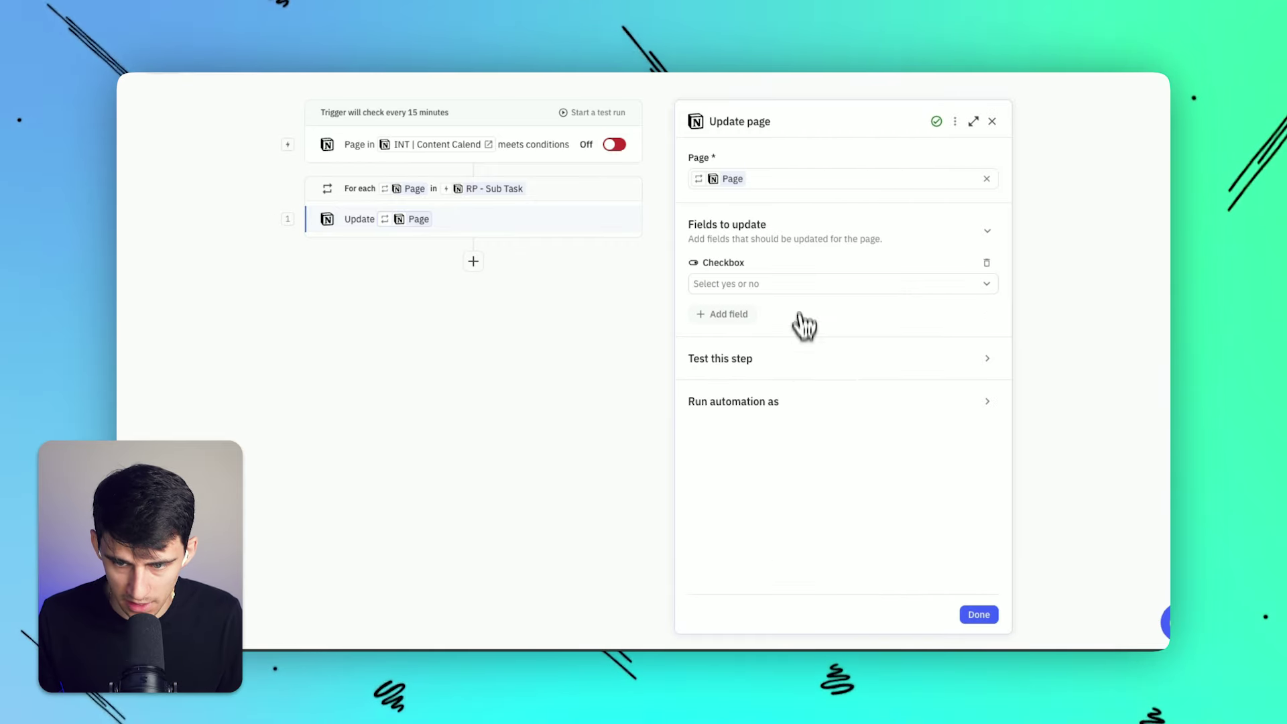
pyautogui.click(795, 284)
pyautogui.click(771, 317)
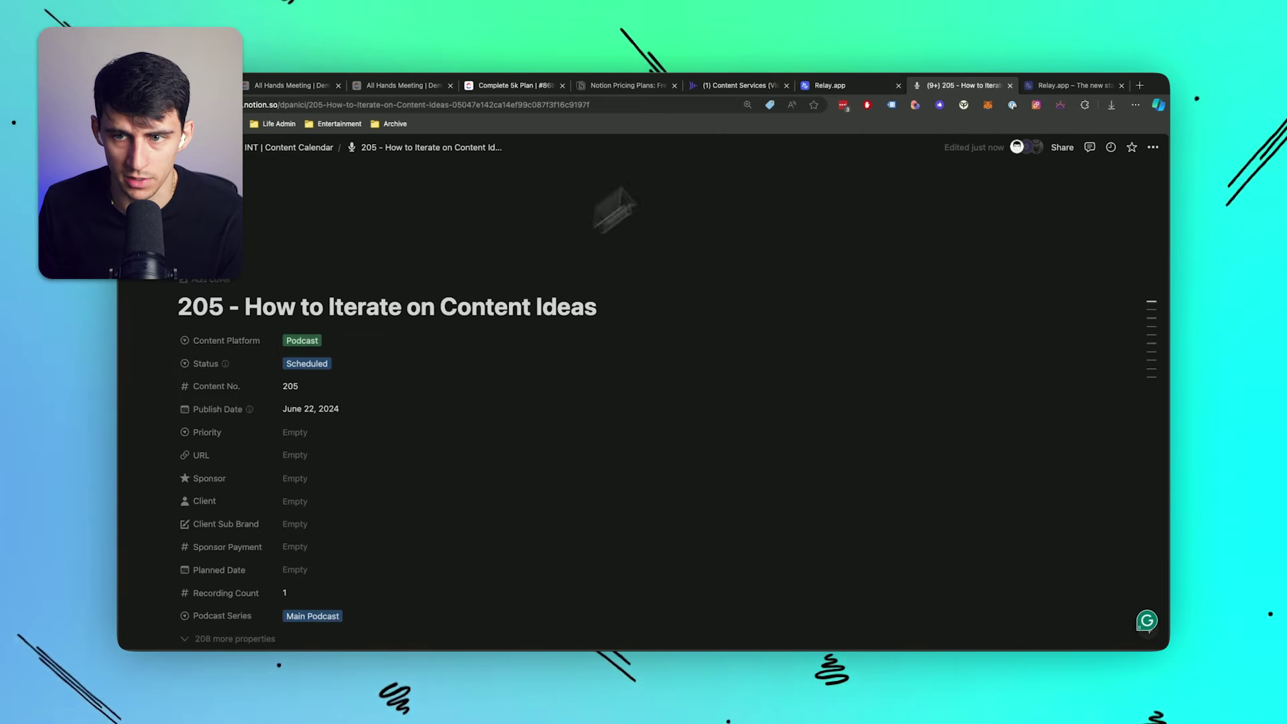
# Step: Show the 205 page's Sub Task Checklist with Schedule Content and Record Podcast unchecked
pyautogui.click(846, 88)
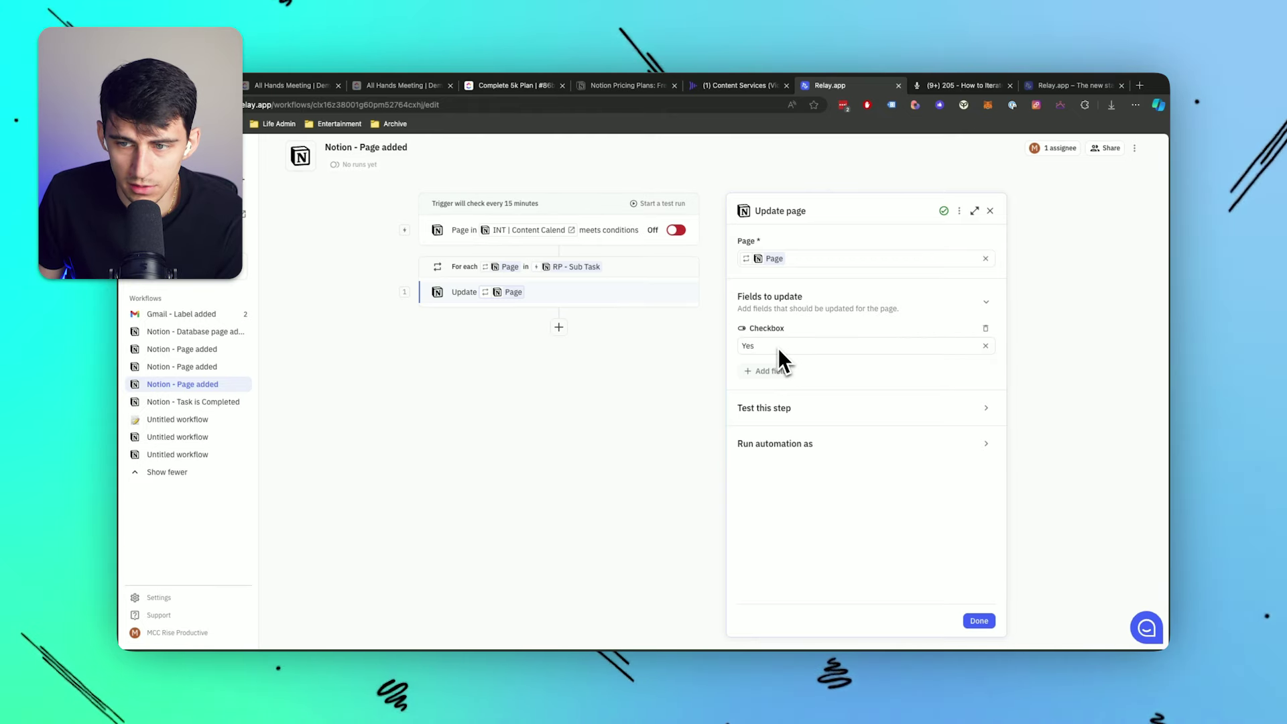
pyautogui.hotkey('ctrl', 'Tab')
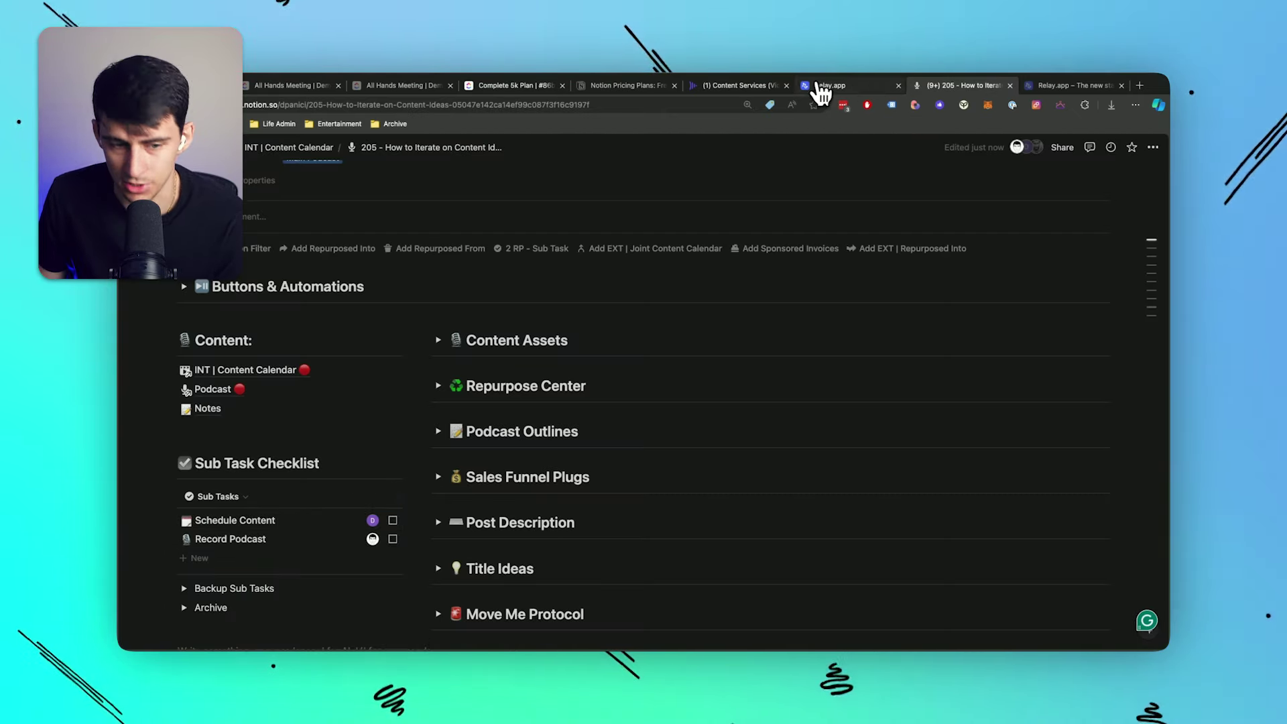
pyautogui.click(371, 540)
pyautogui.click(392, 548)
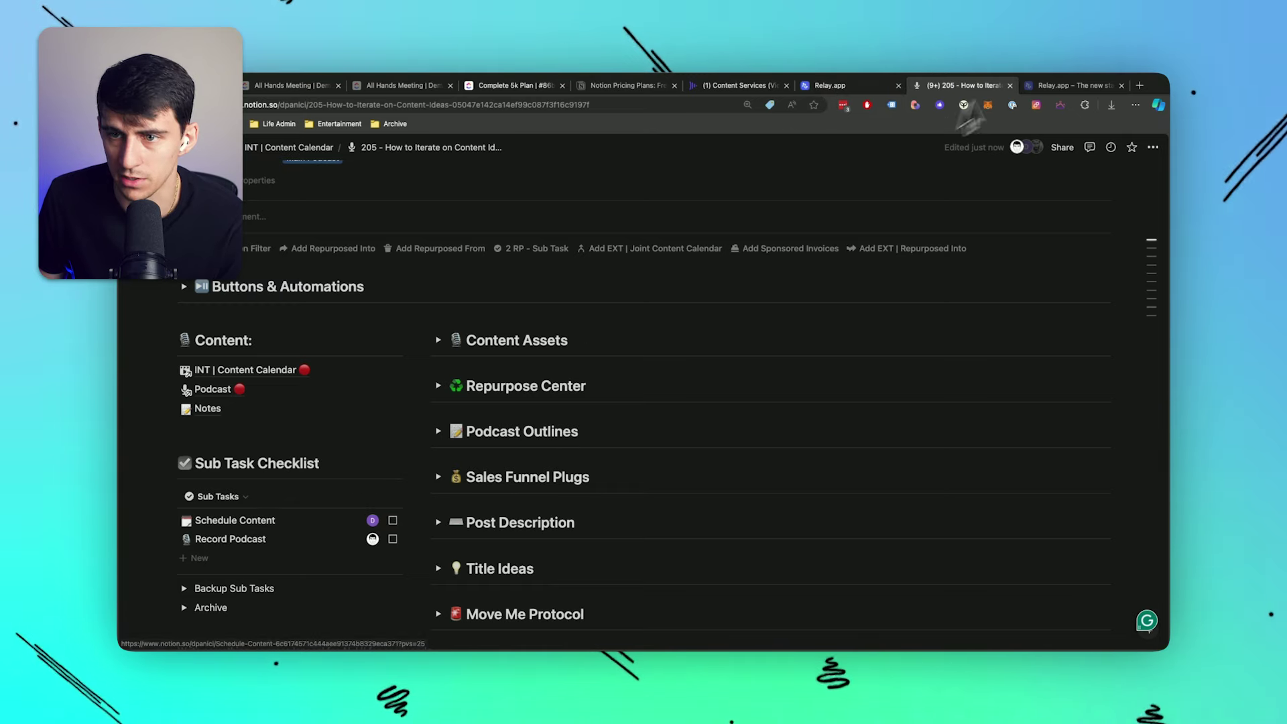
# Step: Create and start a test run using the 205 - How to Iterate on Content Ideas page
pyautogui.click(865, 86)
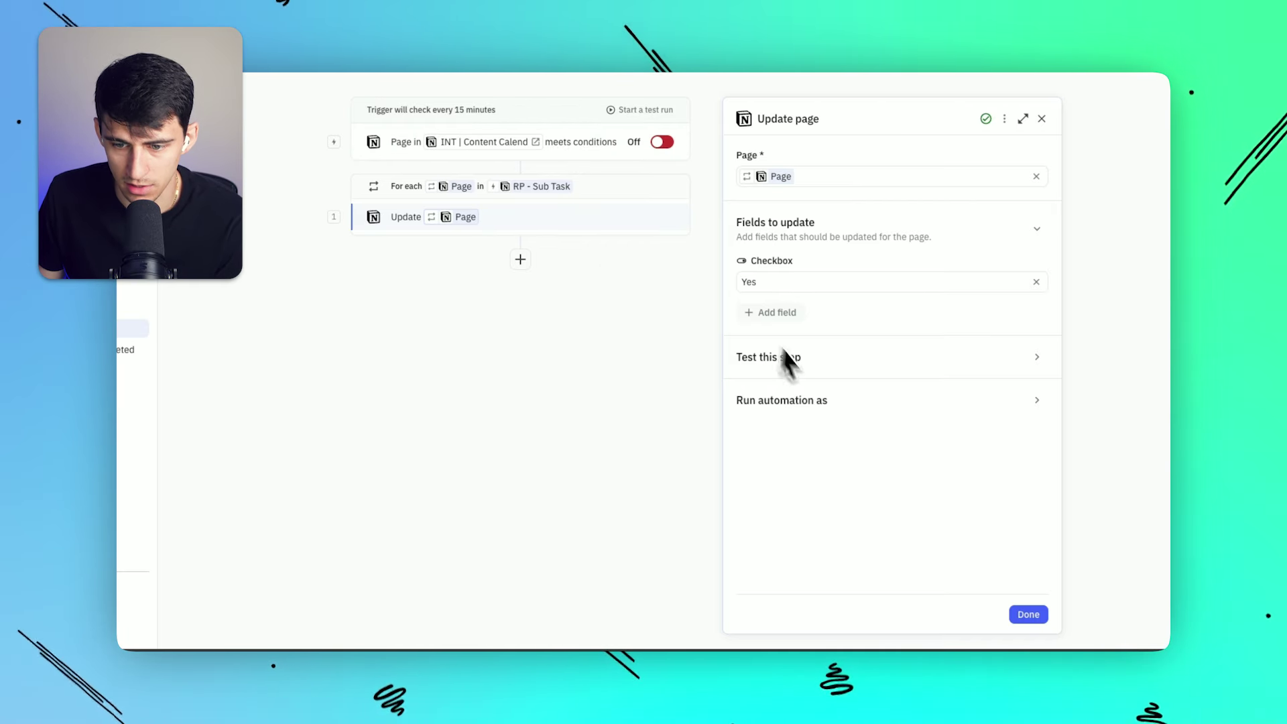
pyautogui.click(809, 362)
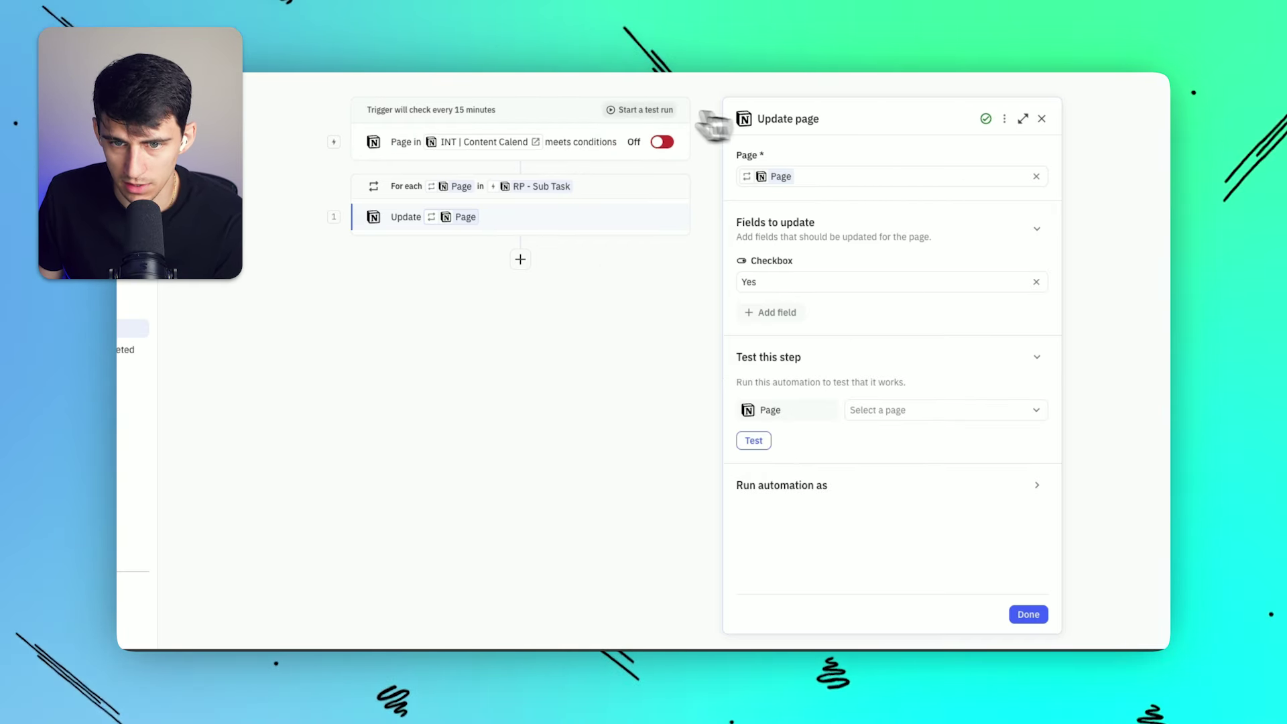
pyautogui.click(640, 110)
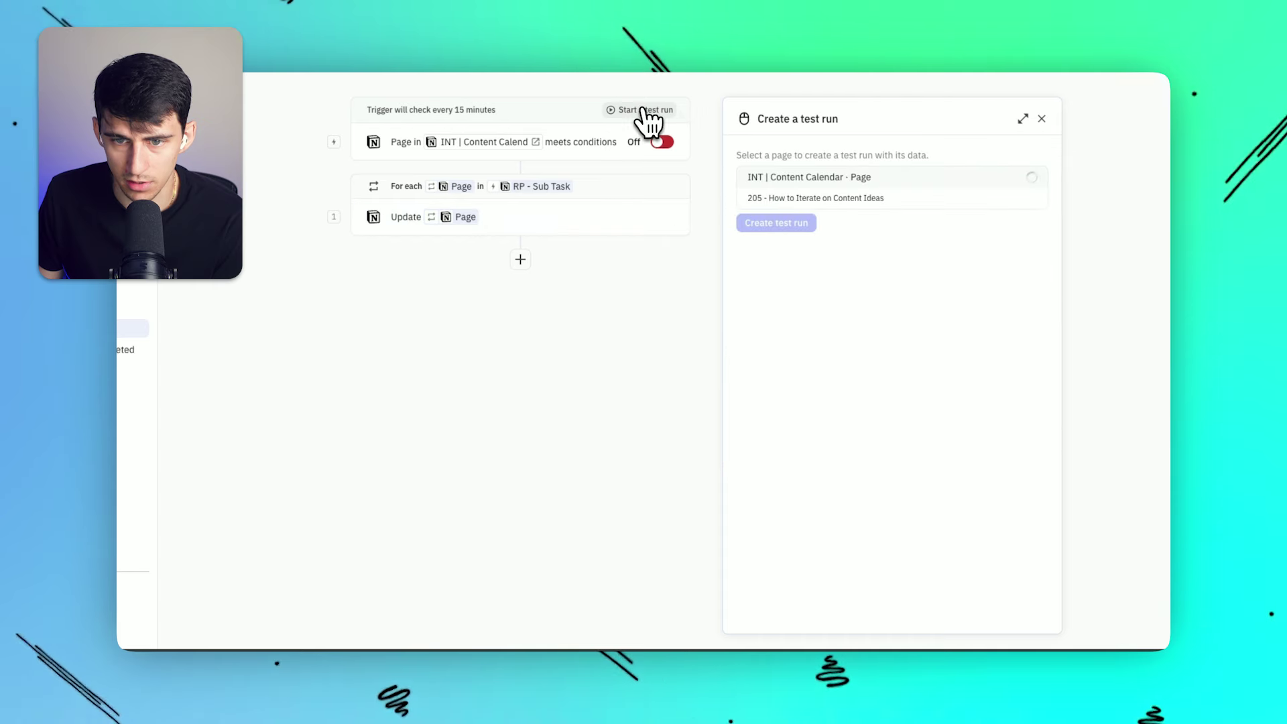
pyautogui.click(847, 205)
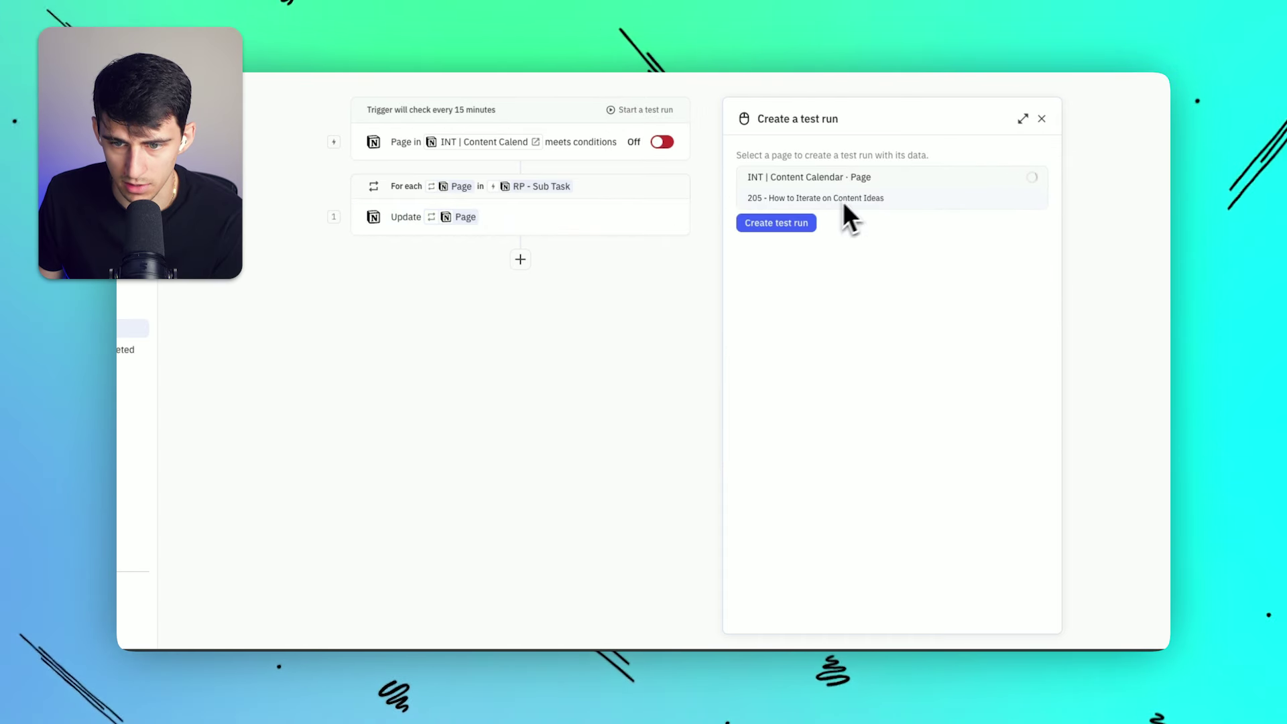
pyautogui.click(799, 224)
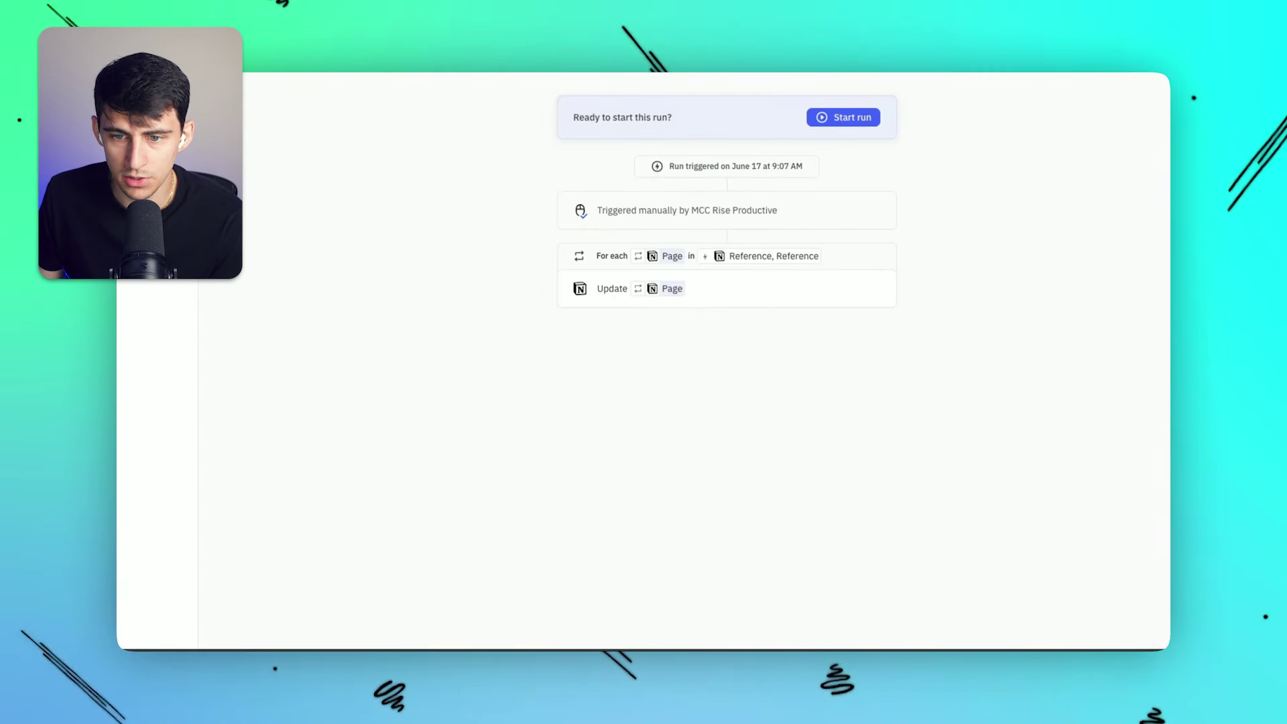
pyautogui.click(826, 119)
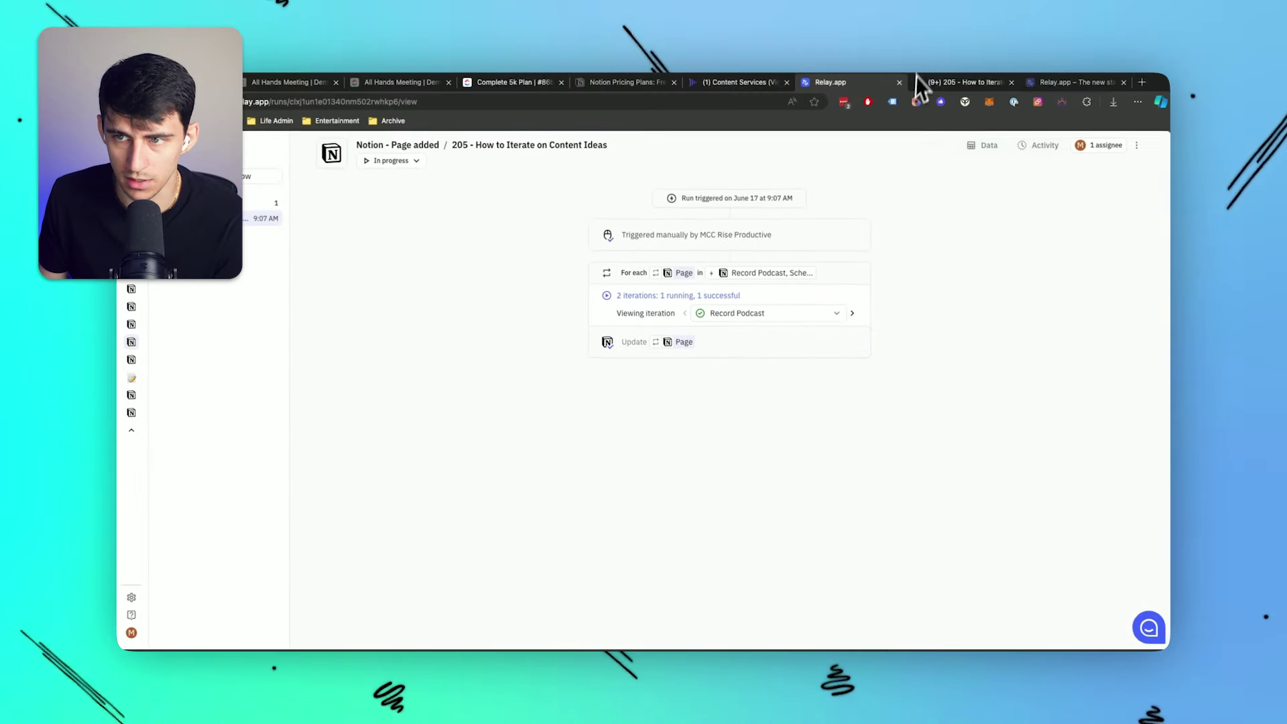
# Step: Compare the run's sub-task iterations with the now-checked Notion checkboxes
pyautogui.click(919, 81)
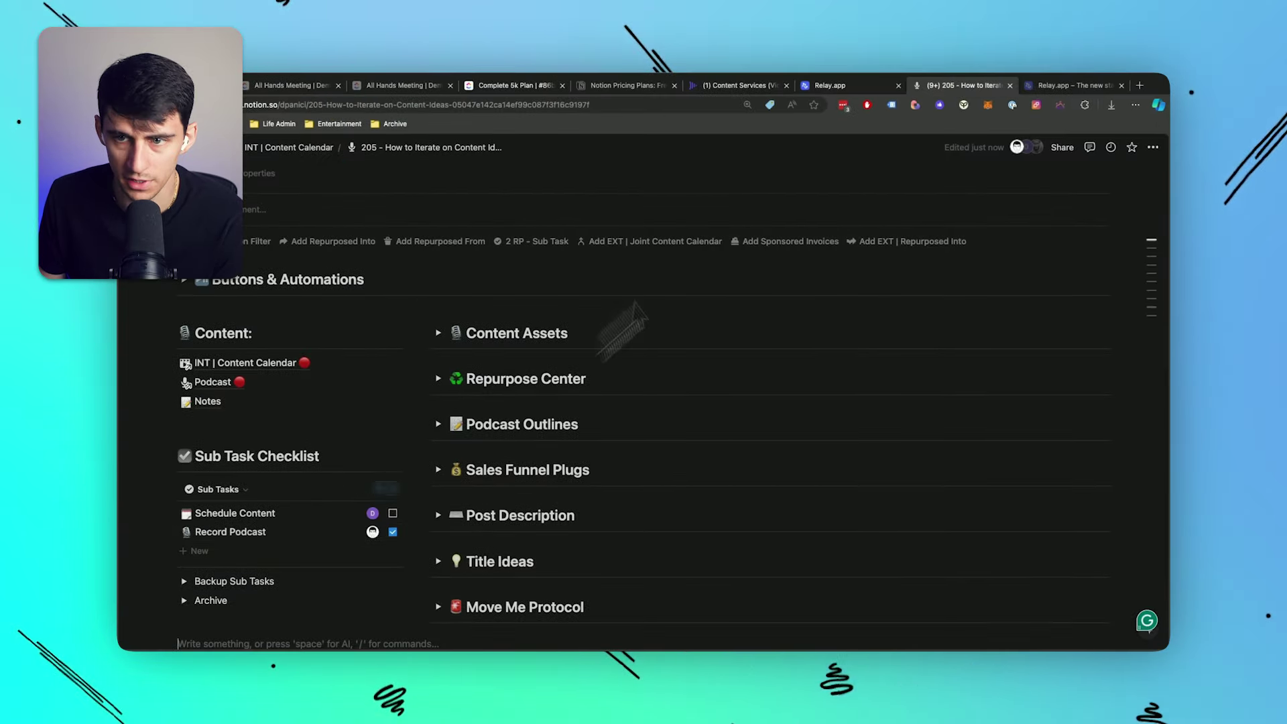
pyautogui.click(846, 86)
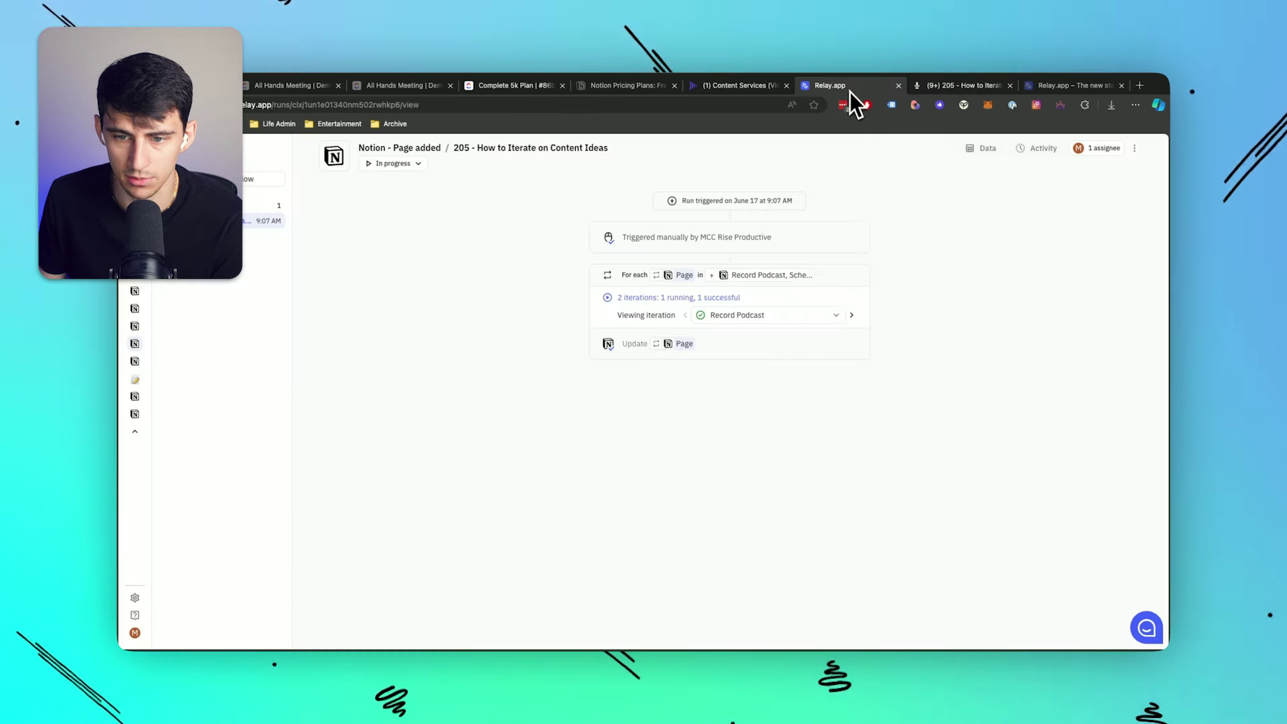
pyautogui.click(852, 315)
pyautogui.click(952, 85)
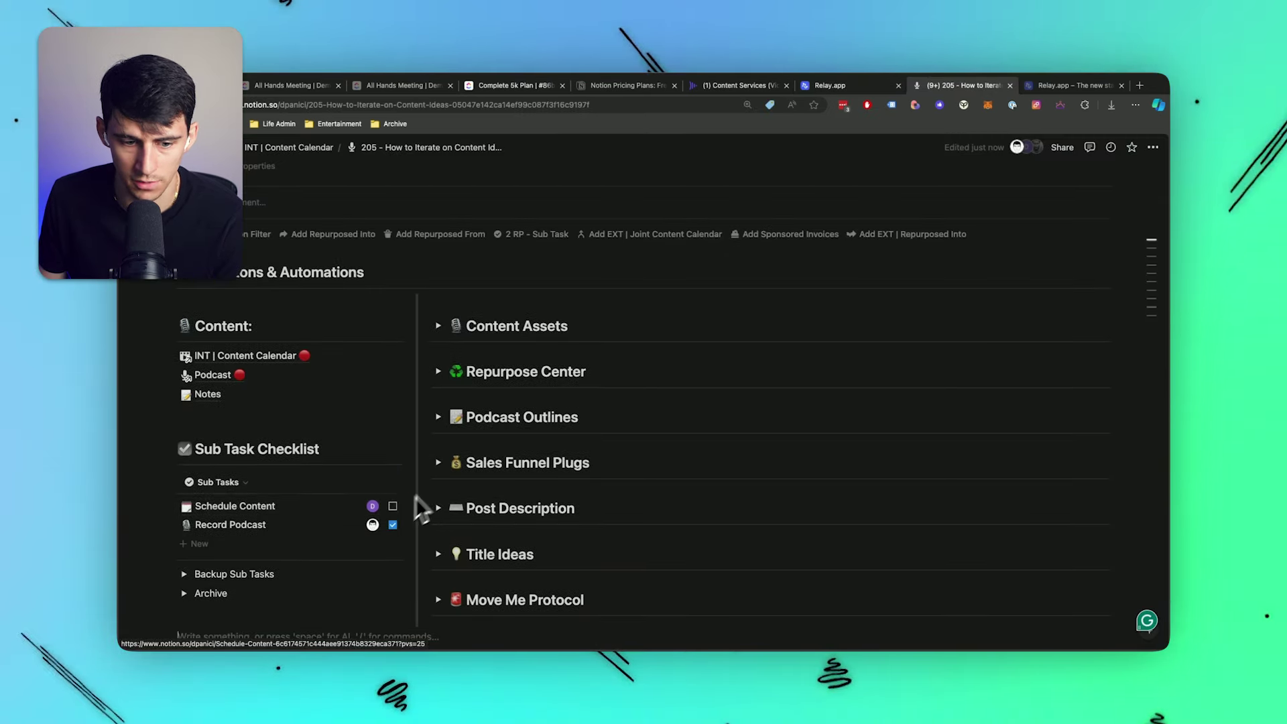
pyautogui.hotkey('ctrl', 'shift', 'Tab')
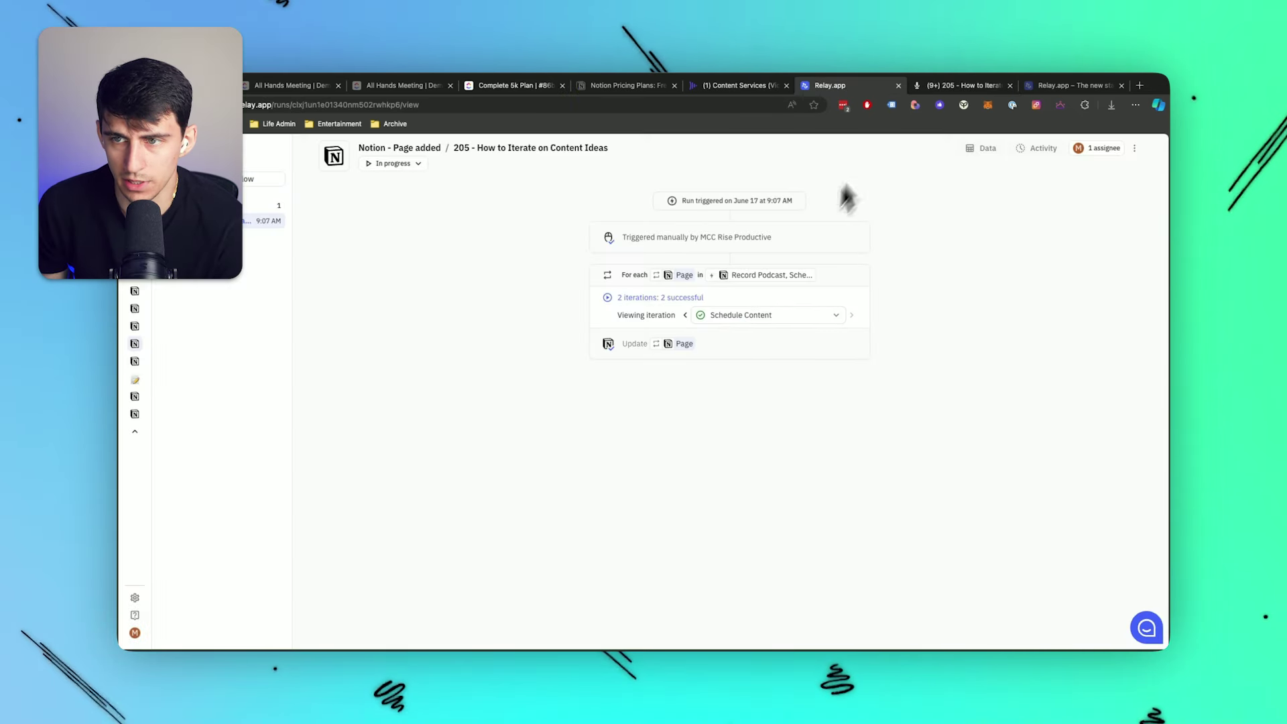
pyautogui.click(940, 85)
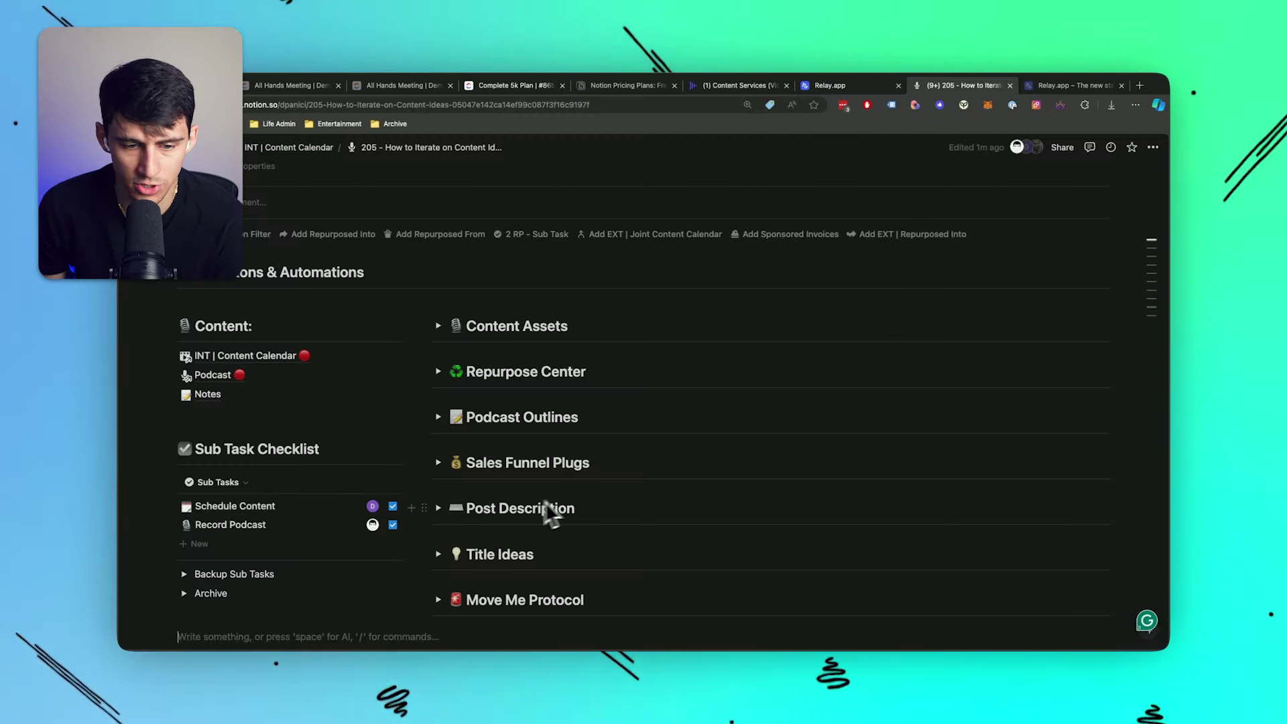
pyautogui.scroll(8, 531, 517)
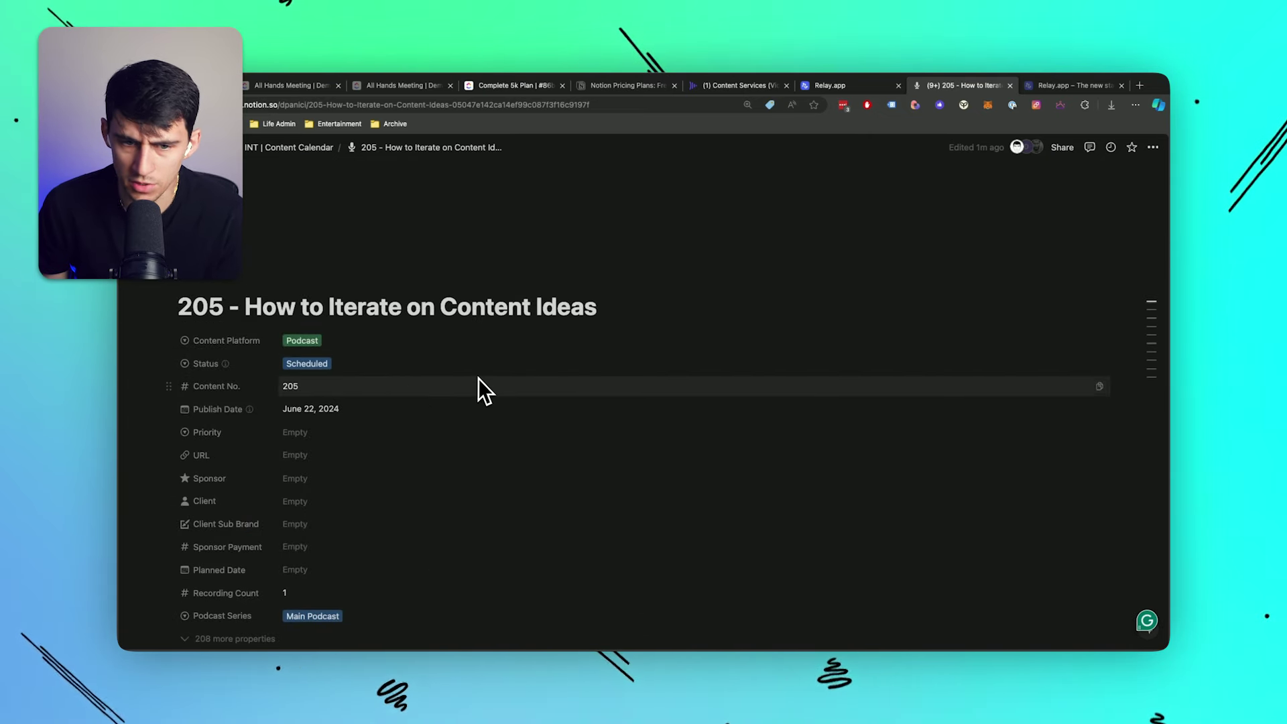
pyautogui.hotkey('ctrl', 'shift', 'Tab')
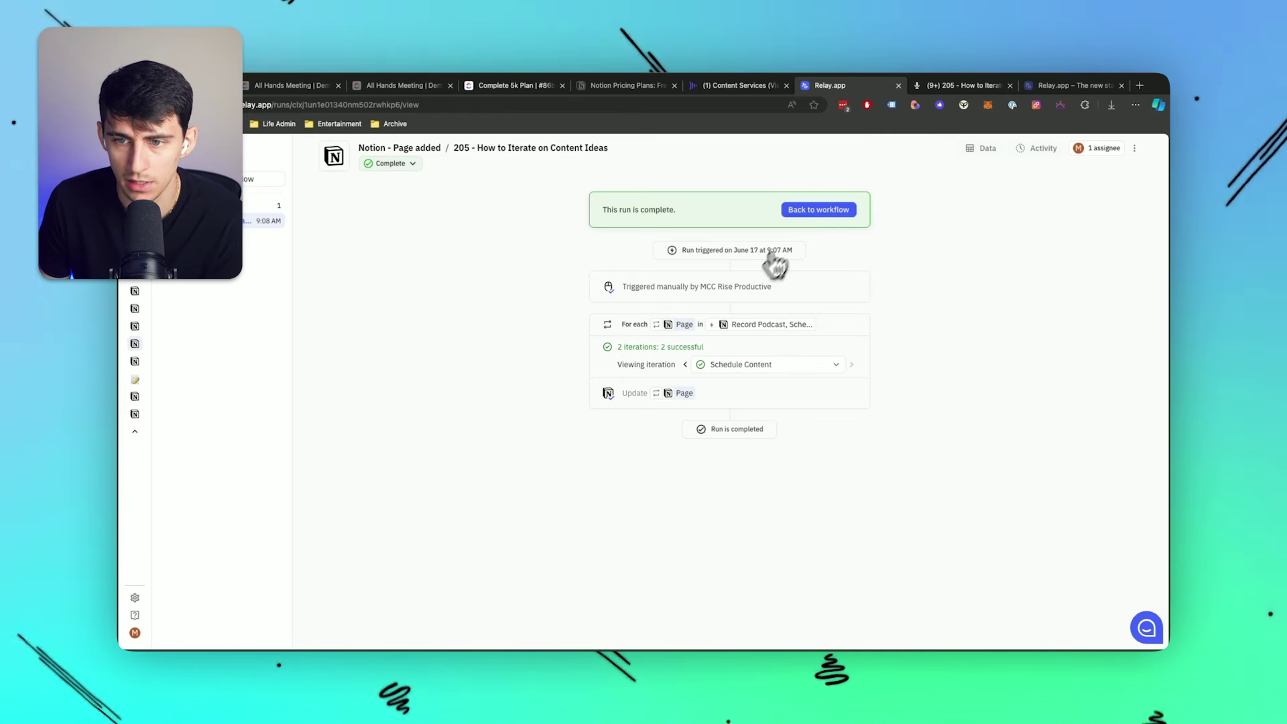
# Step: Add a Notion Update page step targeting the trigger's page
pyautogui.click(818, 209)
pyautogui.click(712, 327)
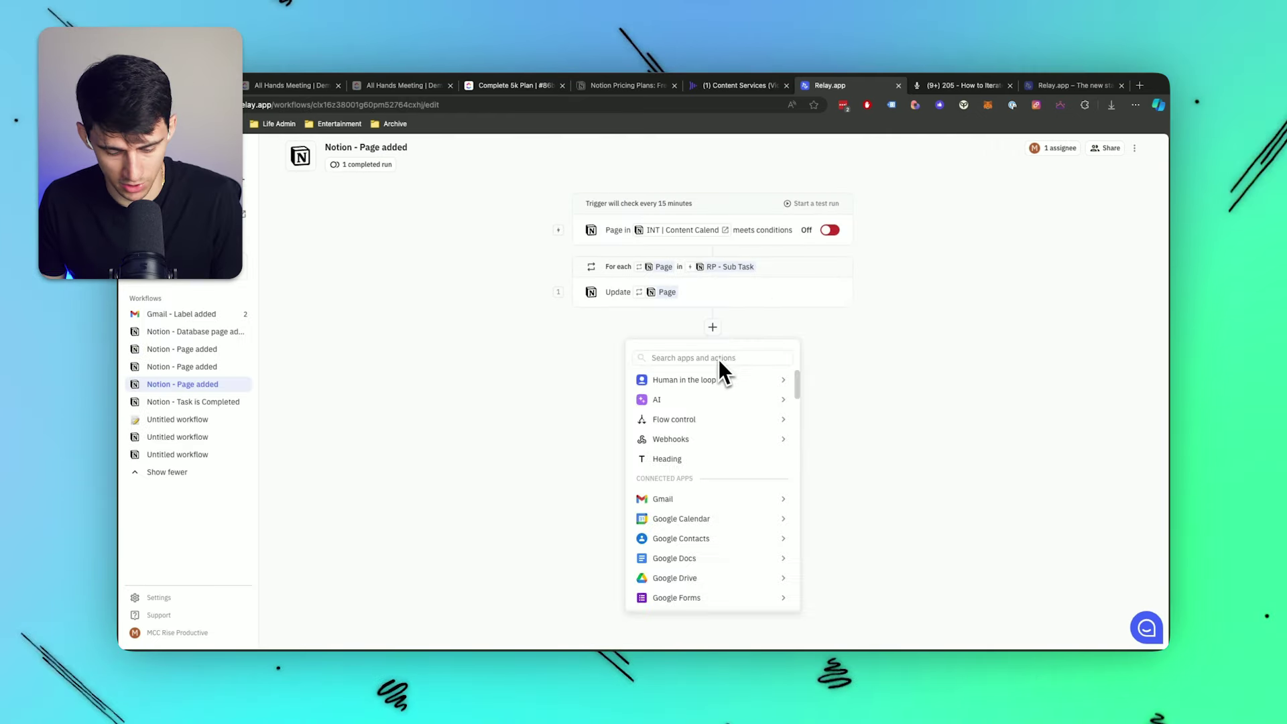
pyautogui.write('ai')
pyautogui.press('BackSpace')
pyautogui.press('BackSpace')
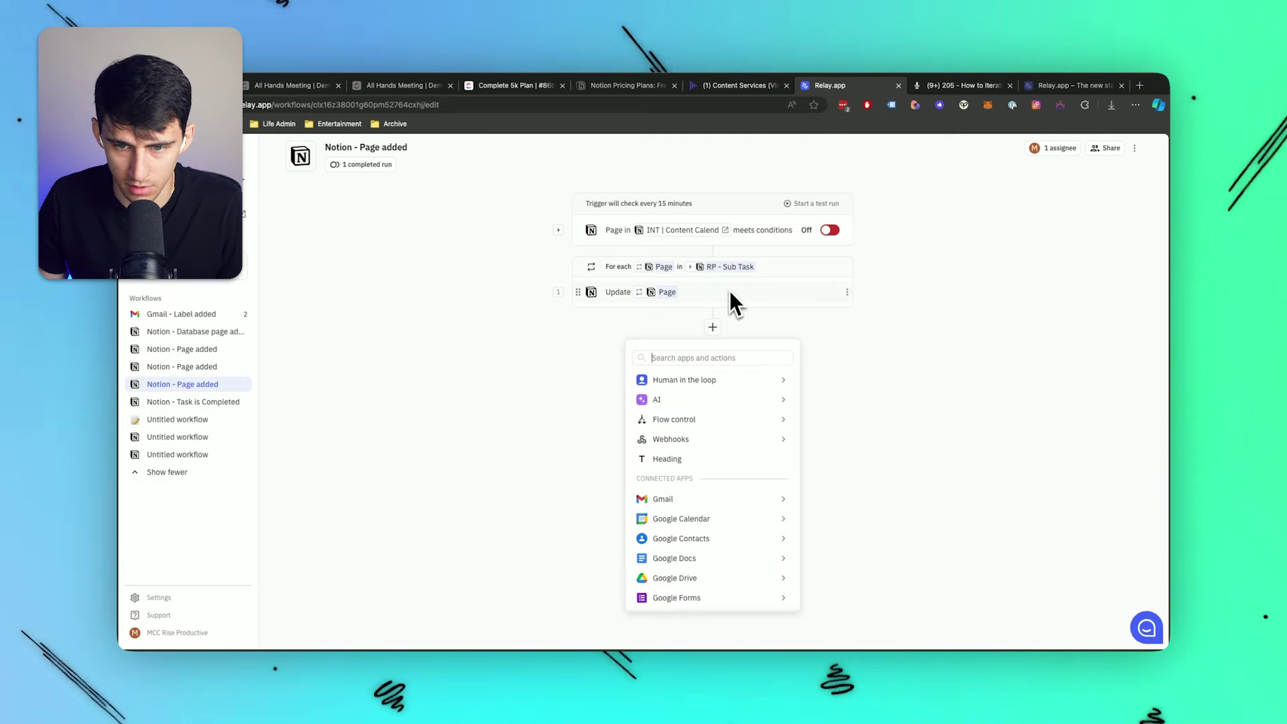
pyautogui.write('notion')
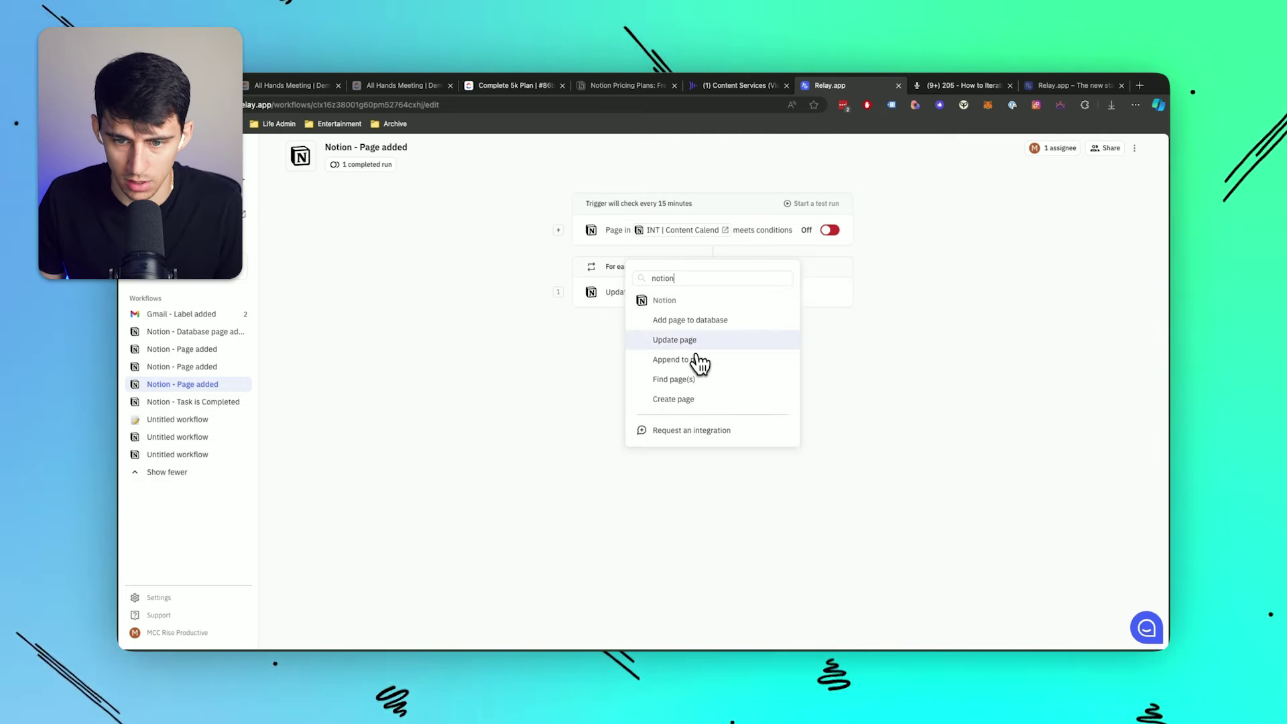
pyautogui.click(697, 338)
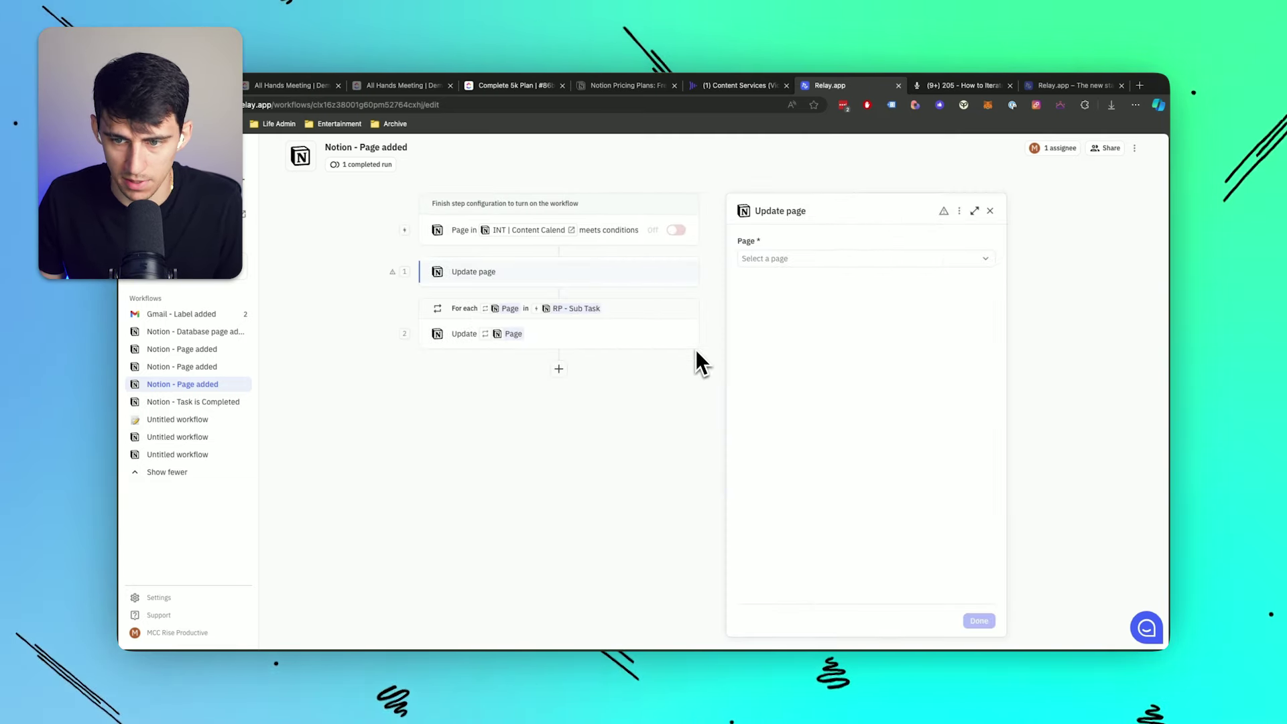
pyautogui.click(811, 261)
pyautogui.click(779, 341)
# Step: Set the update's Status field to Published and finish the step
pyautogui.click(777, 332)
pyautogui.write('stat')
pyautogui.click(788, 400)
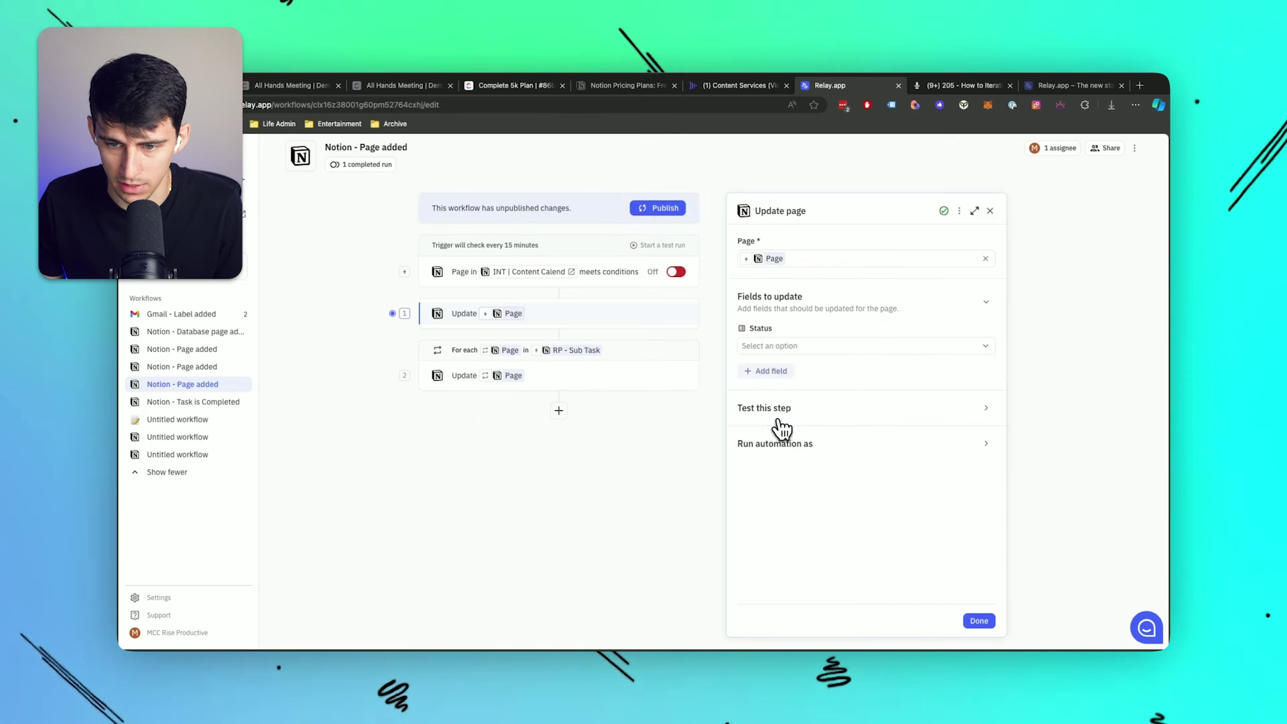
pyautogui.click(785, 346)
pyautogui.click(770, 571)
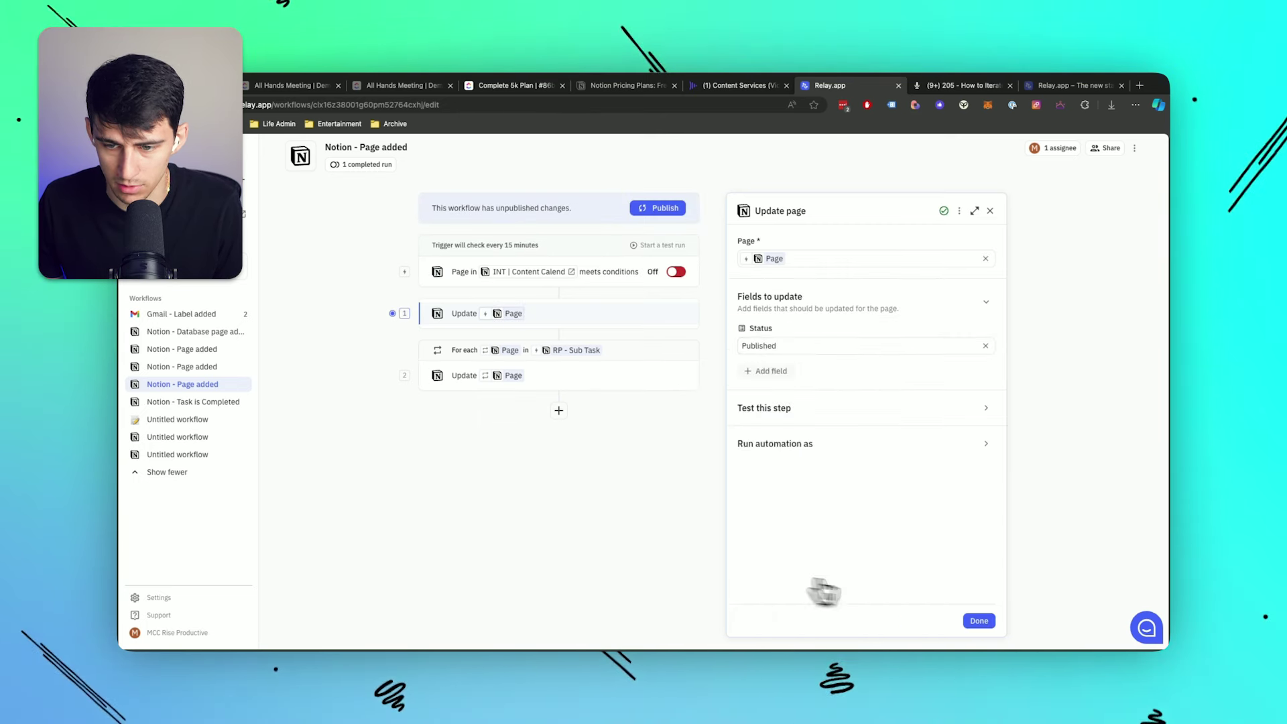
pyautogui.click(966, 620)
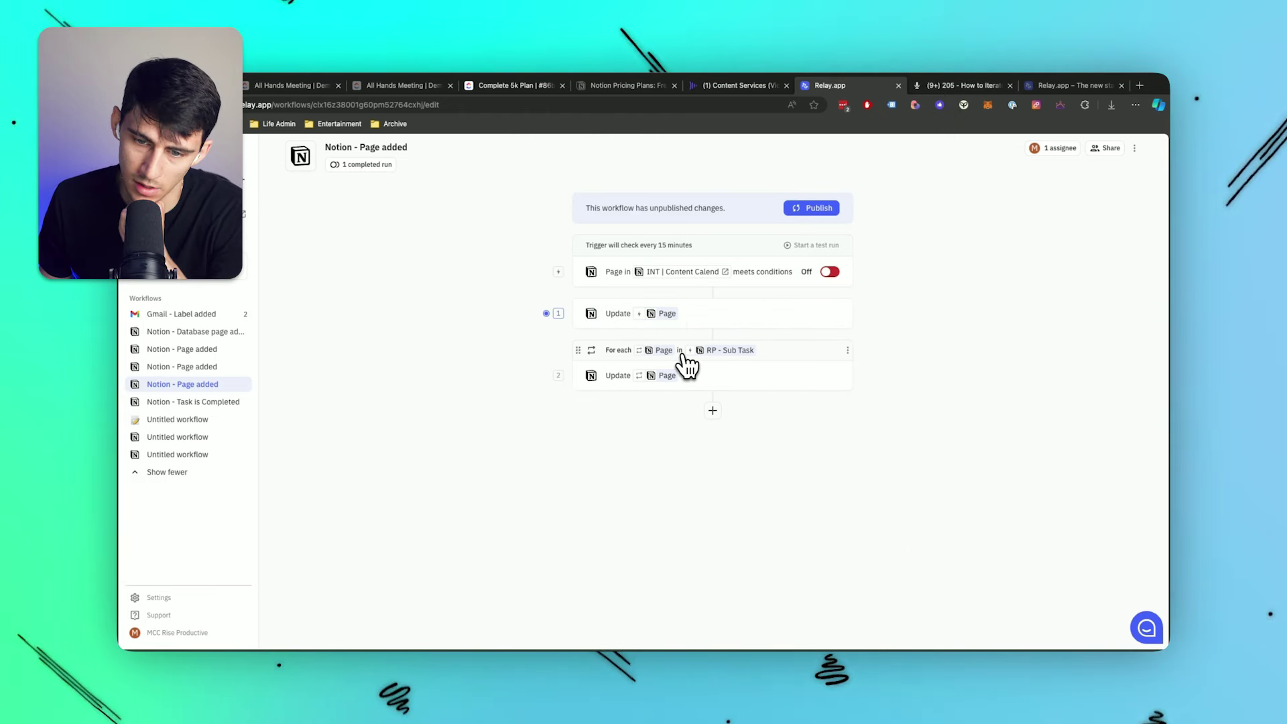
# Step: Check the Status options on the Notion content page
pyautogui.click(959, 85)
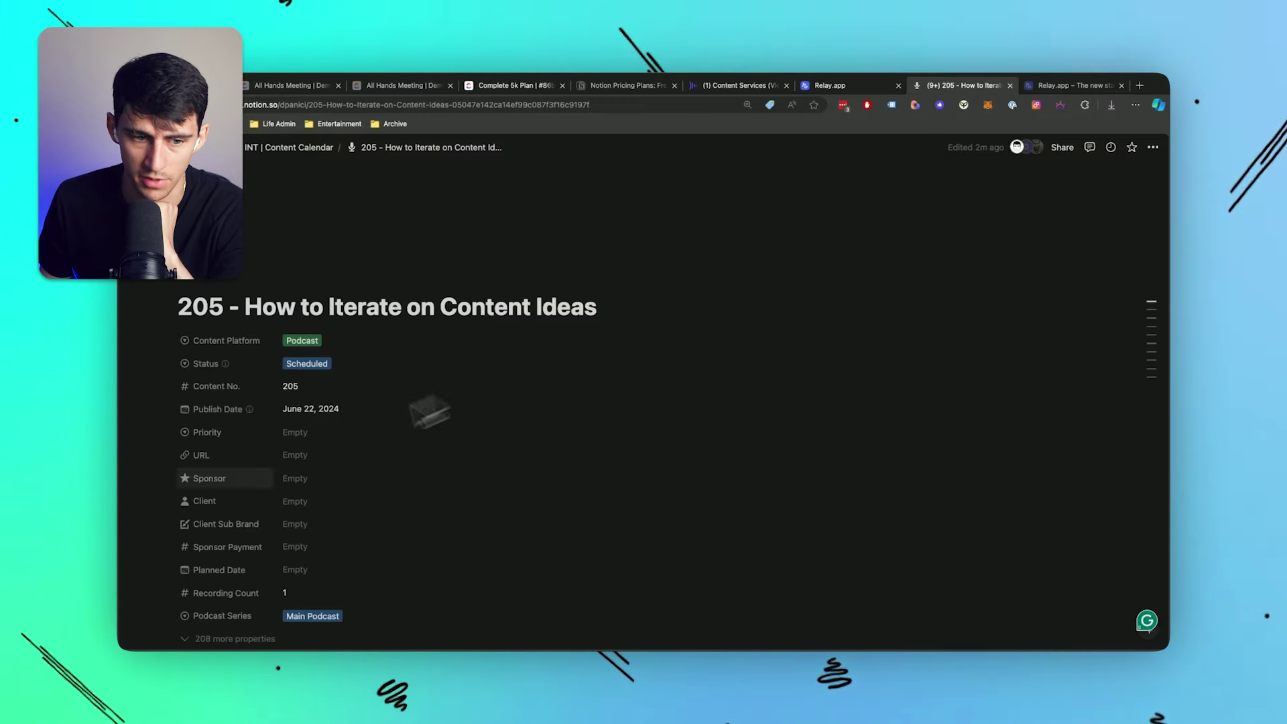
pyautogui.scroll(-10, 405, 356)
pyautogui.scroll(10, 404, 356)
pyautogui.click(325, 354)
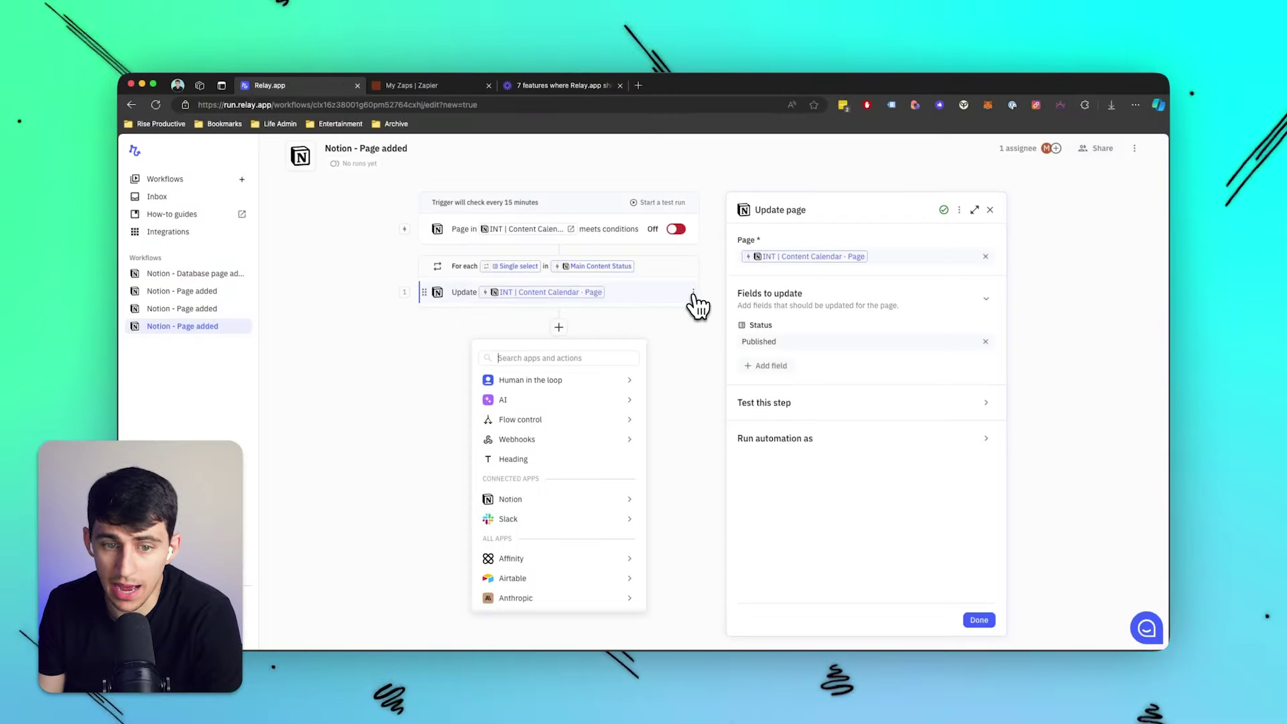
# Step: Move the Published Update page step out of the For each loop
pyautogui.click(693, 293)
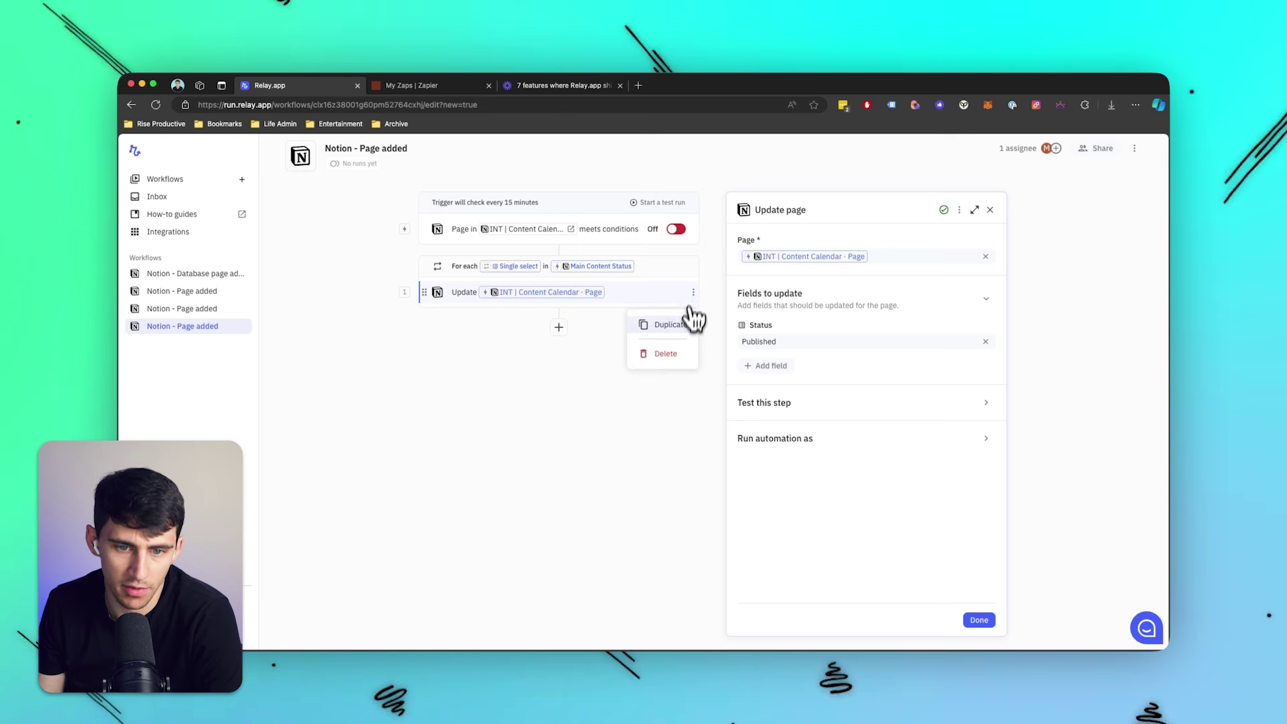
pyautogui.click(673, 267)
pyautogui.click(692, 323)
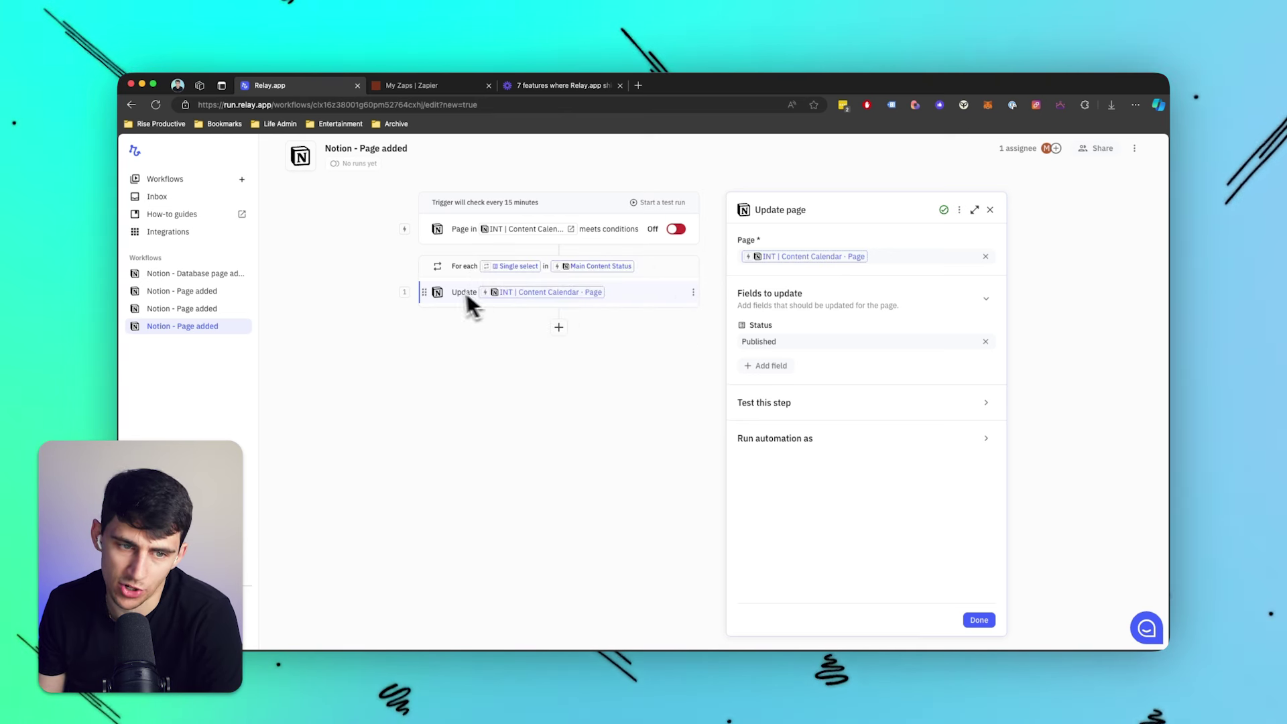
pyautogui.moveTo(428, 290); pyautogui.dragTo(536, 336)
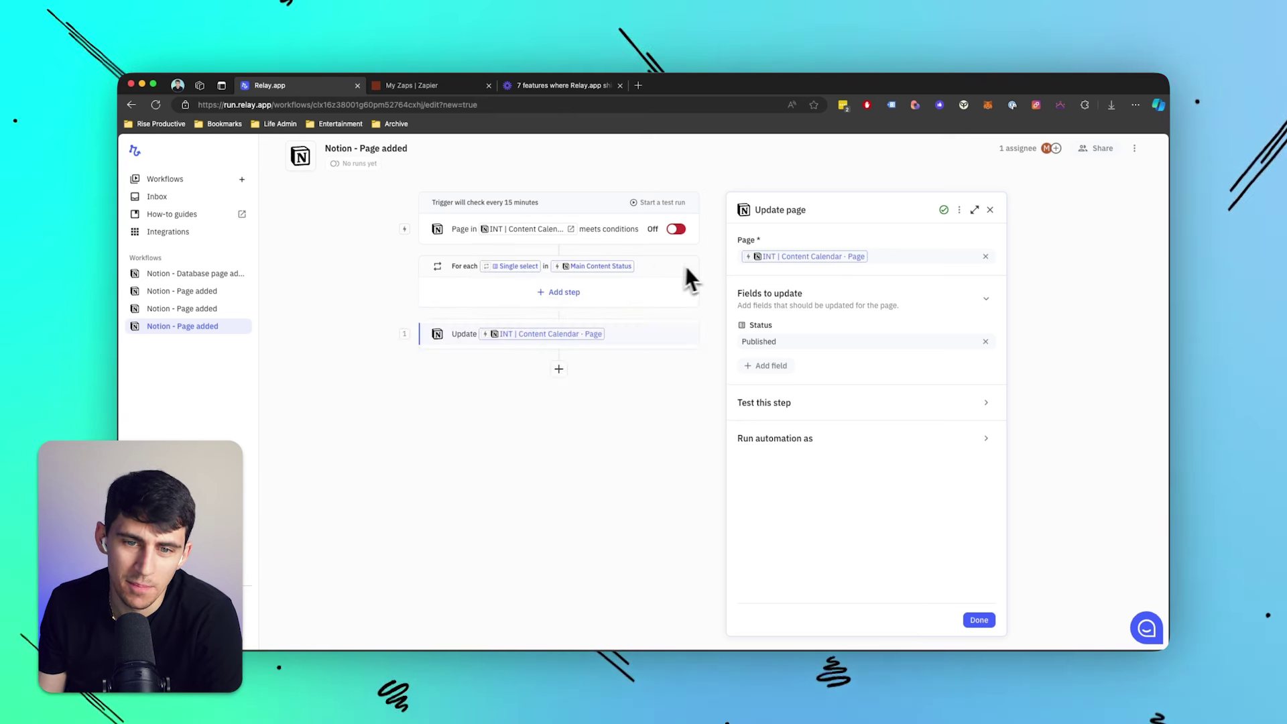
# Step: Delete the empty For each loop and bring up the Human in the loop step options
pyautogui.click(686, 295)
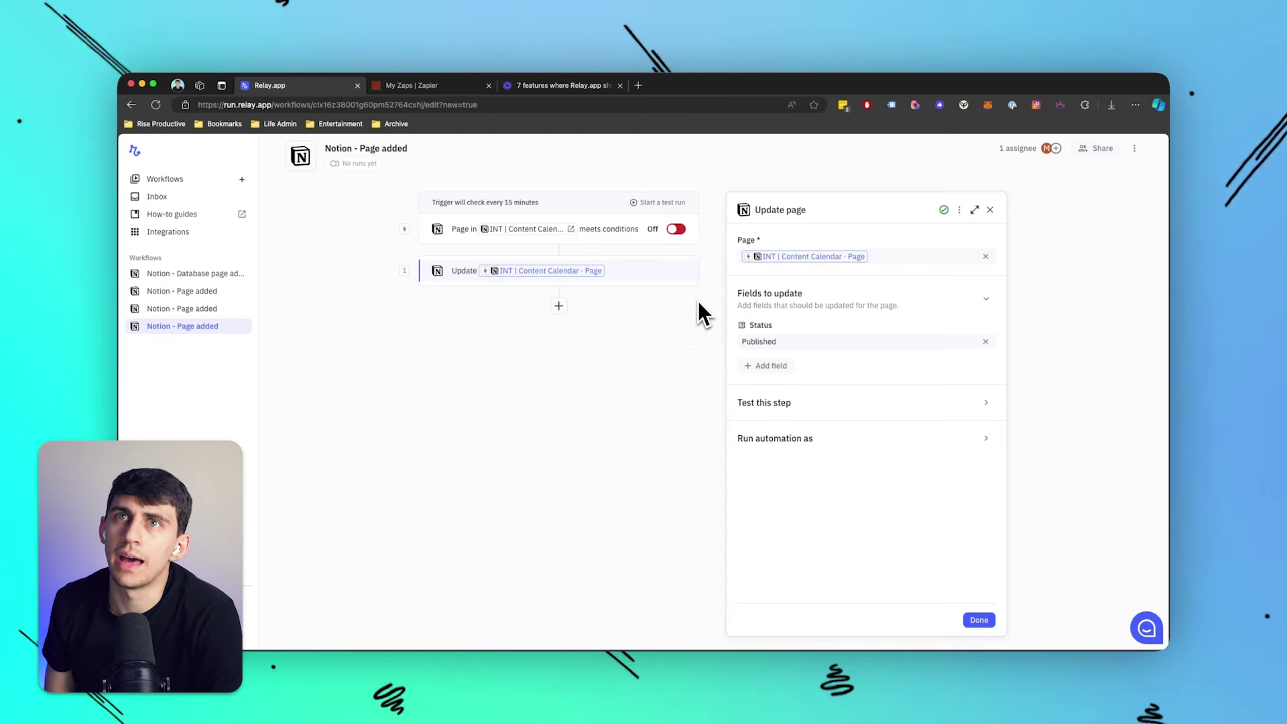
pyautogui.click(559, 306)
pyautogui.moveTo(566, 353)
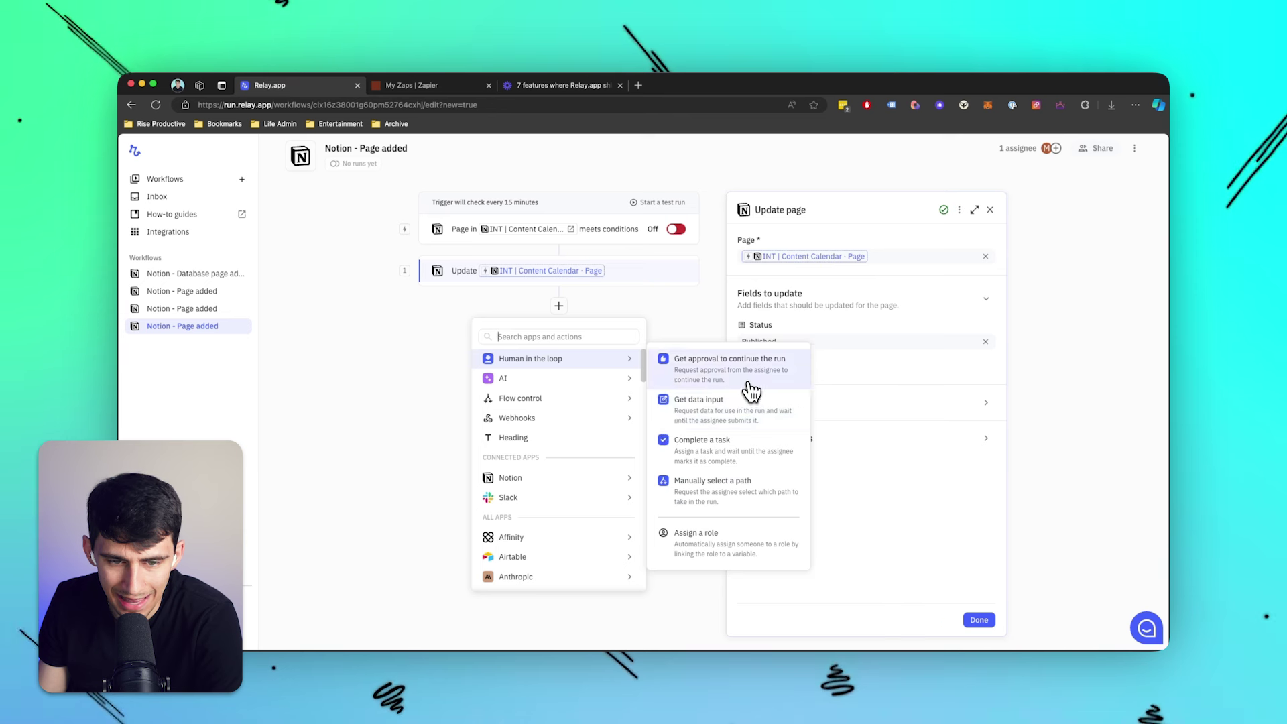
# Step: Add a Slack DM approval step asking 'Hey is this ready to be marked as published?'
pyautogui.click(751, 391)
pyautogui.click(784, 257)
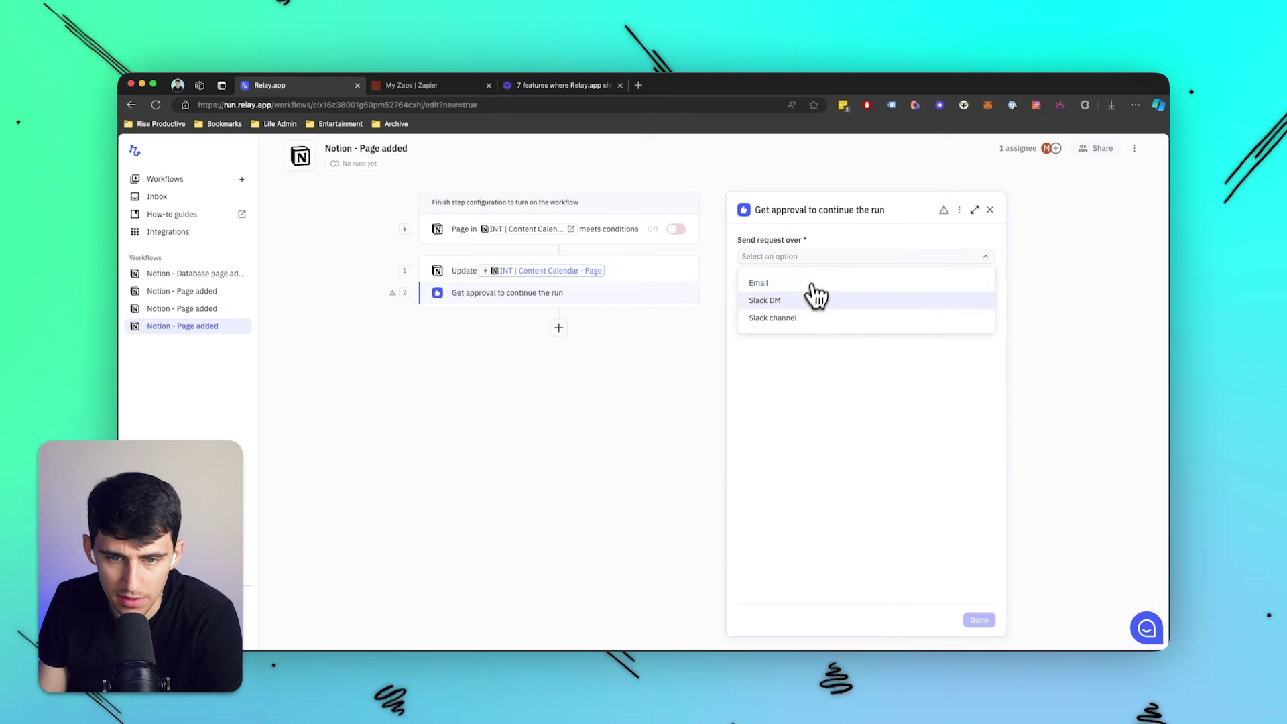
pyautogui.click(791, 297)
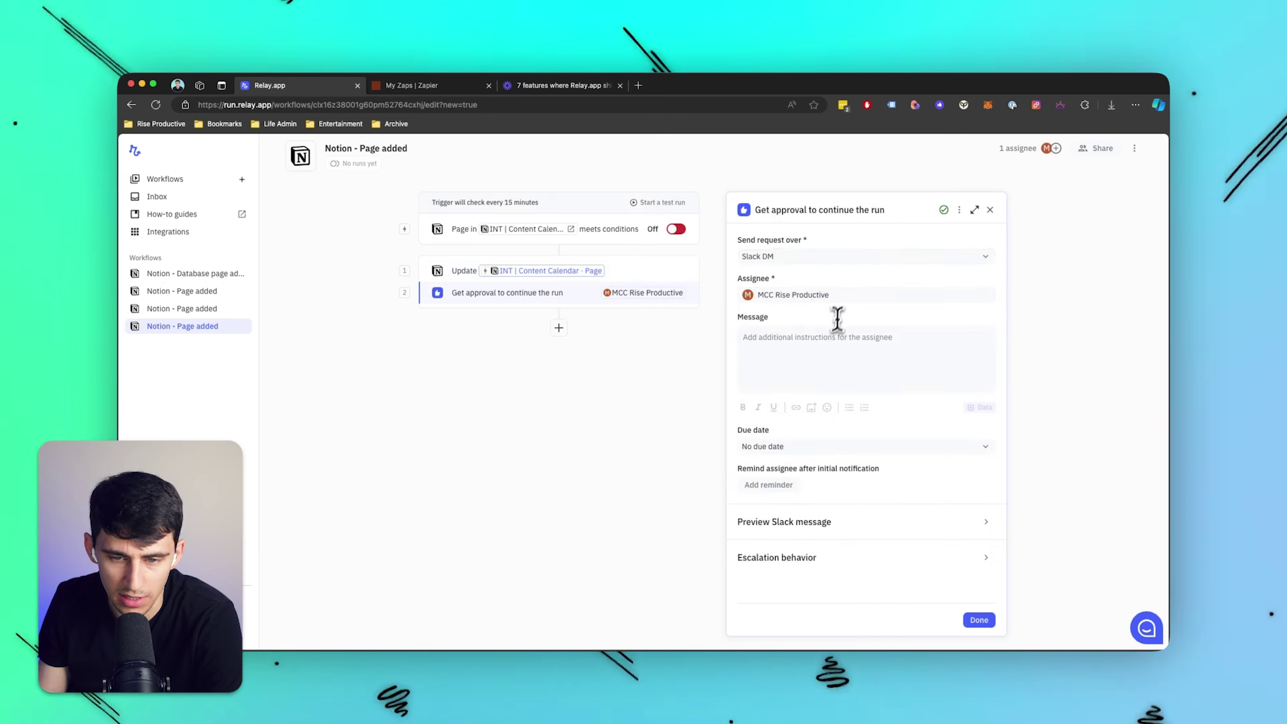
pyautogui.click(828, 344)
pyautogui.write('Hey is this ready to be marked as')
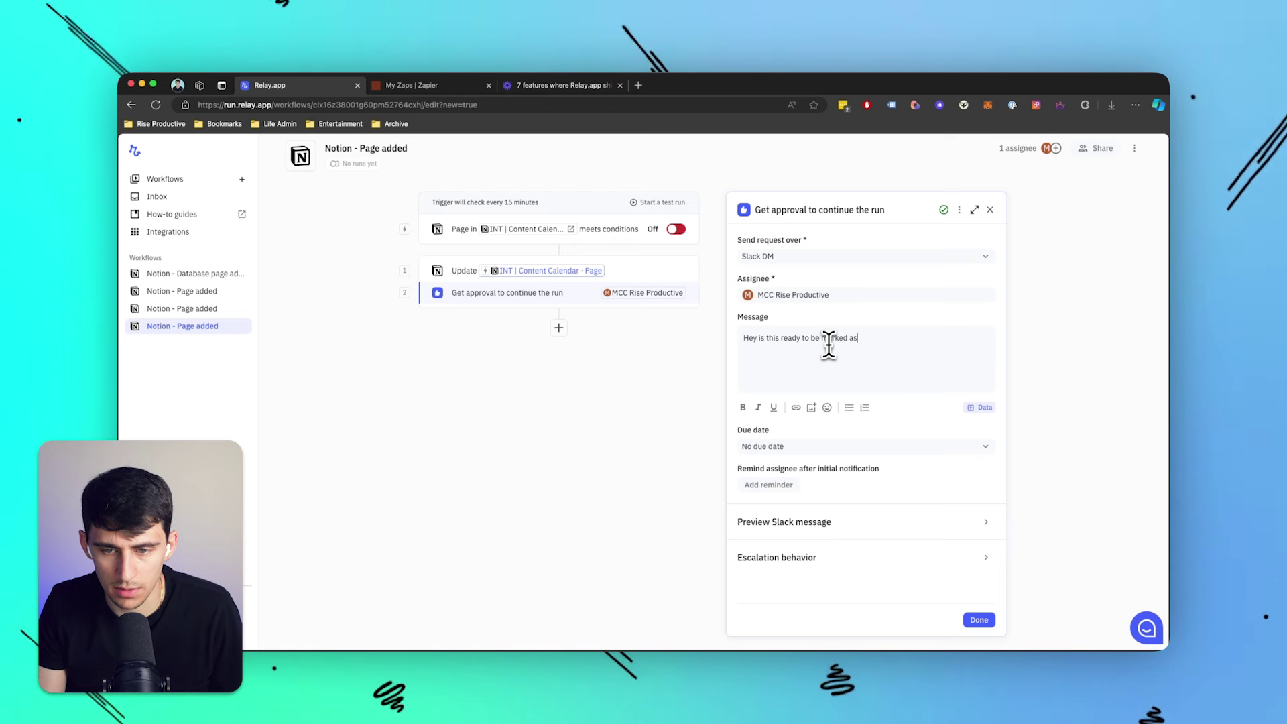
pyautogui.write(' publ')
pyautogui.press('Tab')
pyautogui.write('?')
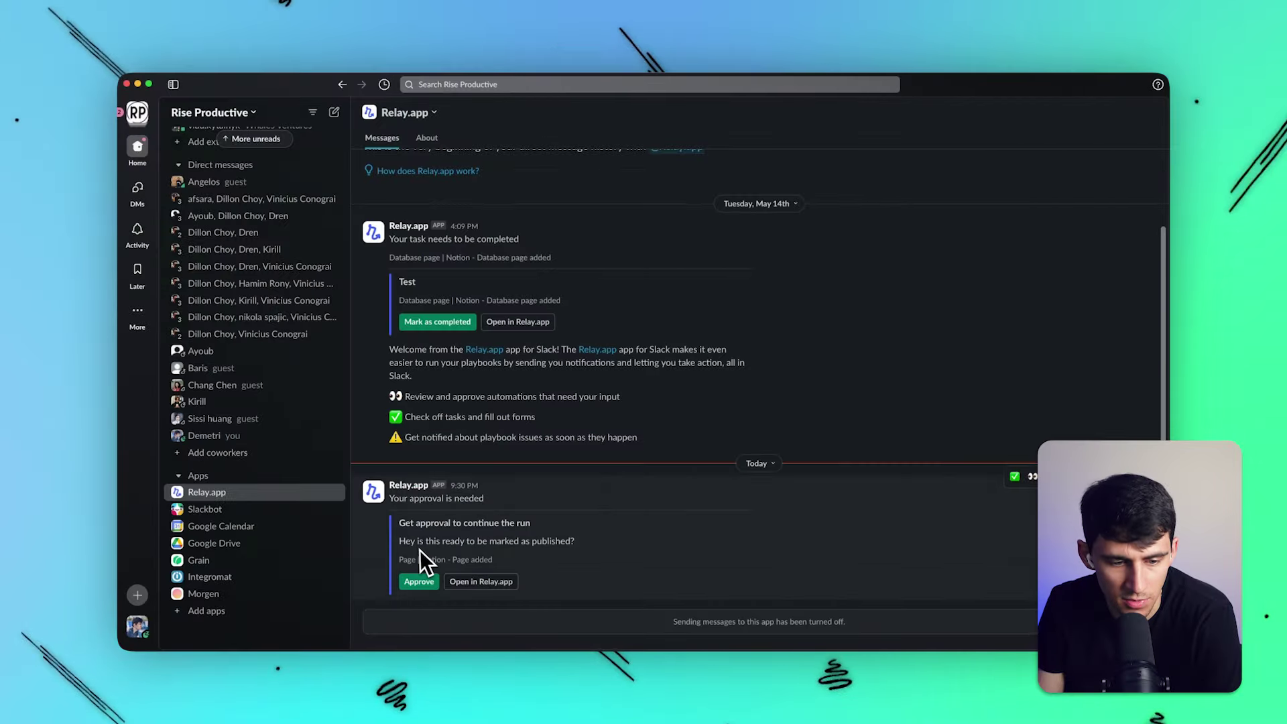
# Step: Approve the test request in Slack and go back to the workflow in Relay.app
pyautogui.click(419, 583)
pyautogui.click(769, 392)
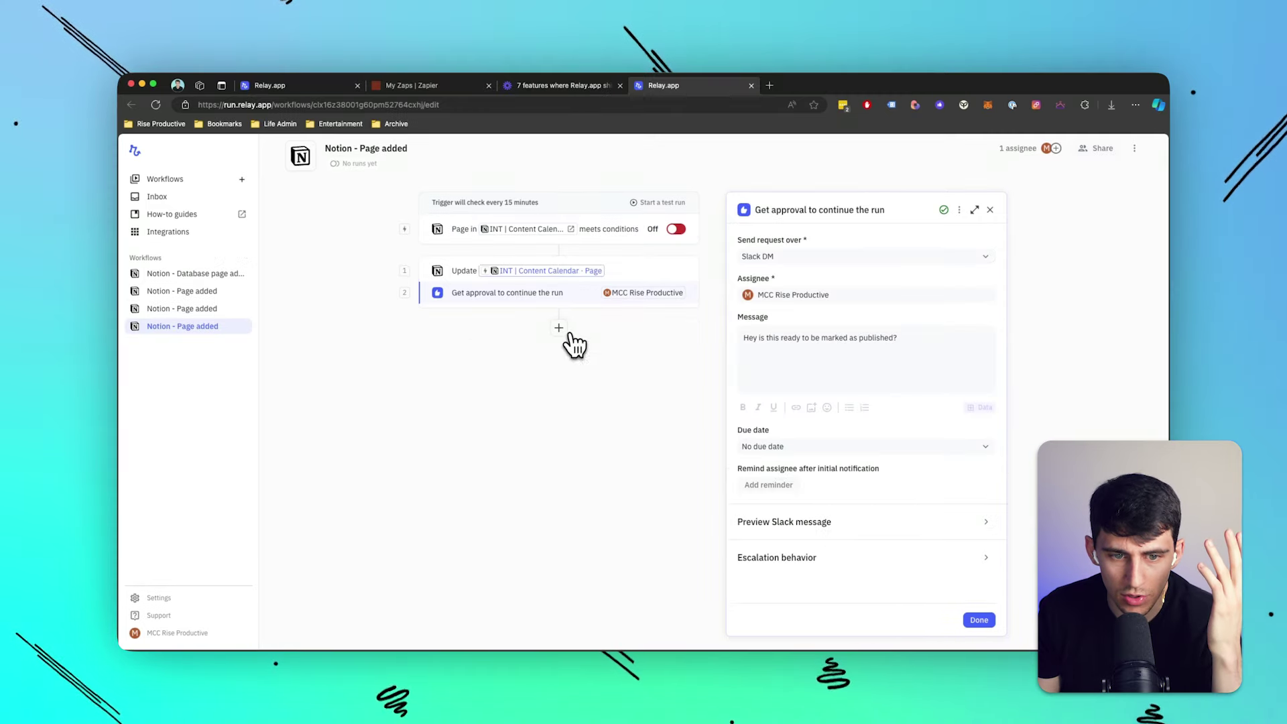
# Step: Add a Get data input step sent by Slack DM and assigned to the workflow collaborator
pyautogui.click(567, 332)
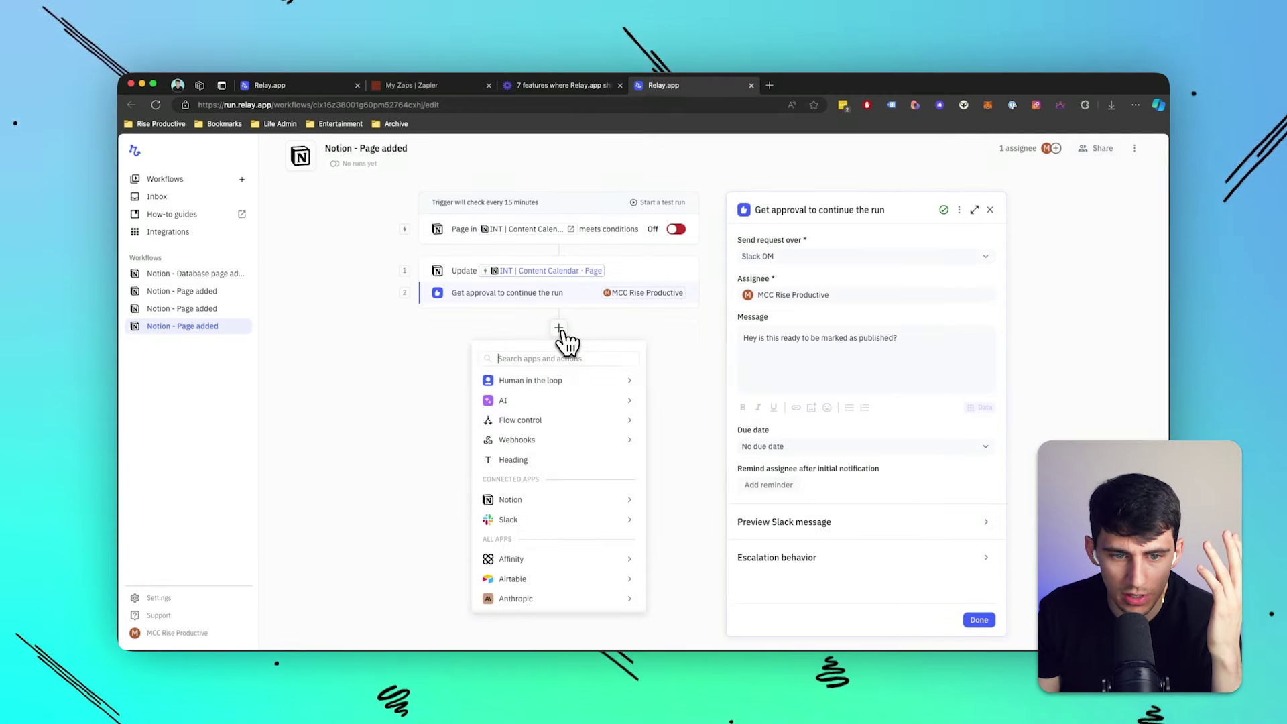
pyautogui.moveTo(573, 381)
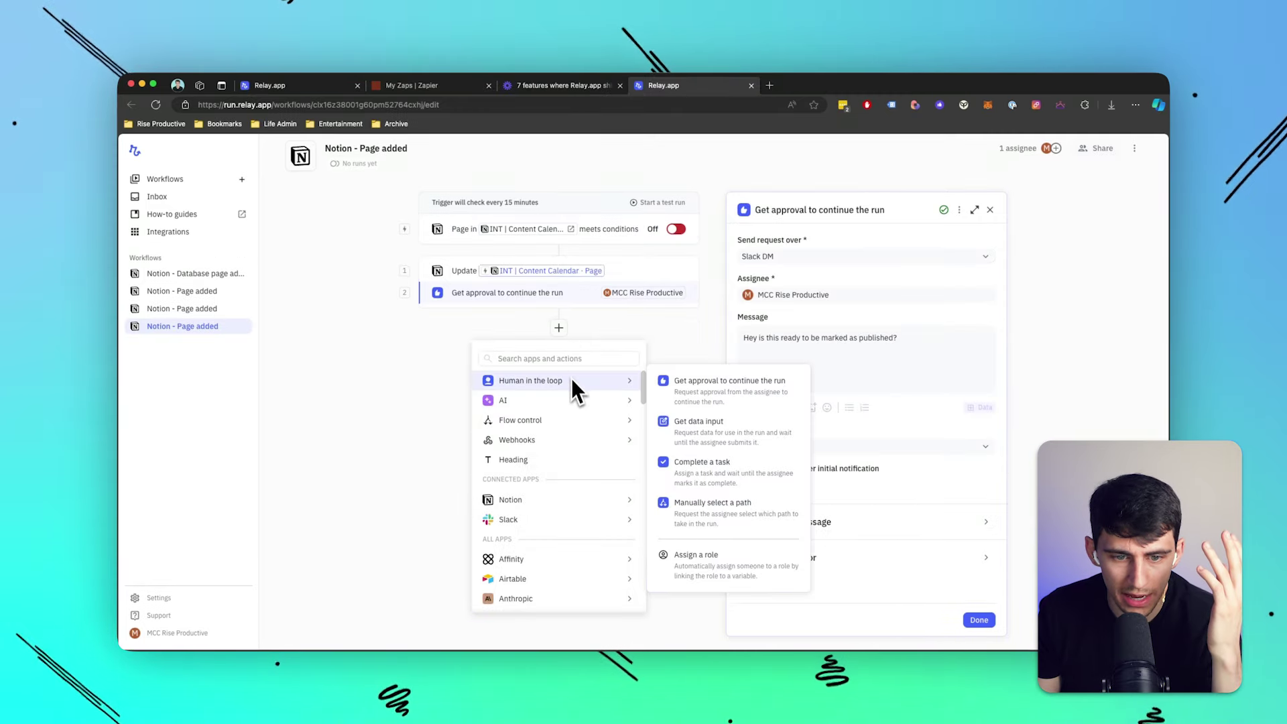
pyautogui.click(698, 421)
pyautogui.click(751, 178)
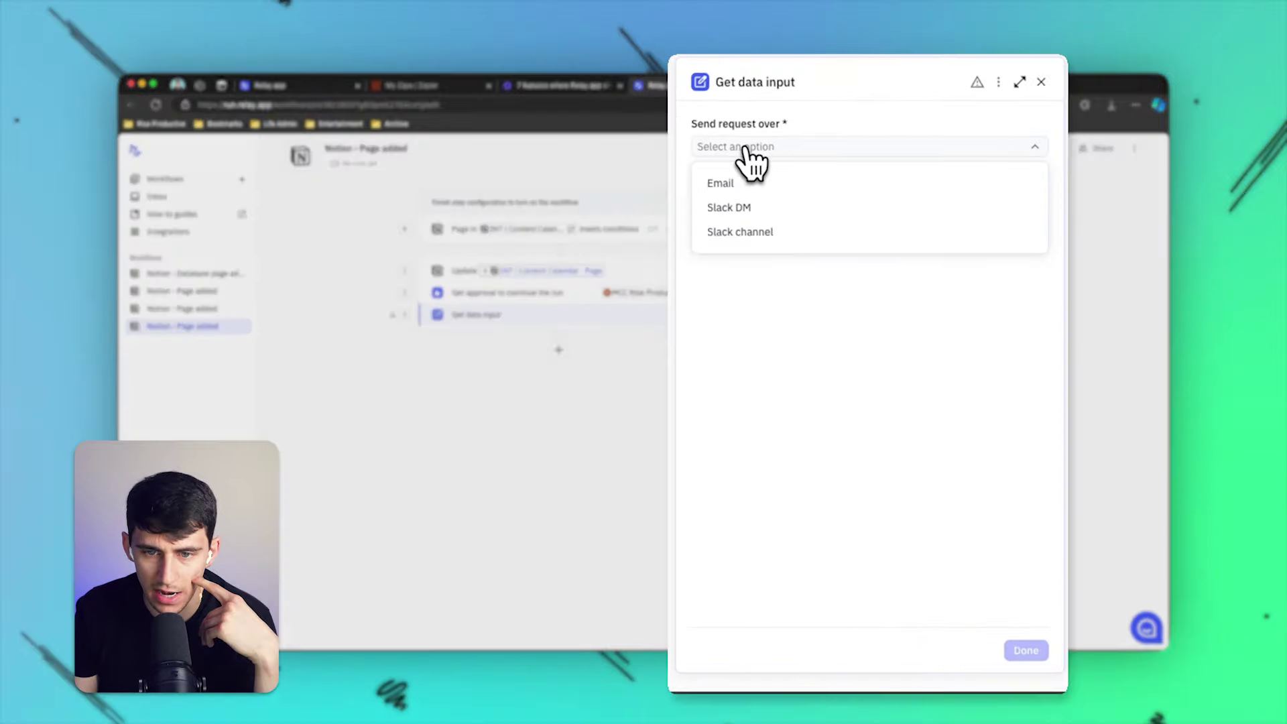
pyautogui.click(751, 253)
pyautogui.click(751, 178)
pyautogui.click(730, 208)
pyautogui.click(738, 198)
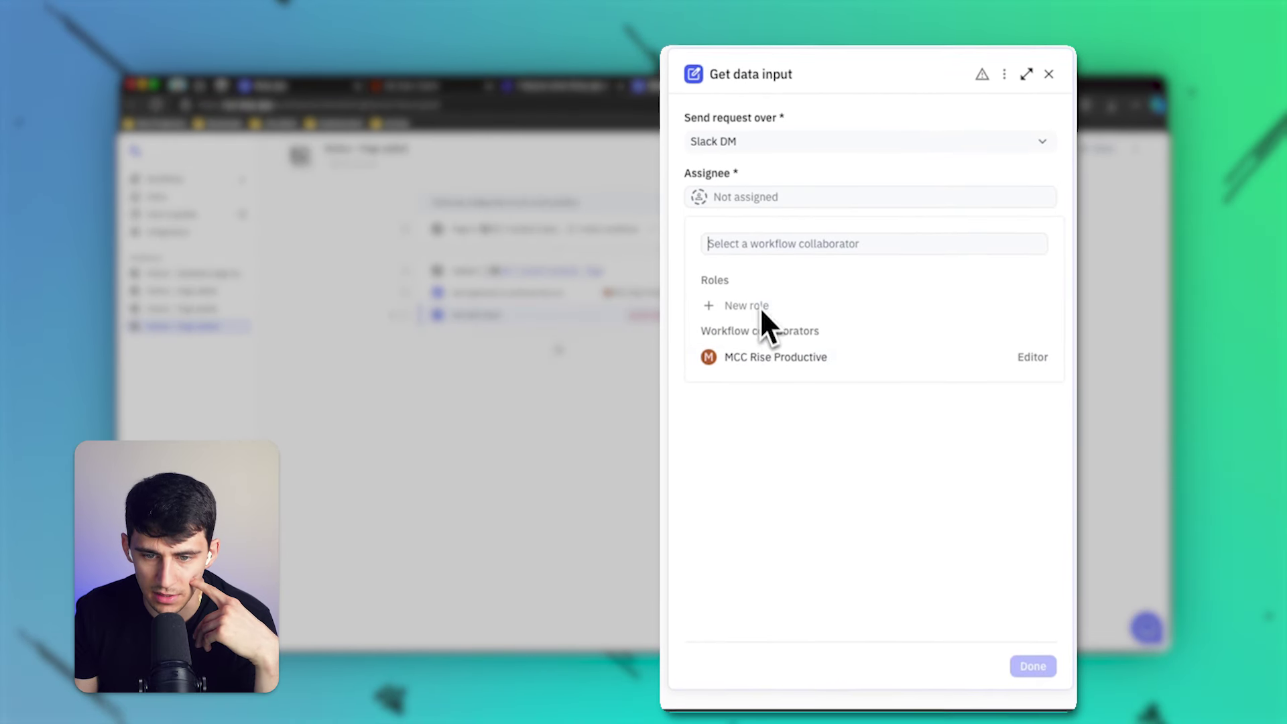
pyautogui.click(764, 357)
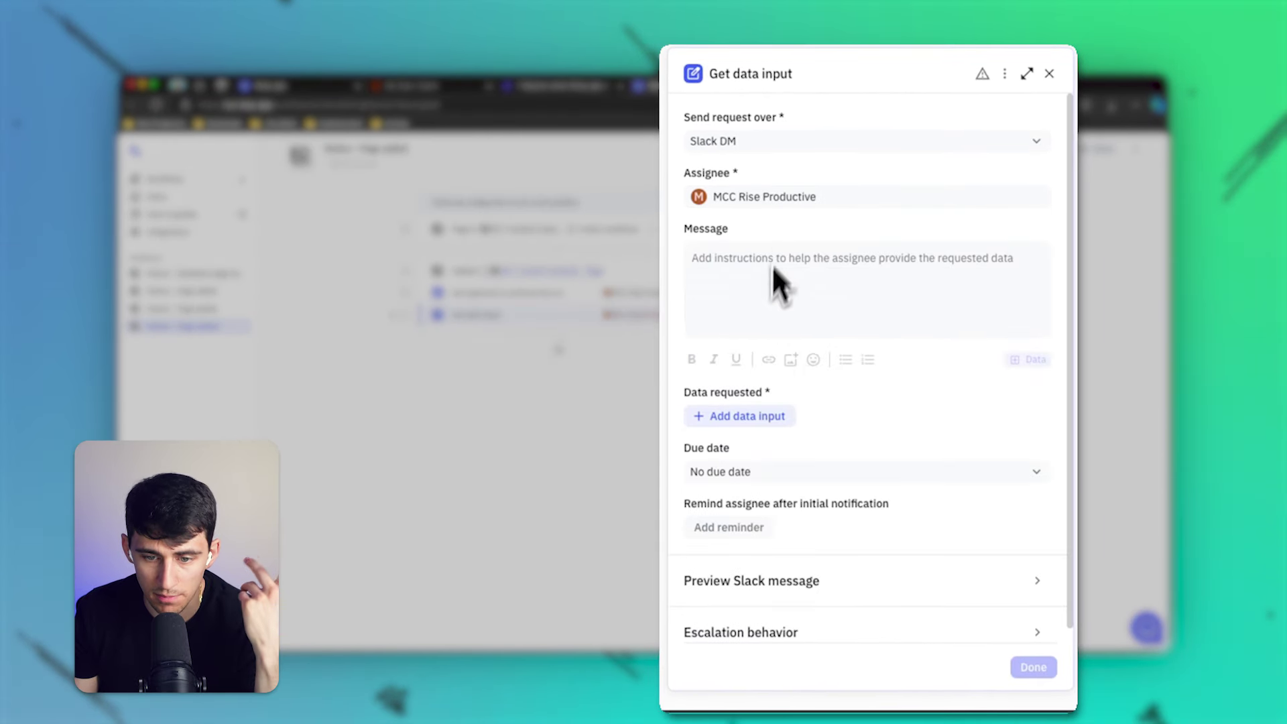
# Step: Request a 'Content Name' text field and an 'Is this ready to publish?' yes-or-no field
pyautogui.click(765, 419)
pyautogui.click(749, 231)
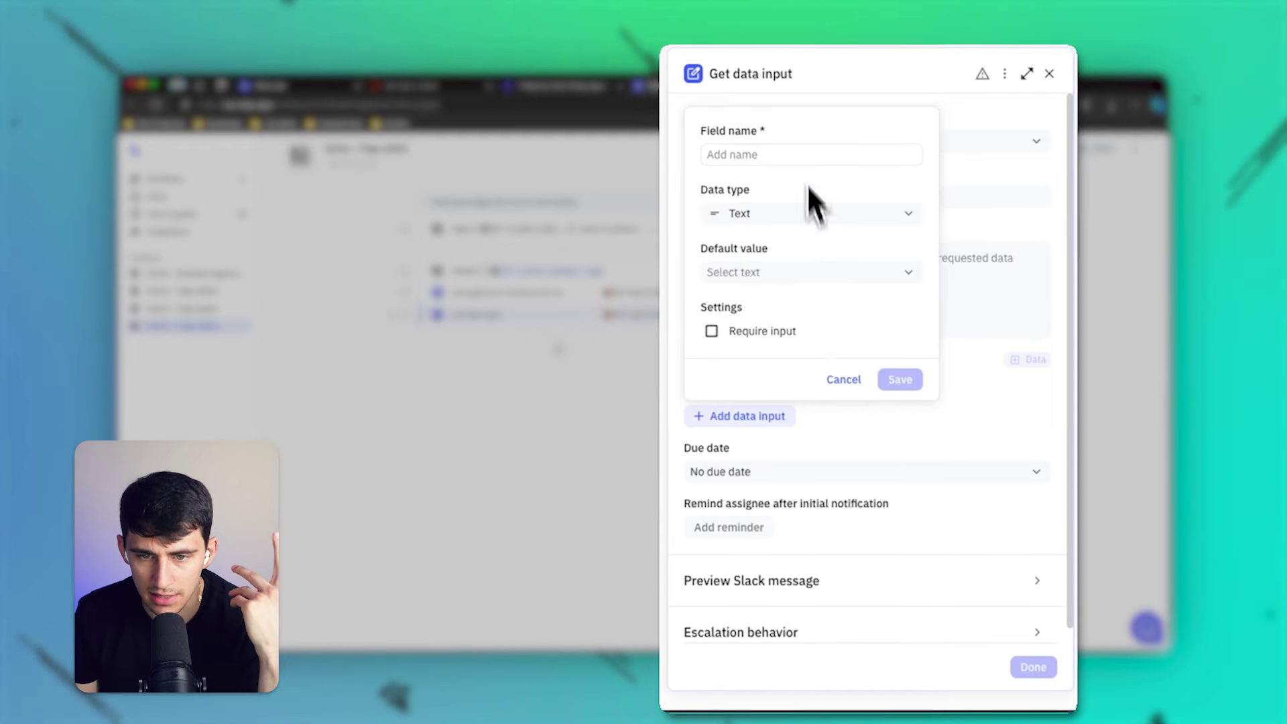
pyautogui.write('Content Name')
pyautogui.press('Return')
pyautogui.click(744, 440)
pyautogui.click(771, 356)
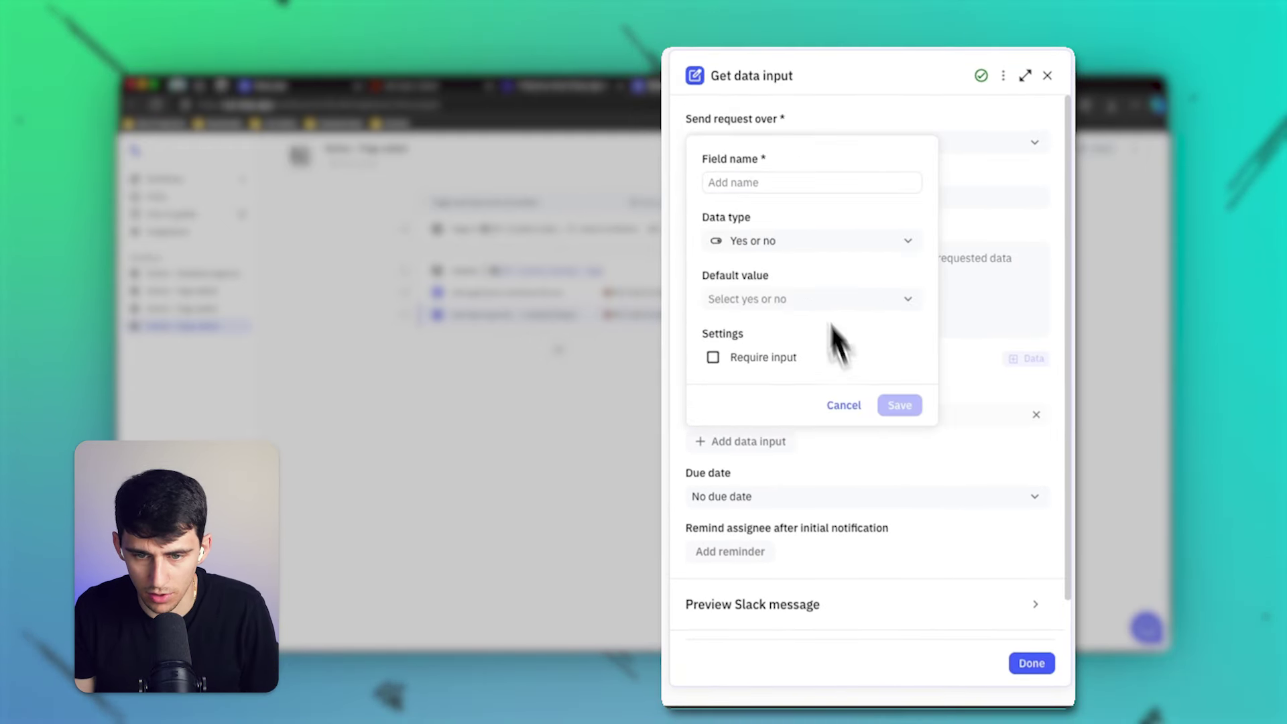
pyautogui.click(771, 182)
pyautogui.write('Is this ready to publish?')
pyautogui.press('Return')
# Step: Add a 'Publish Date' date field and finish the data-input step
pyautogui.click(723, 459)
pyautogui.click(716, 315)
pyautogui.click(762, 211)
pyautogui.write('Publish Date')
pyautogui.press('Return')
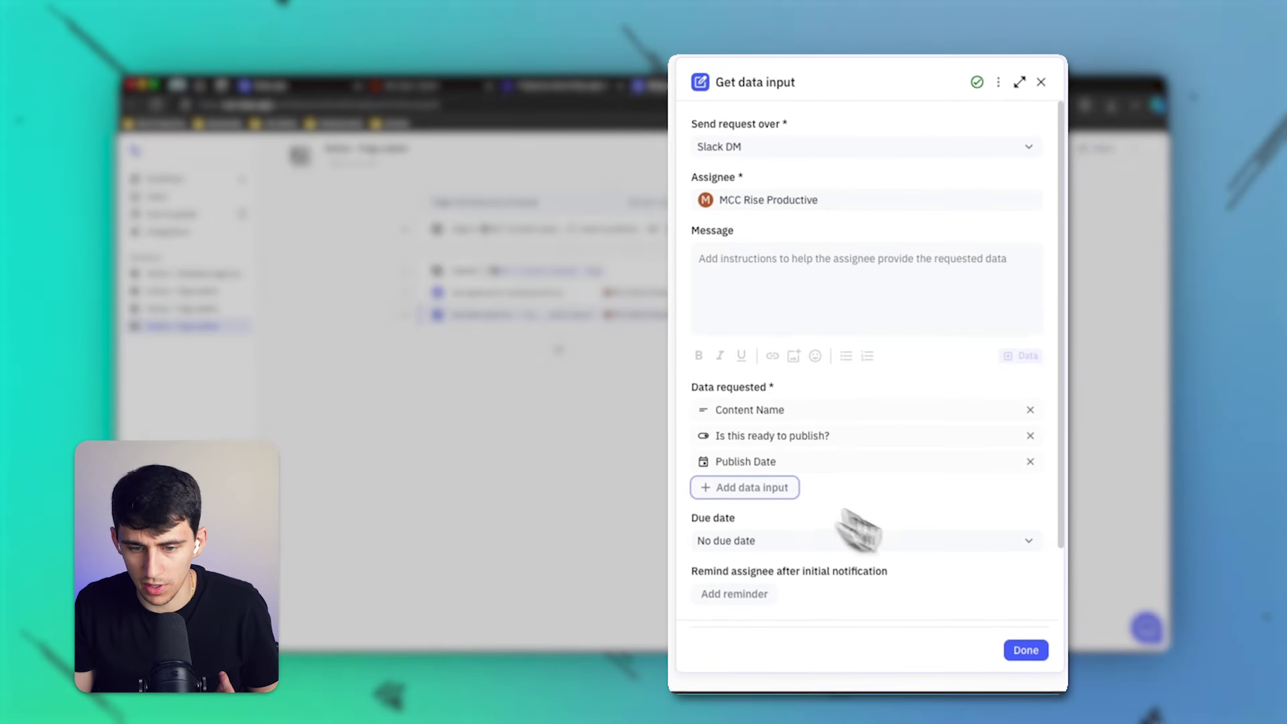
pyautogui.scroll(-2, 876, 540)
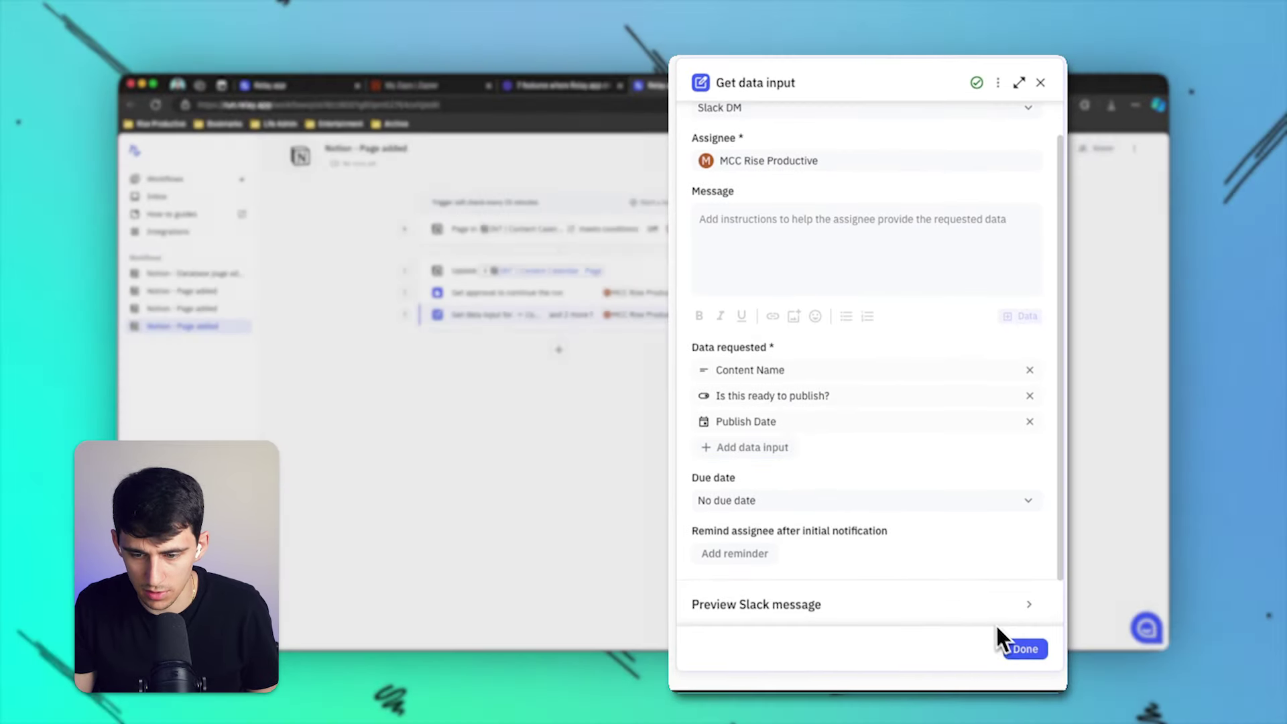
pyautogui.click(992, 606)
# Step: Send yourself a test Slack DM of the data-input request and open its form in Slack
pyautogui.click(819, 594)
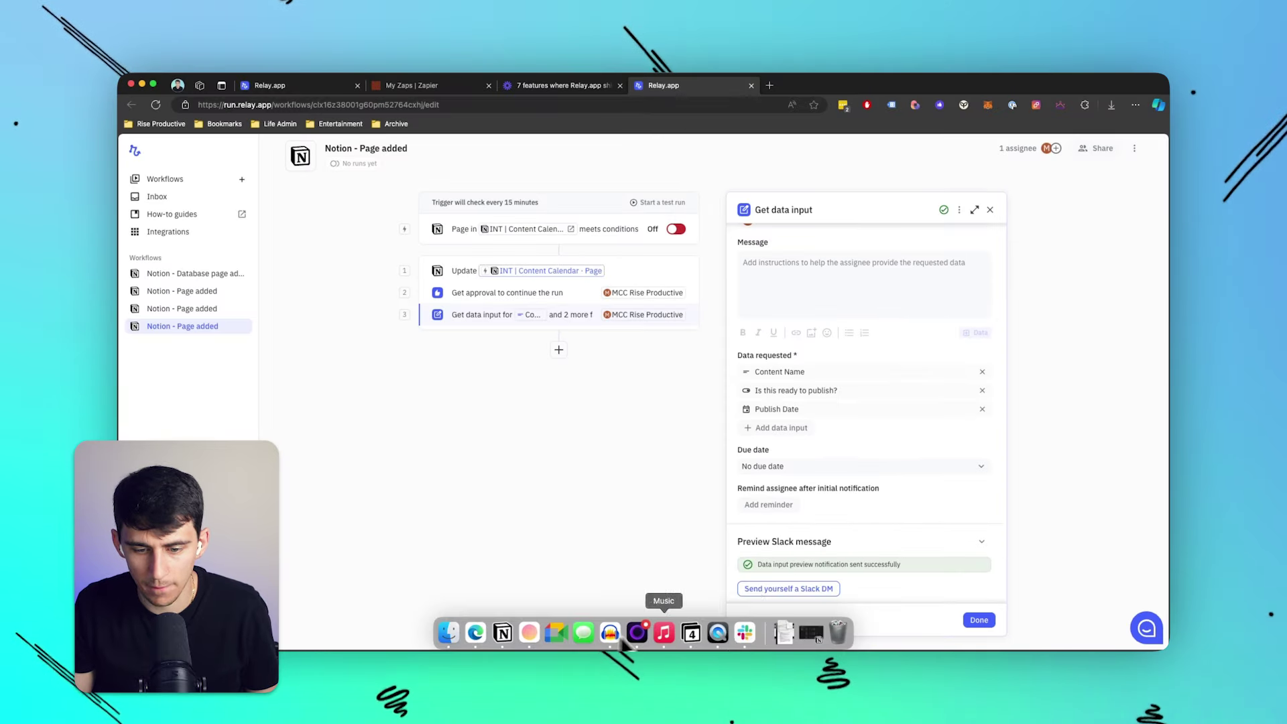
pyautogui.click(745, 633)
pyautogui.click(462, 582)
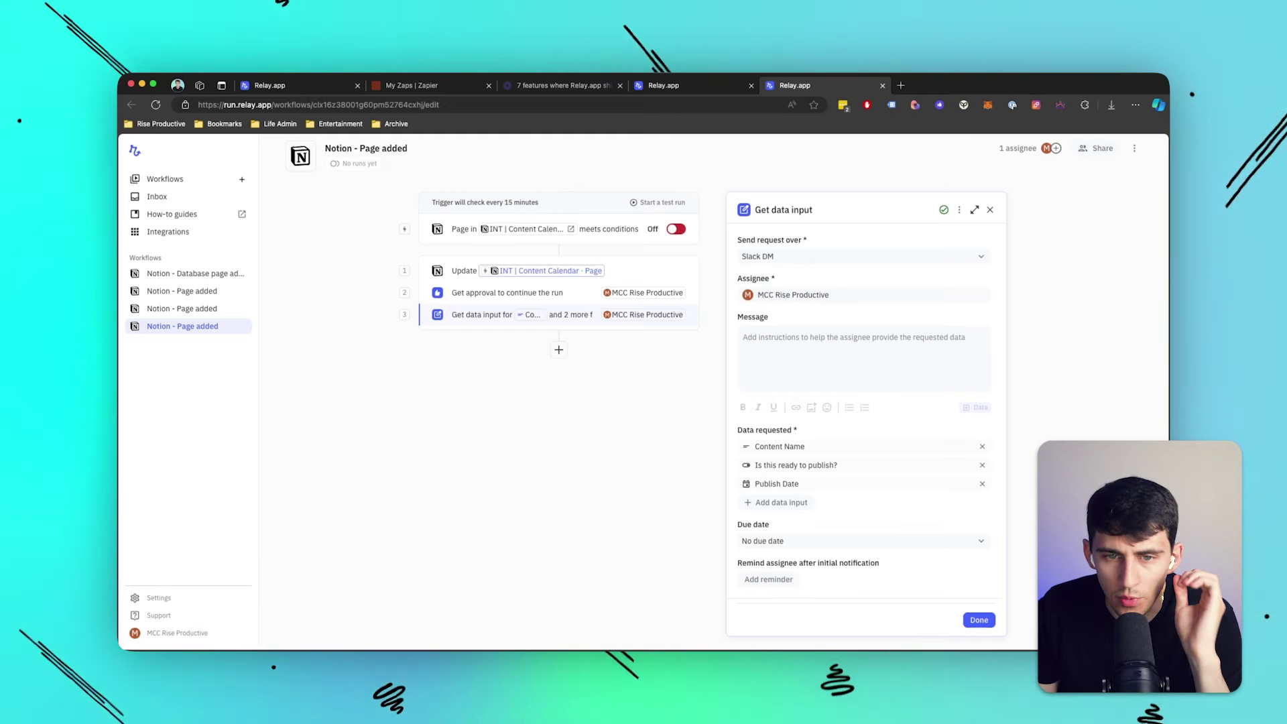
pyautogui.scroll(-3, 980, 407)
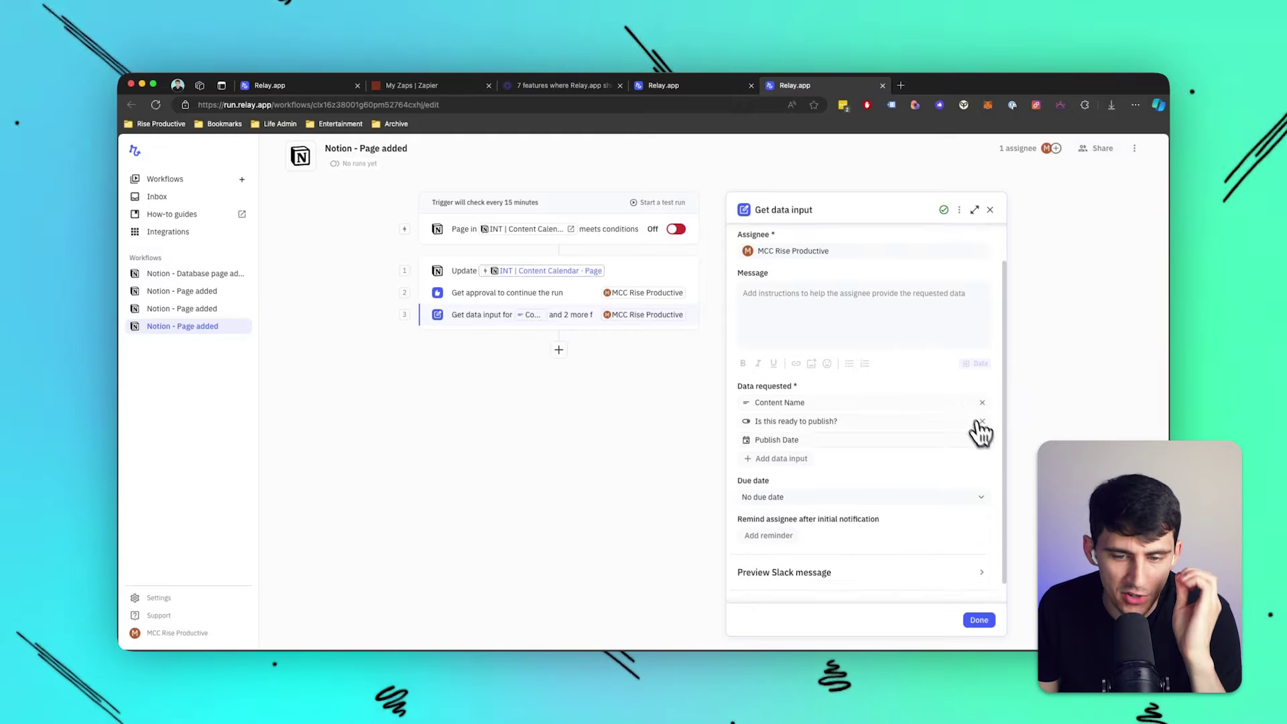